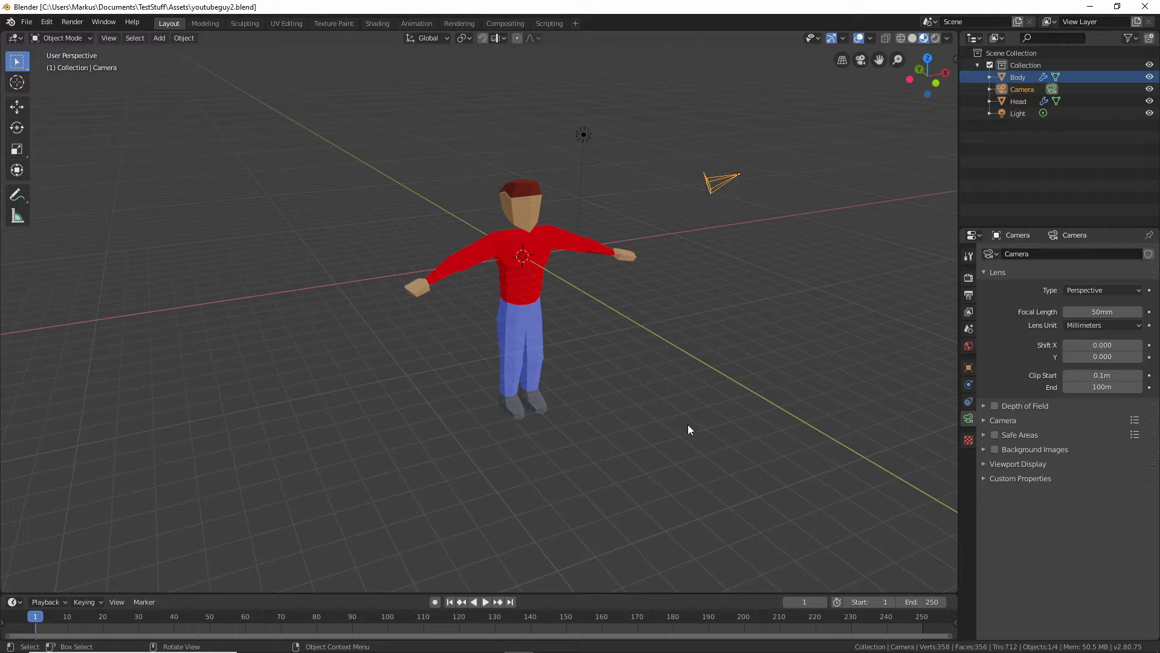
# - Start the Shortcut VUr on-screen key display, then select the character's Head
pyautogui.scroll(2, 640, 319)
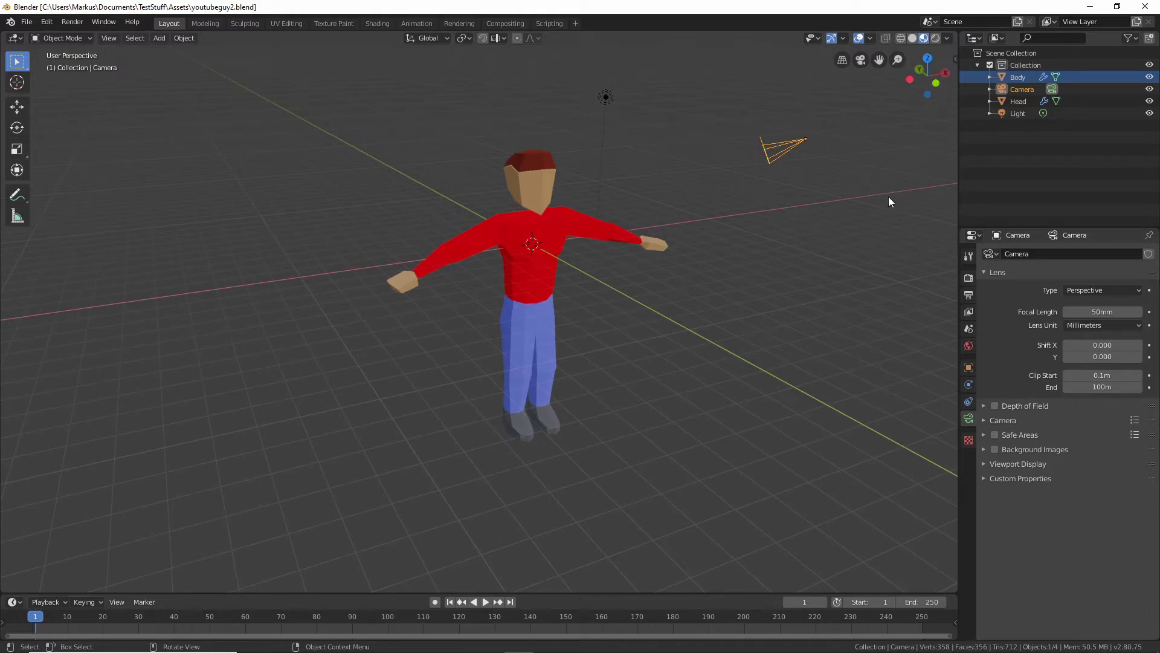
pyautogui.press('n')
pyautogui.moveTo(959, 145); pyautogui.dragTo(949, 146)
pyautogui.click(944, 141)
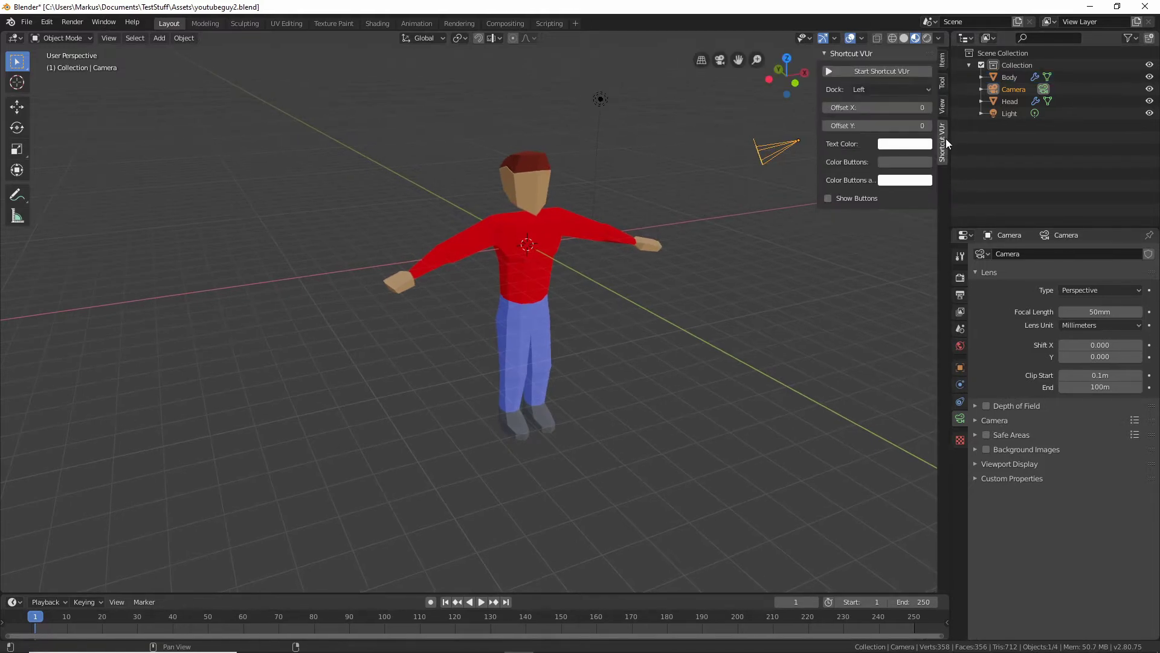
pyautogui.click(882, 71)
pyautogui.press('n')
pyautogui.moveTo(707, 272); pyautogui.dragTo(490, 197, button='middle')
pyautogui.click(535, 225)
# - Enter Edit Mode on the Head and move three selected head vertices
pyautogui.scroll(2, 553, 227)
pyautogui.press('Tab')
pyautogui.click(540, 186)
pyautogui.keyDown('shift'); pyautogui.click(540, 186); pyautogui.keyUp('shift')
pyautogui.keyDown('shift'); pyautogui.click(525, 177); pyautogui.keyUp('shift')
pyautogui.press('g')
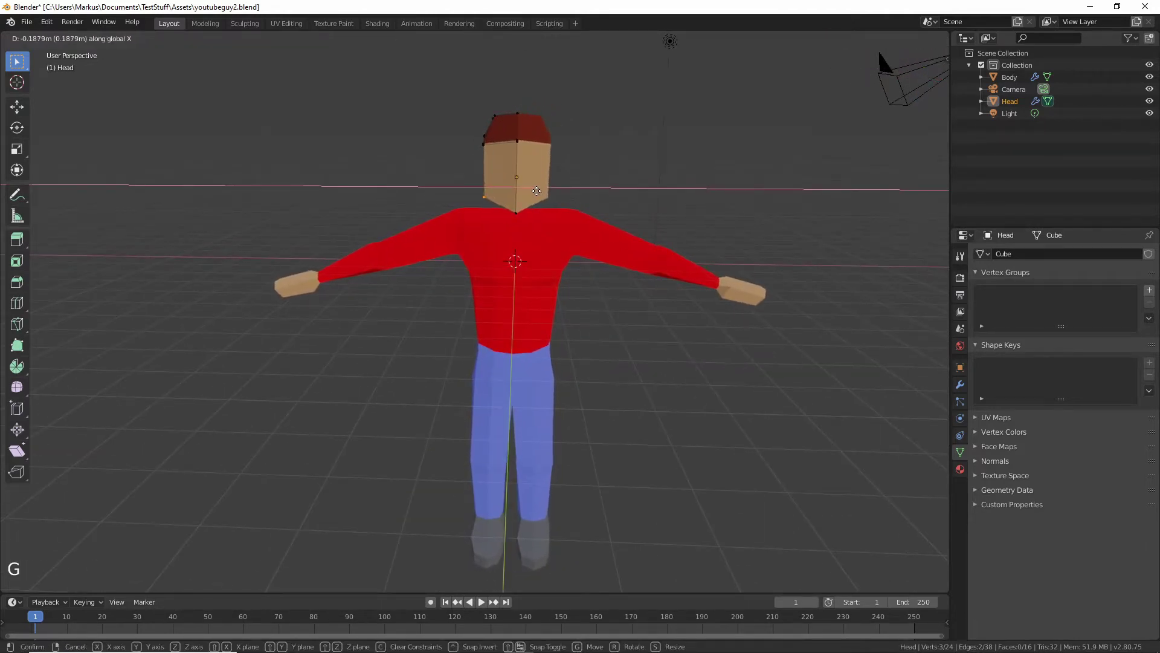
pyautogui.click(537, 192)
# - Shift two more head vertices vertically along Z, then return to Object Mode
pyautogui.moveTo(580, 172); pyautogui.dragTo(605, 176, button='middle')
pyautogui.click(536, 134)
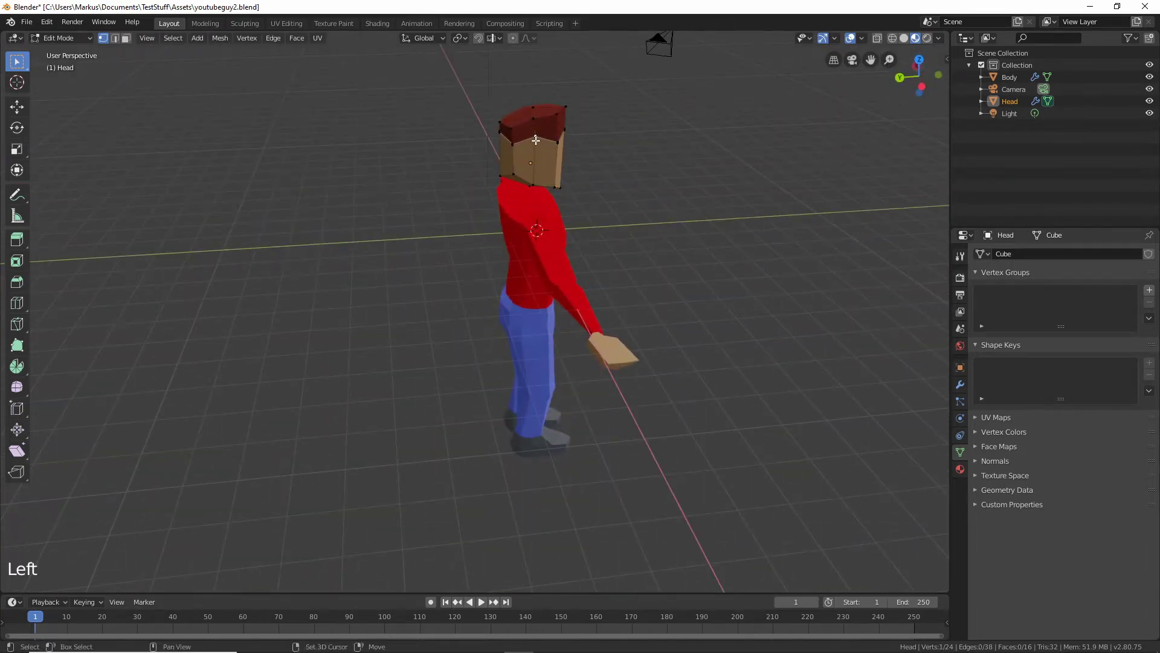
pyautogui.keyDown('shift'); pyautogui.click(564, 128); pyautogui.keyUp('shift')
pyautogui.moveTo(579, 125); pyautogui.dragTo(593, 132, button='middle')
pyautogui.press('g')
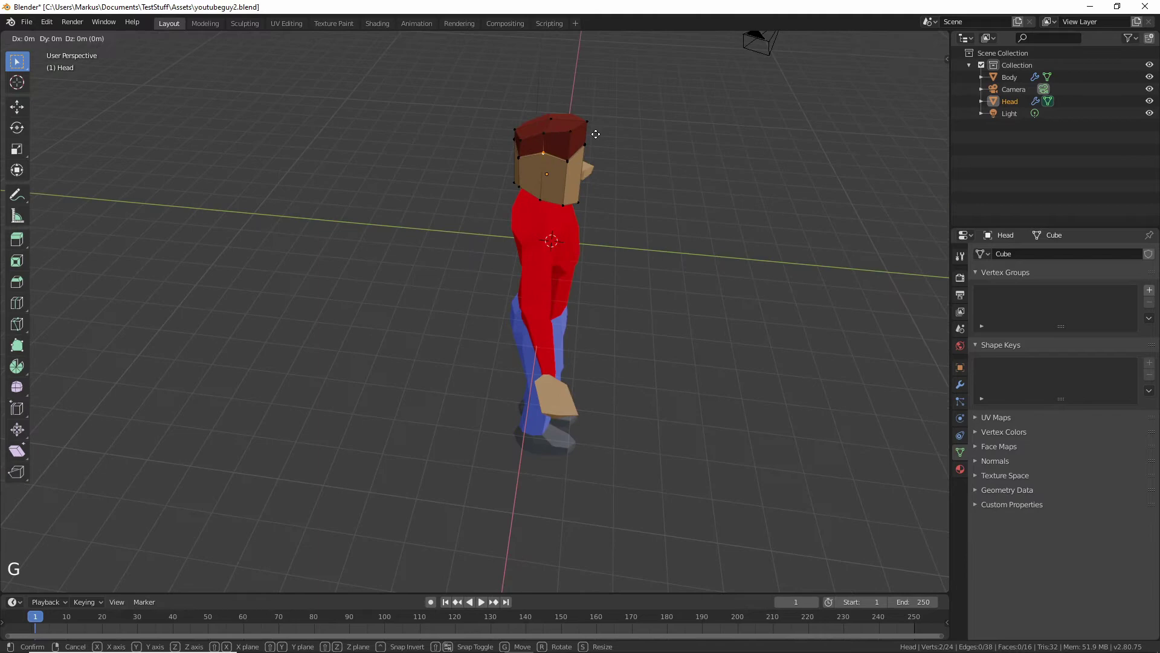
pyautogui.press('z')
pyautogui.click(593, 135)
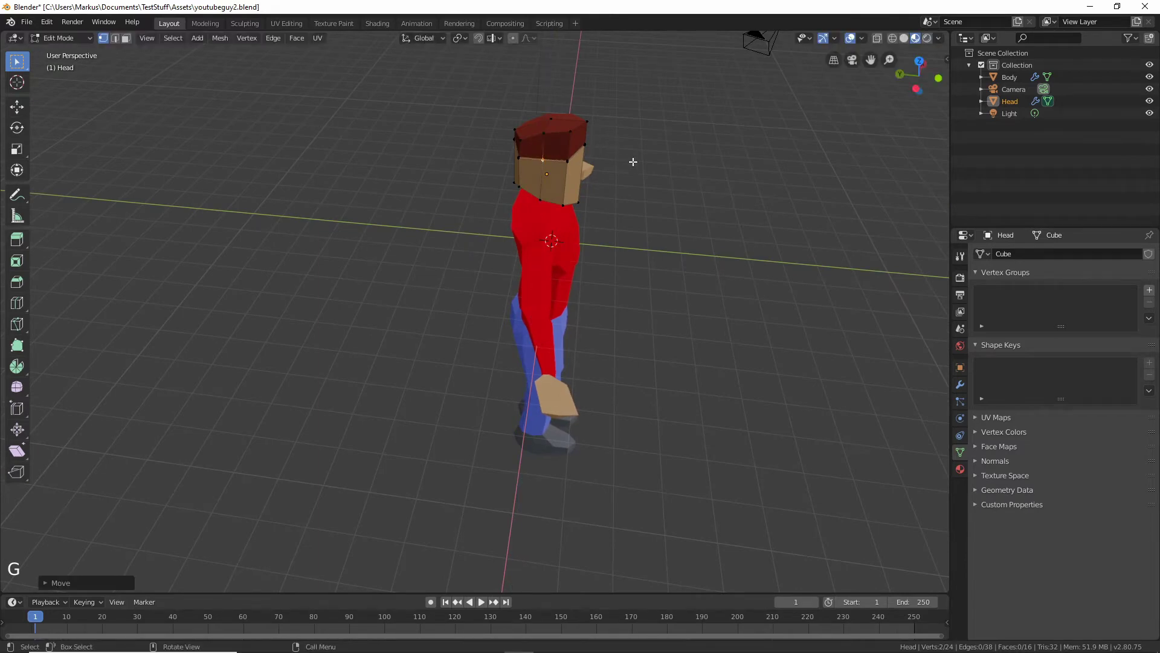
pyautogui.moveTo(632, 163); pyautogui.dragTo(448, 140, button='middle')
pyautogui.press('Tab')
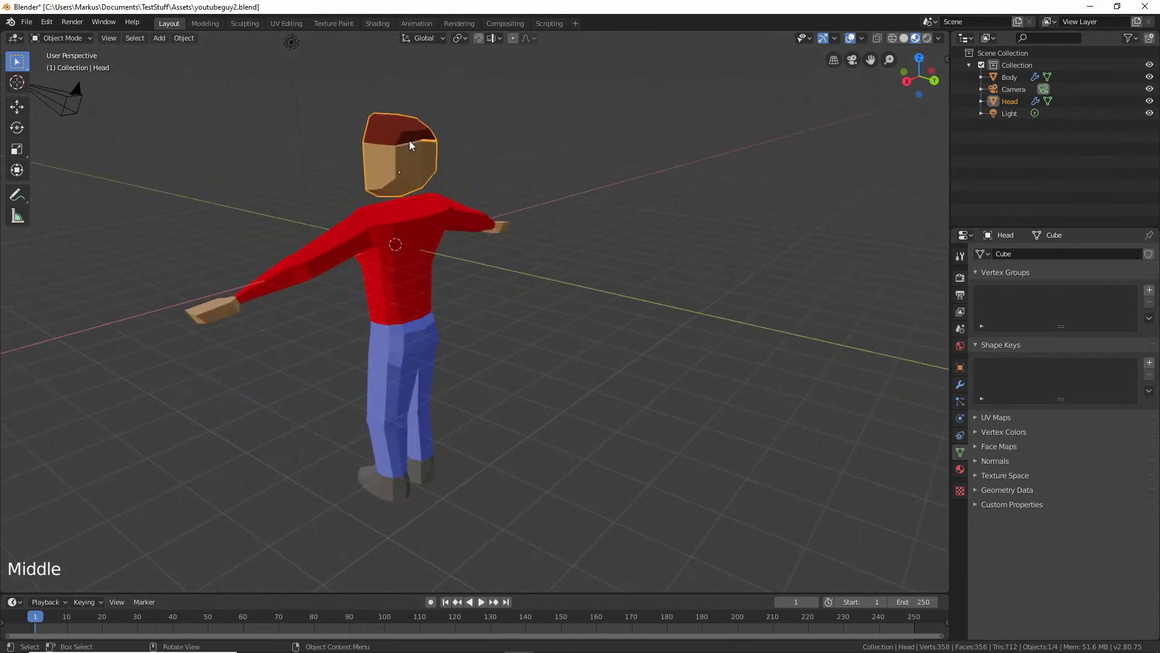
# - Re-enter Edit Mode and select three near-side head vertices, abandoning the move attempt
pyautogui.moveTo(394, 175); pyautogui.dragTo(293, 202, button='middle')
pyautogui.press('Tab')
pyautogui.click(511, 138)
pyautogui.keyDown('shift'); pyautogui.click(512, 155); pyautogui.keyUp('shift')
pyautogui.keyDown('shift'); pyautogui.click(512, 155); pyautogui.keyUp('shift')
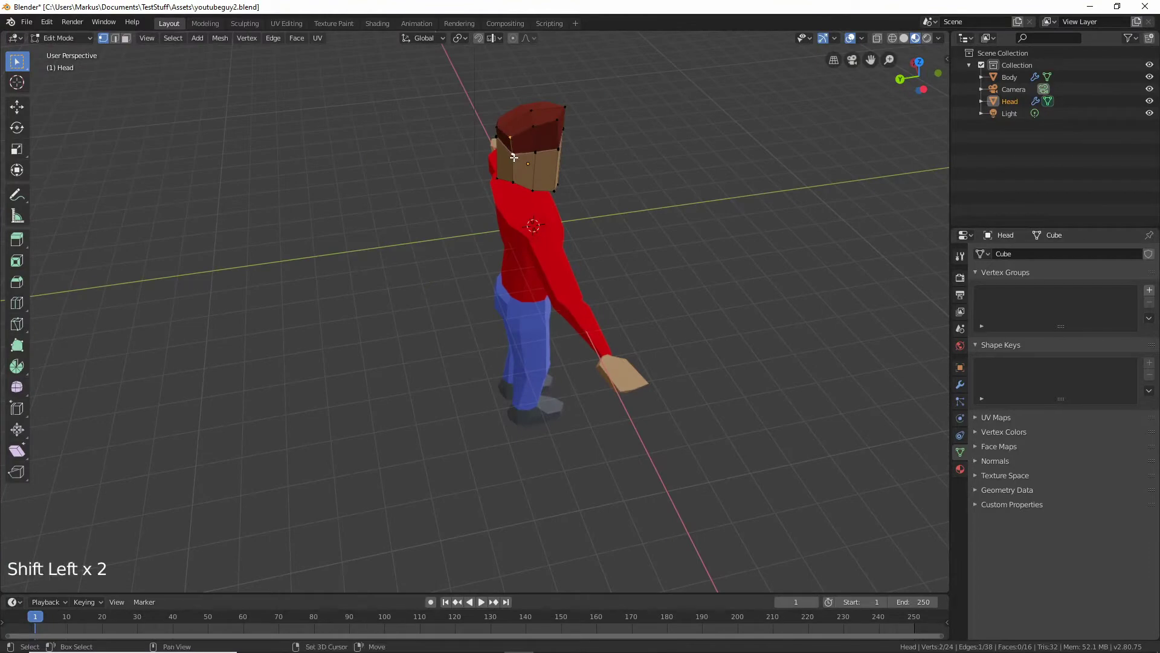
pyautogui.keyDown('shift'); pyautogui.click(512, 156); pyautogui.keyUp('shift')
pyautogui.moveTo(512, 156); pyautogui.dragTo(405, 244, button='middle')
pyautogui.press('g')
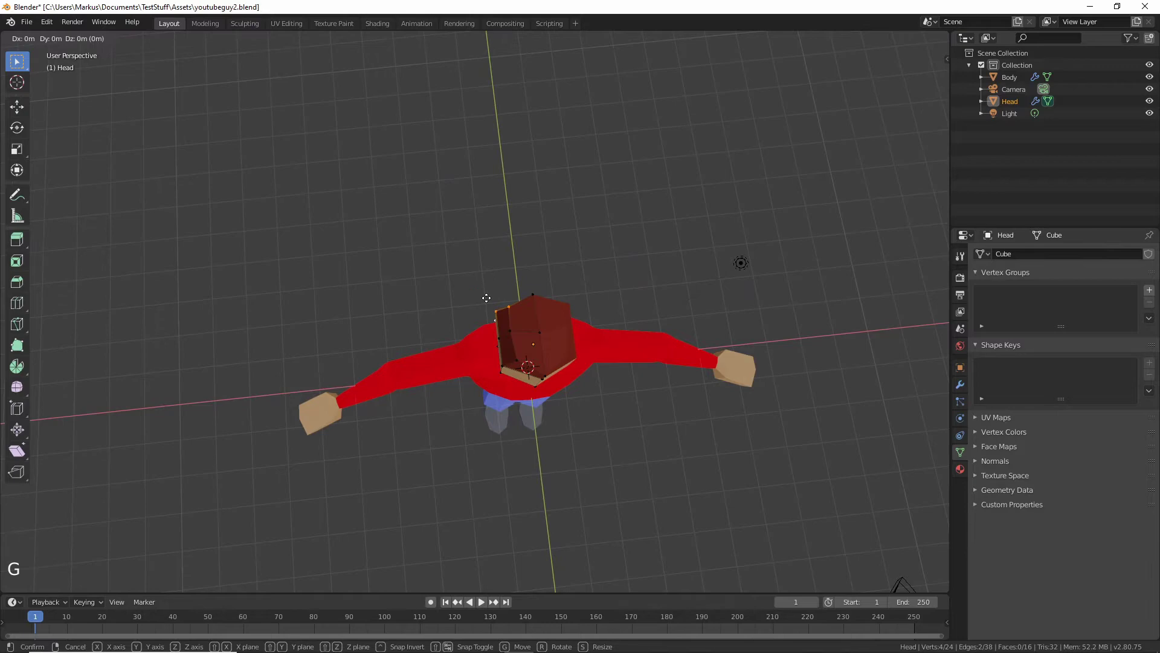
pyautogui.press('Escape')
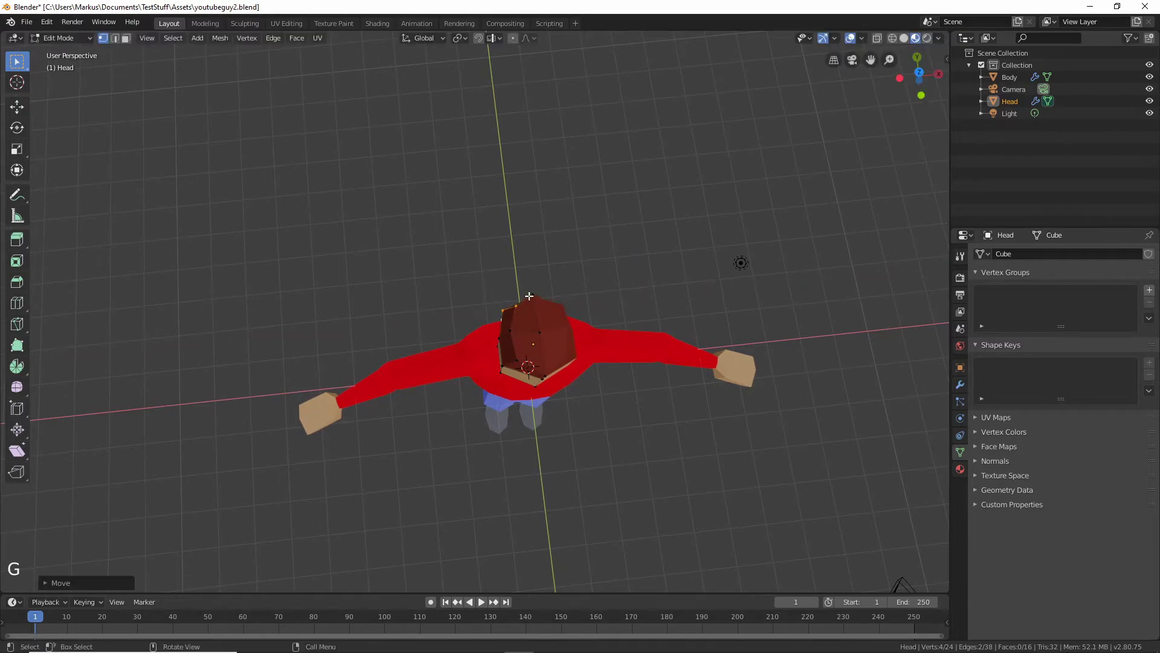
# - Cancel a move of another single vertex, then exit Edit Mode and deselect the Head
pyautogui.click(543, 283)
pyautogui.moveTo(542, 282); pyautogui.dragTo(695, 139, button='middle')
pyautogui.press('g')
pyautogui.press('Escape')
pyautogui.click(614, 121)
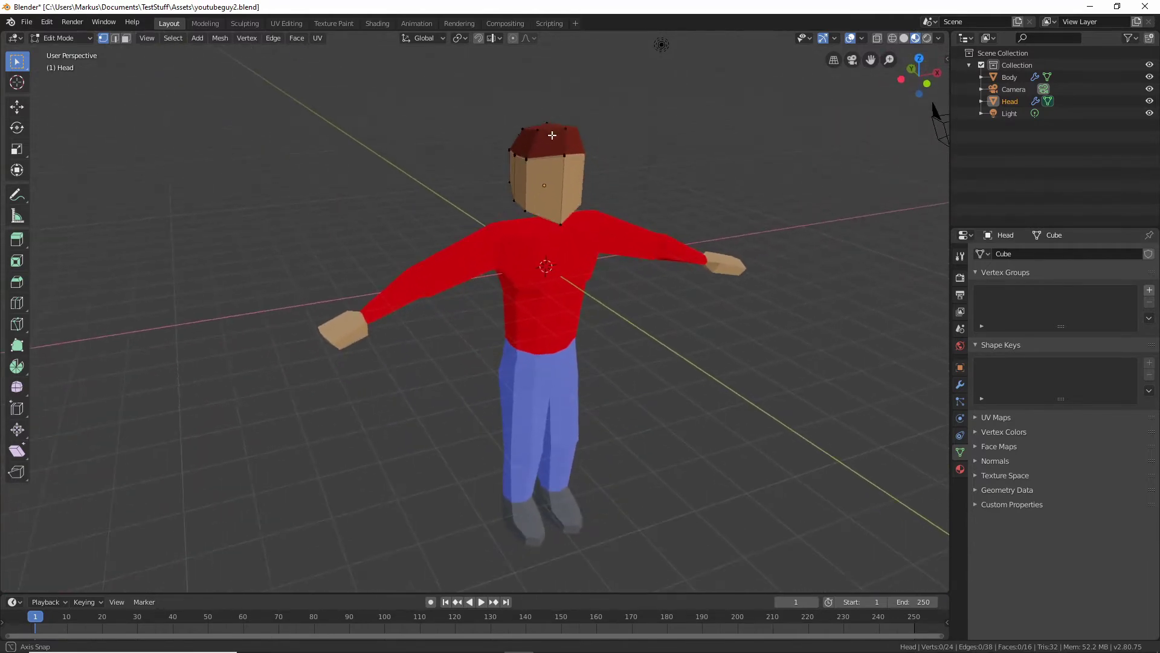
pyautogui.scroll(-5, 577, 163)
pyautogui.press('Tab')
pyautogui.click(657, 334)
pyautogui.moveTo(657, 334); pyautogui.dragTo(689, 351, button='middle')
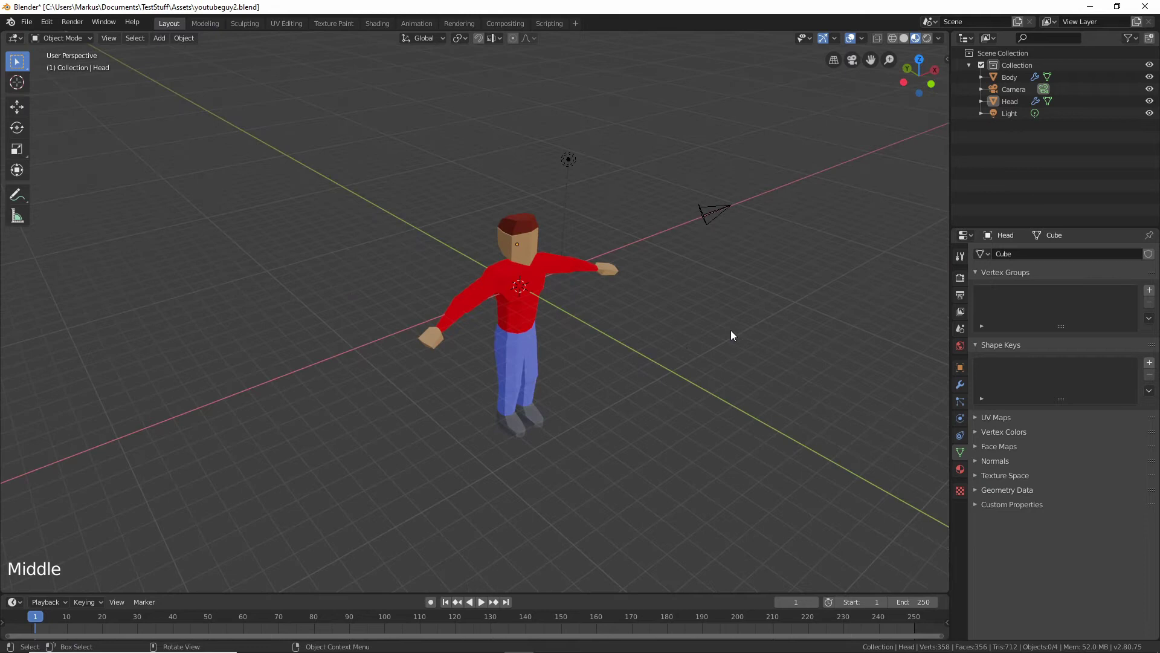
# - Select the camera and look through it with Numpad 0
pyautogui.click(708, 213)
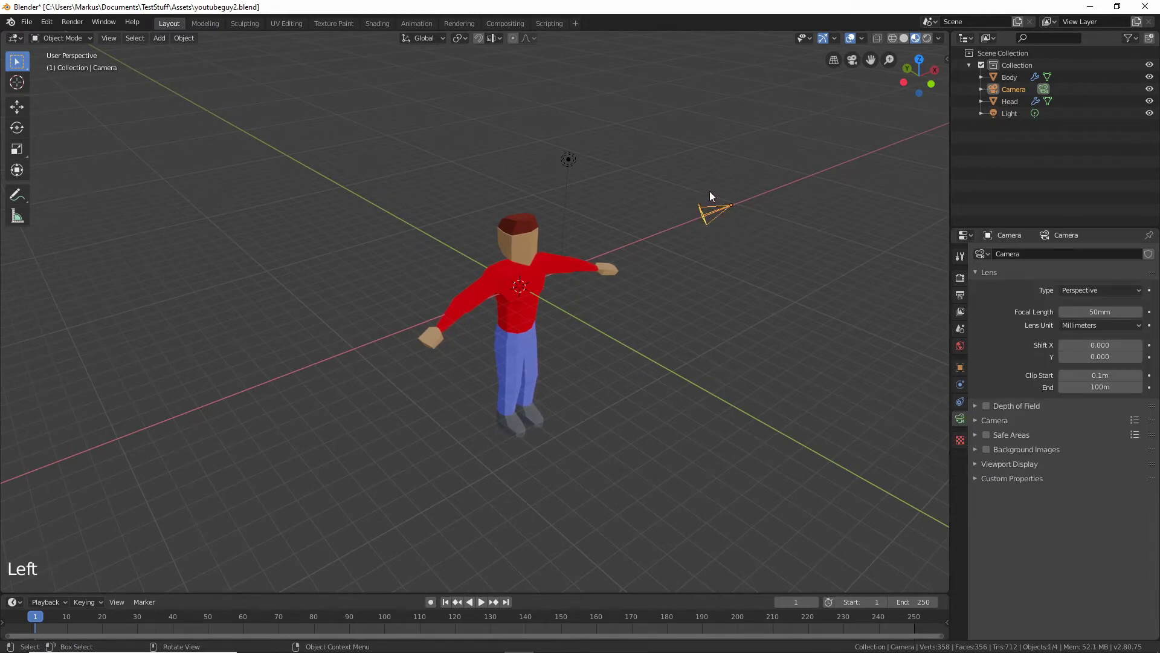
pyautogui.moveTo(710, 193); pyautogui.dragTo(694, 215, button='middle')
pyautogui.press('KP_0')
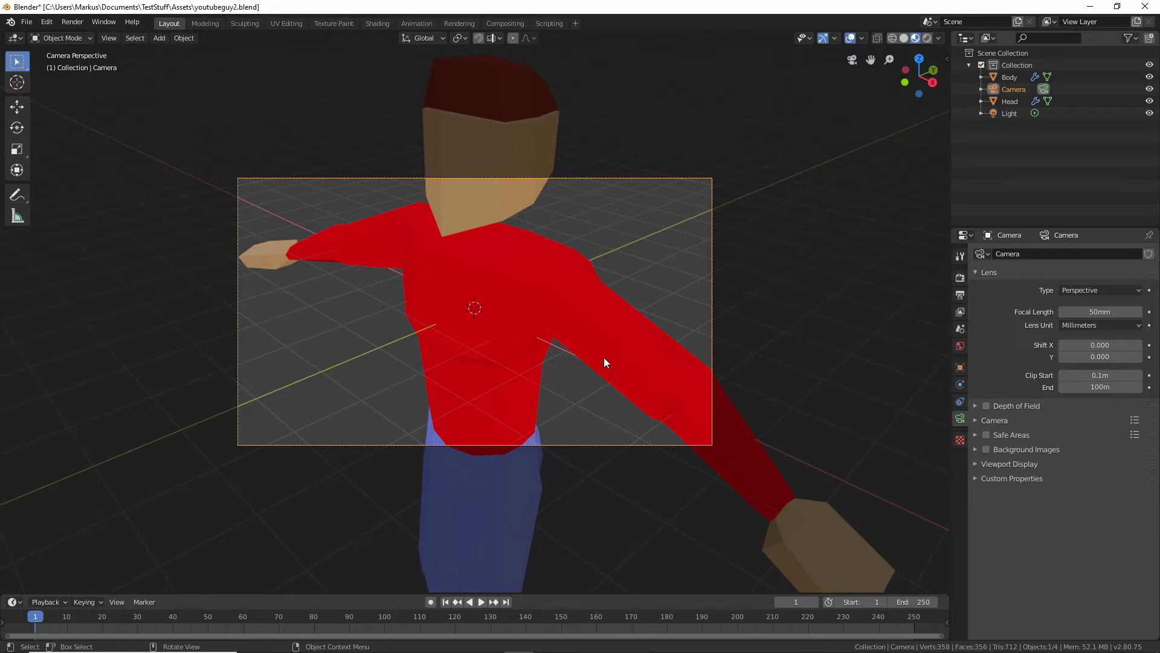
# - In Output properties, set Resolution X and Y both to 64 px
pyautogui.click(961, 277)
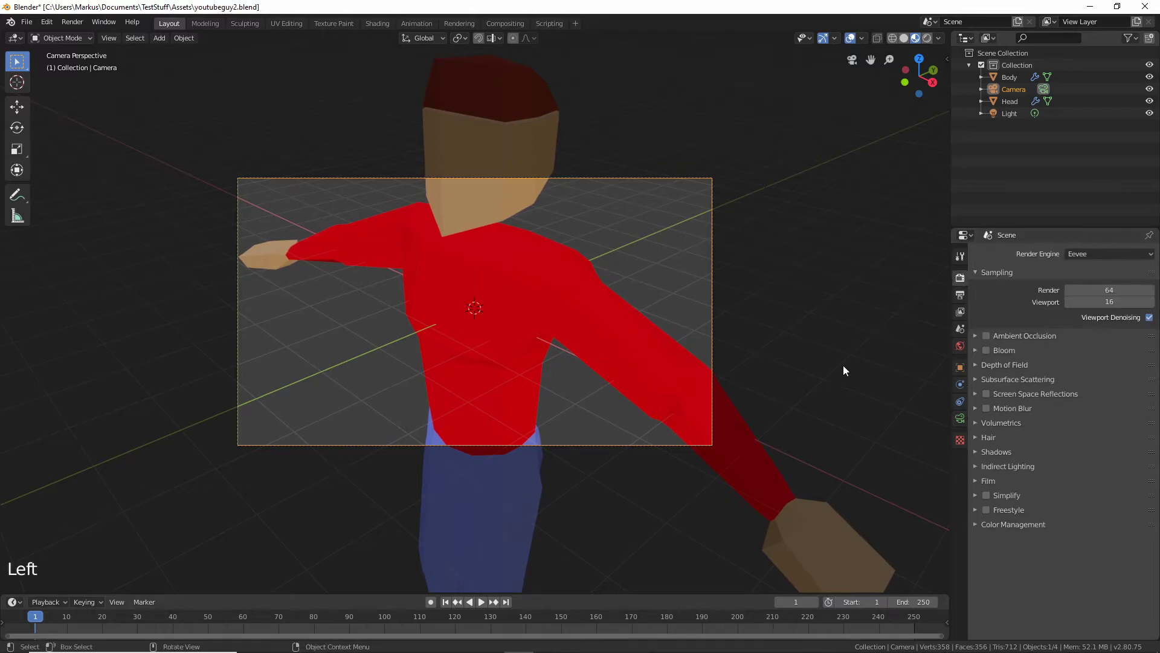
pyautogui.click(960, 294)
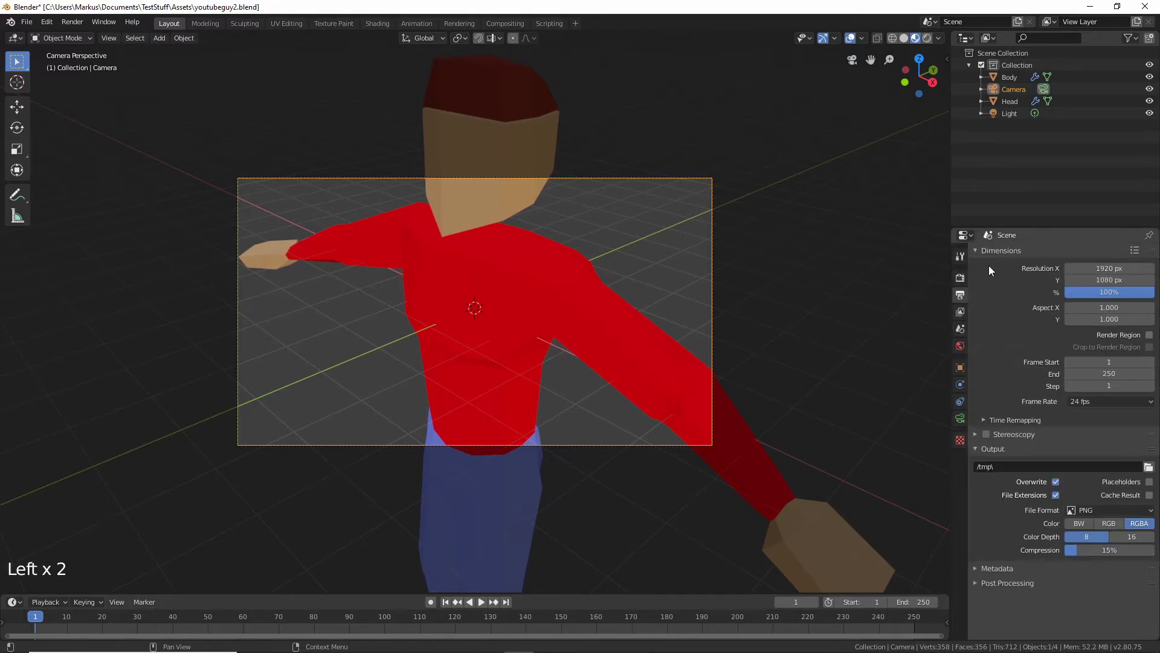
pyautogui.click(1124, 267)
pyautogui.write('64')
pyautogui.click(1114, 279)
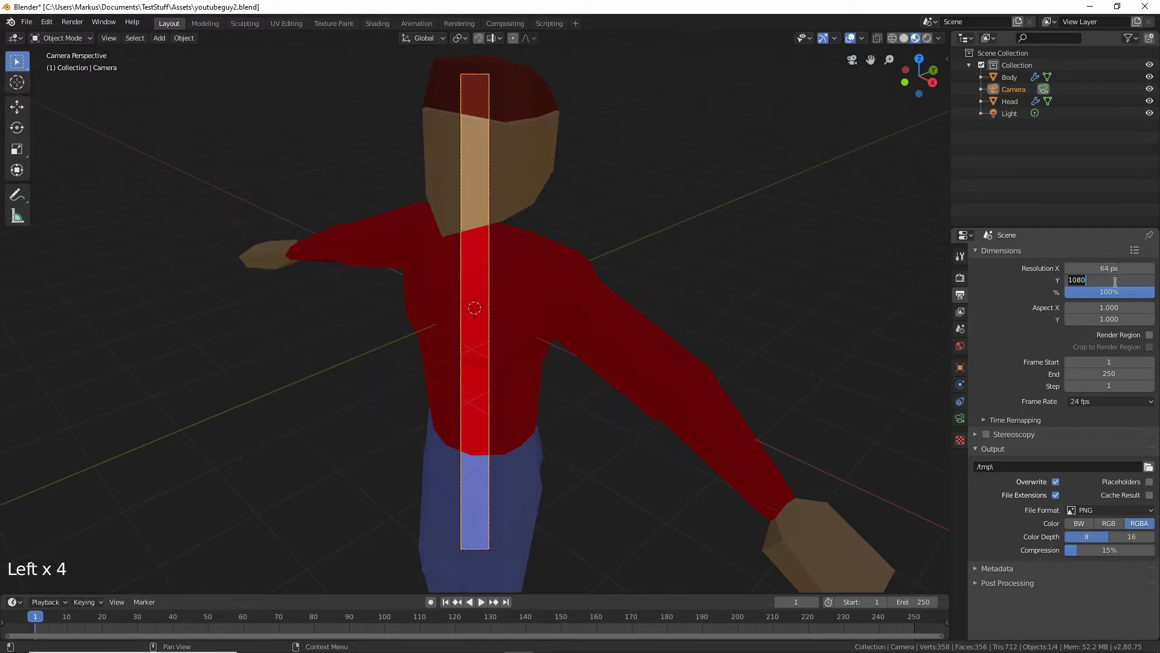
pyautogui.write('64')
pyautogui.press('Return')
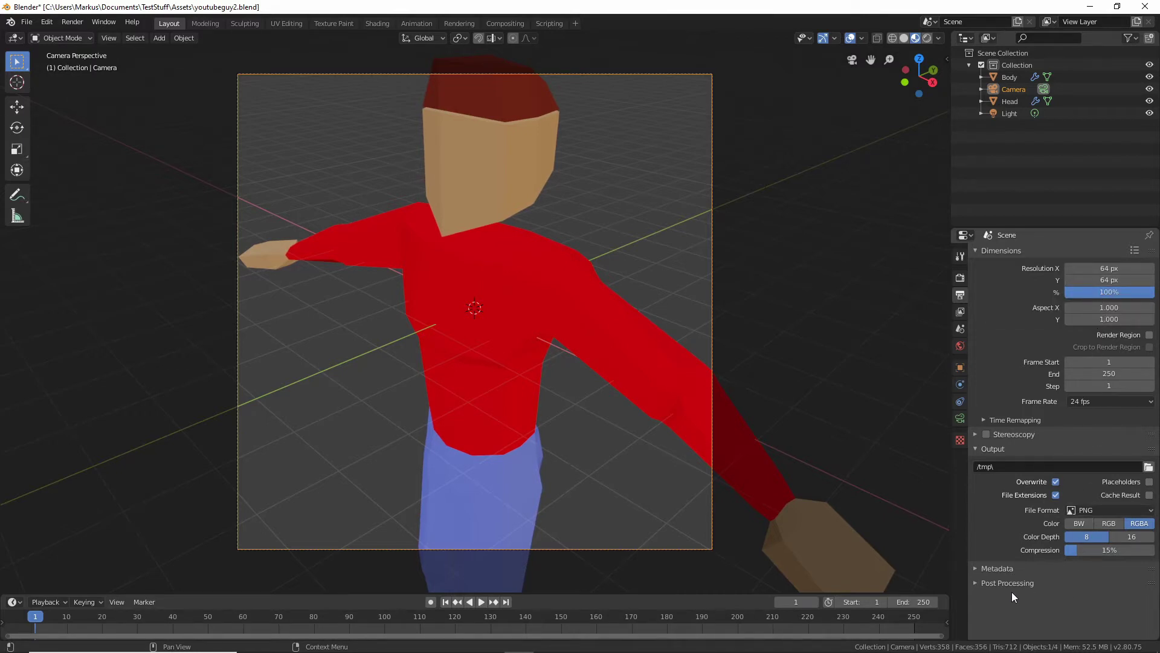
# - Set Eevee Sampling Render and Viewport samples both to 1
pyautogui.click(960, 277)
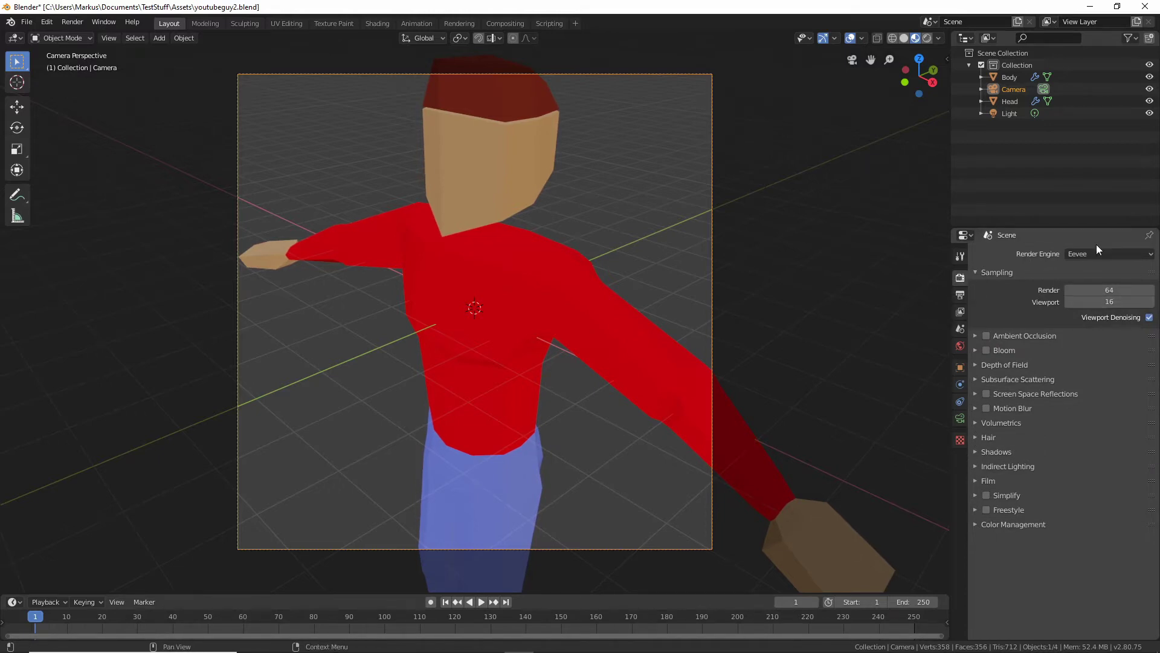
pyautogui.click(1108, 289)
pyautogui.write('1')
pyautogui.doubleClick(1121, 302)
pyautogui.write('1')
pyautogui.press('Return')
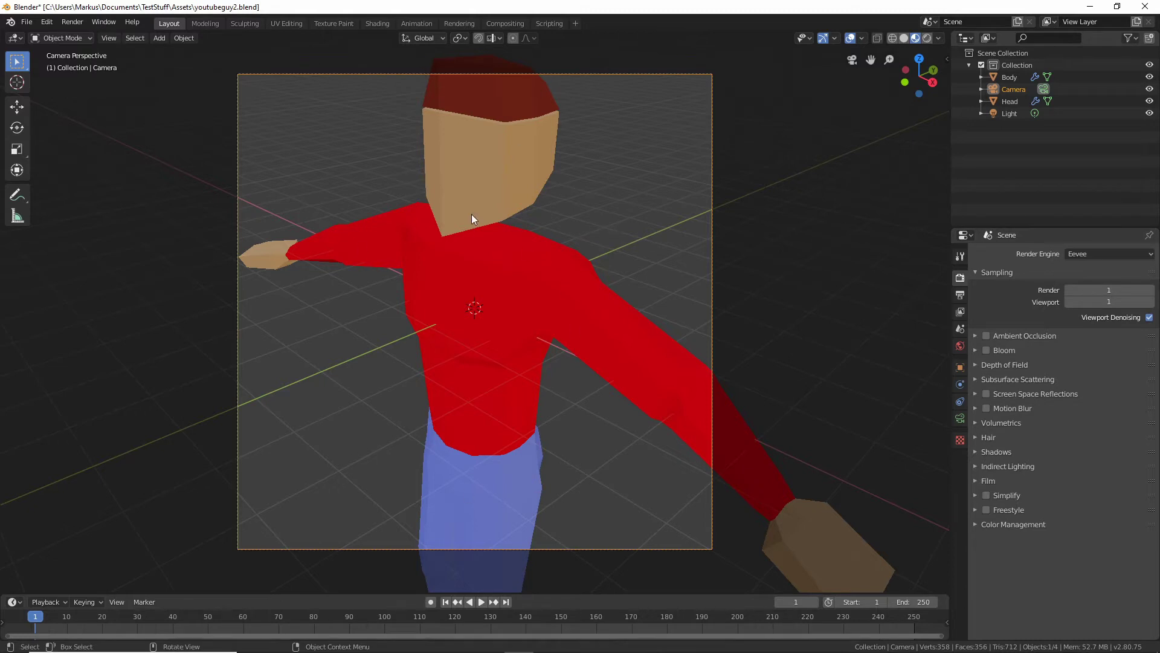
# - Turn on Ambient Occlusion and expand Film, toggling Transparent on then off
pyautogui.click(980, 341)
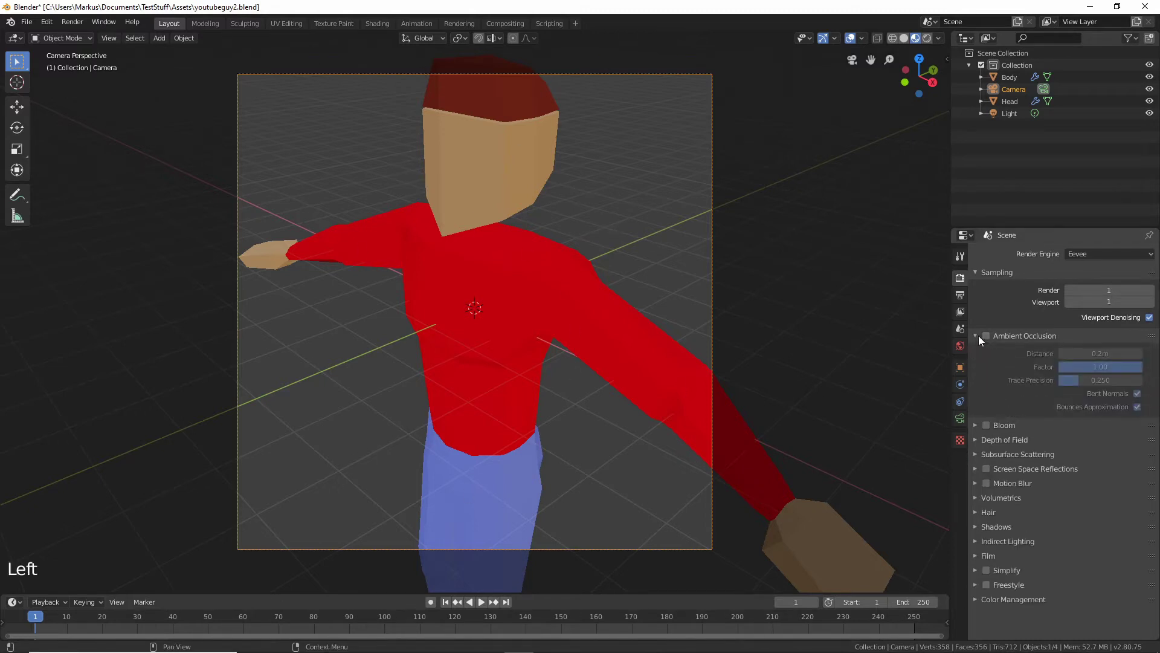
pyautogui.click(978, 335)
pyautogui.click(986, 336)
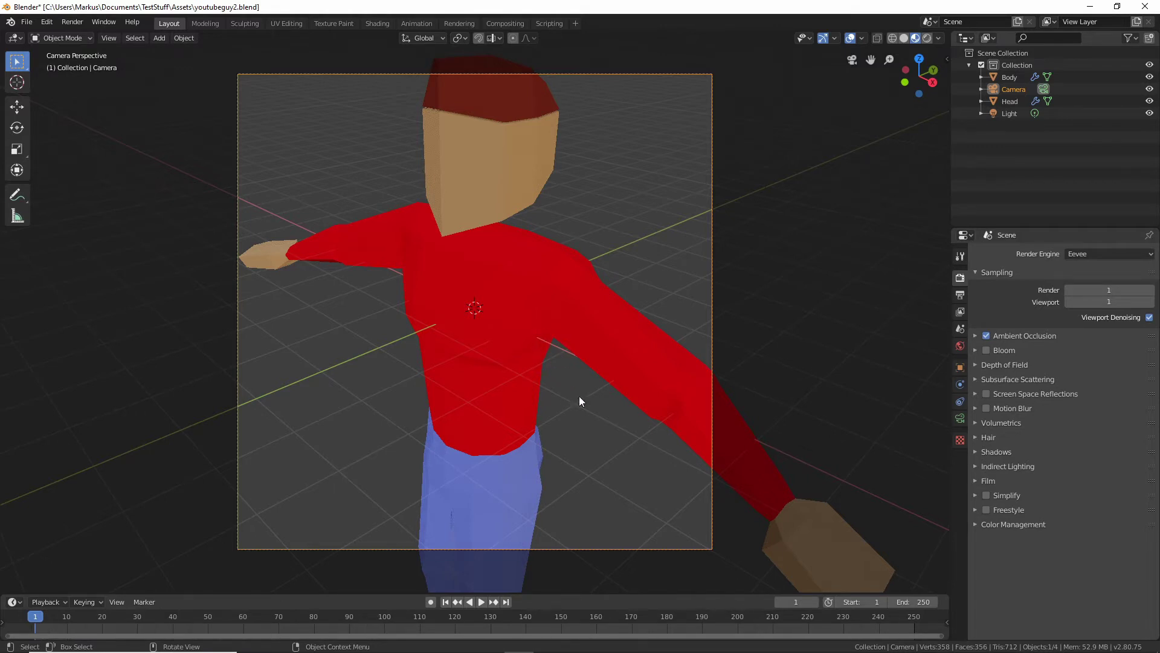
pyautogui.scroll(-1, 1013, 354)
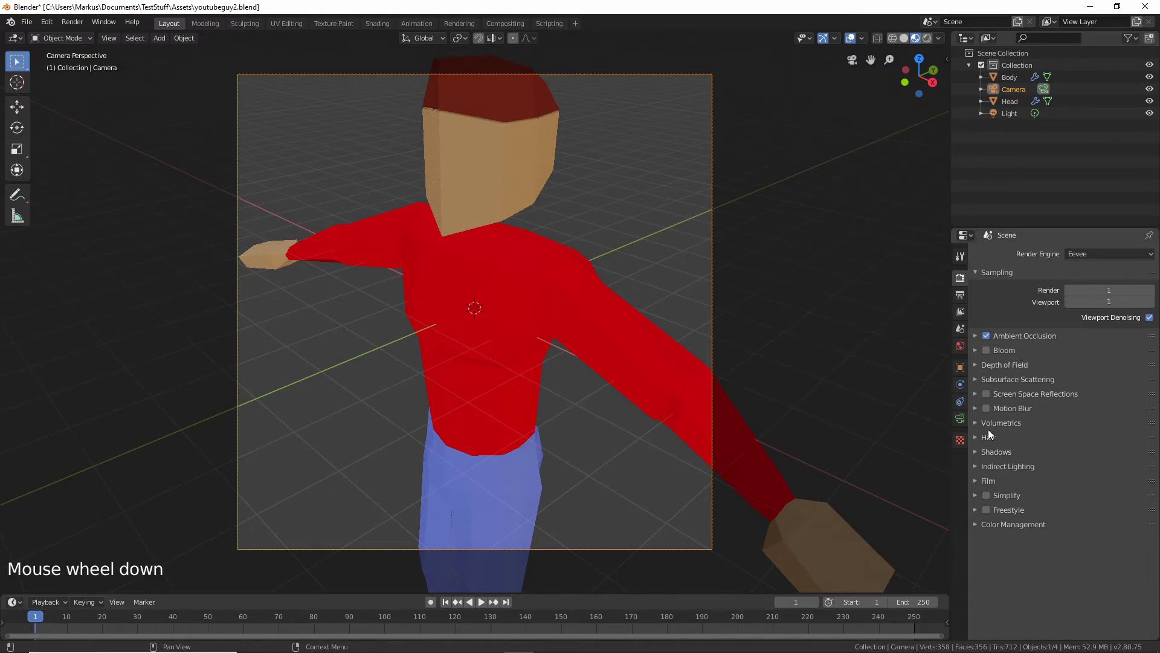
pyautogui.click(981, 479)
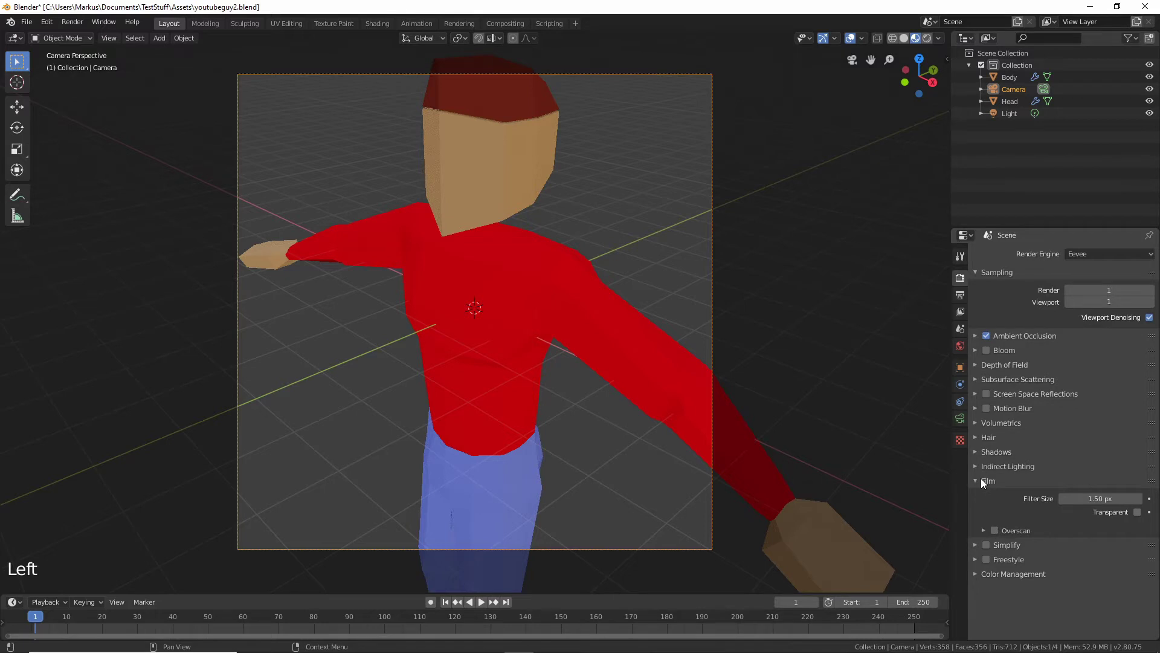
pyautogui.click(1137, 512)
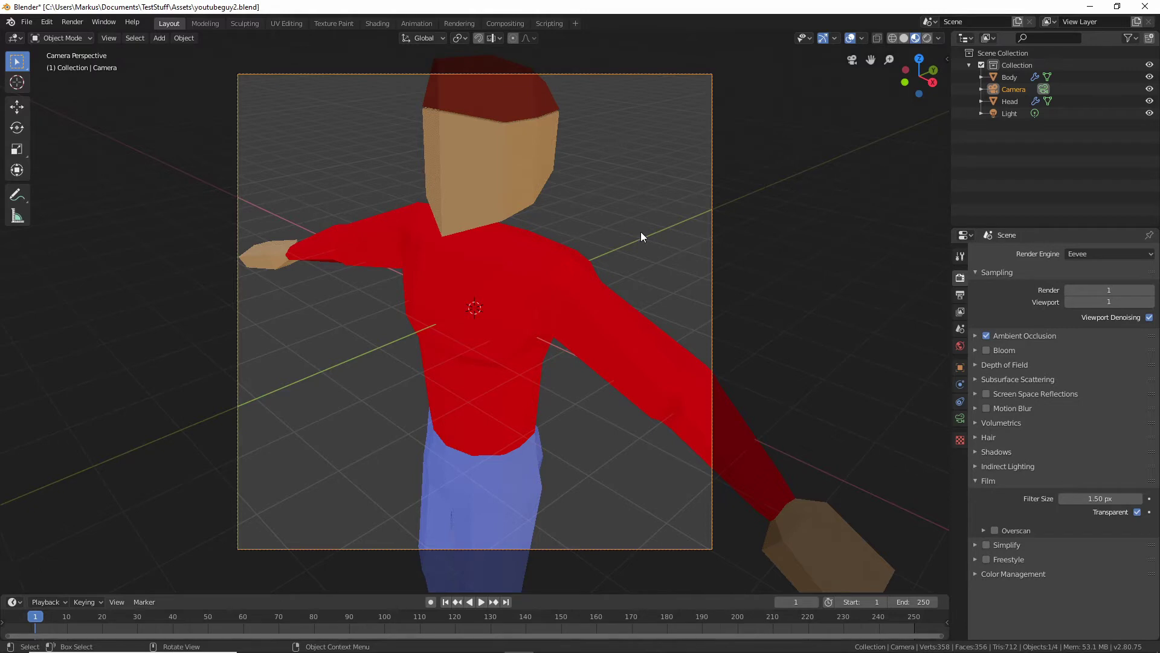
pyautogui.click(1137, 512)
# - Test-render the frame with F12 and close the render window
pyautogui.press('F12')
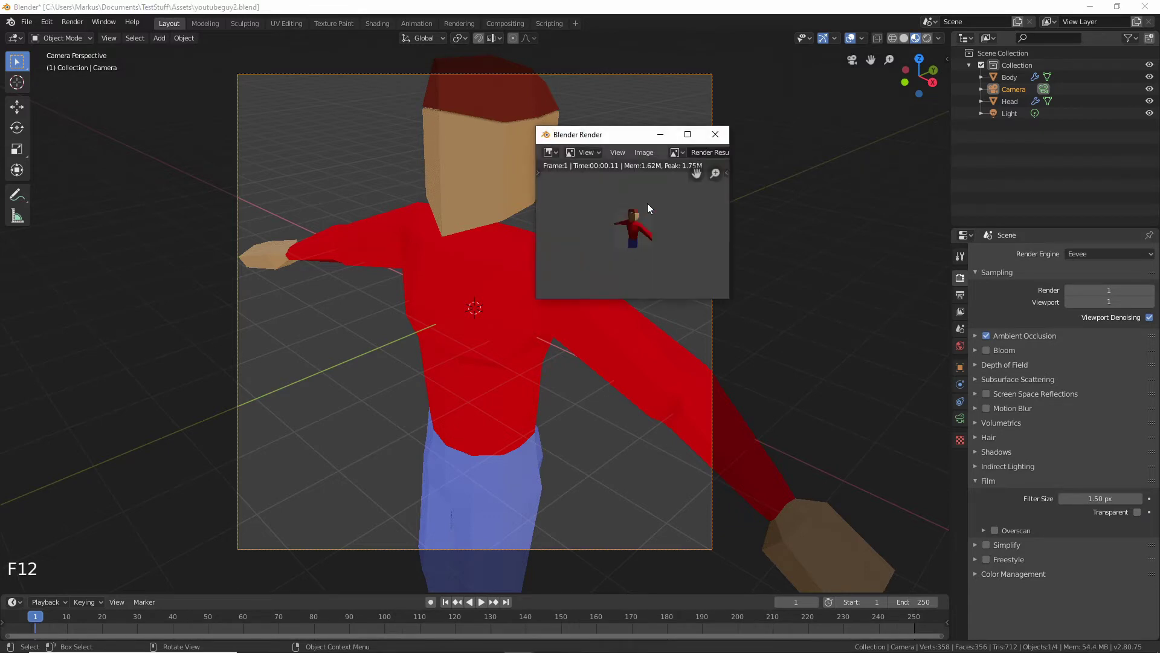
pyautogui.scroll(3, 670, 222)
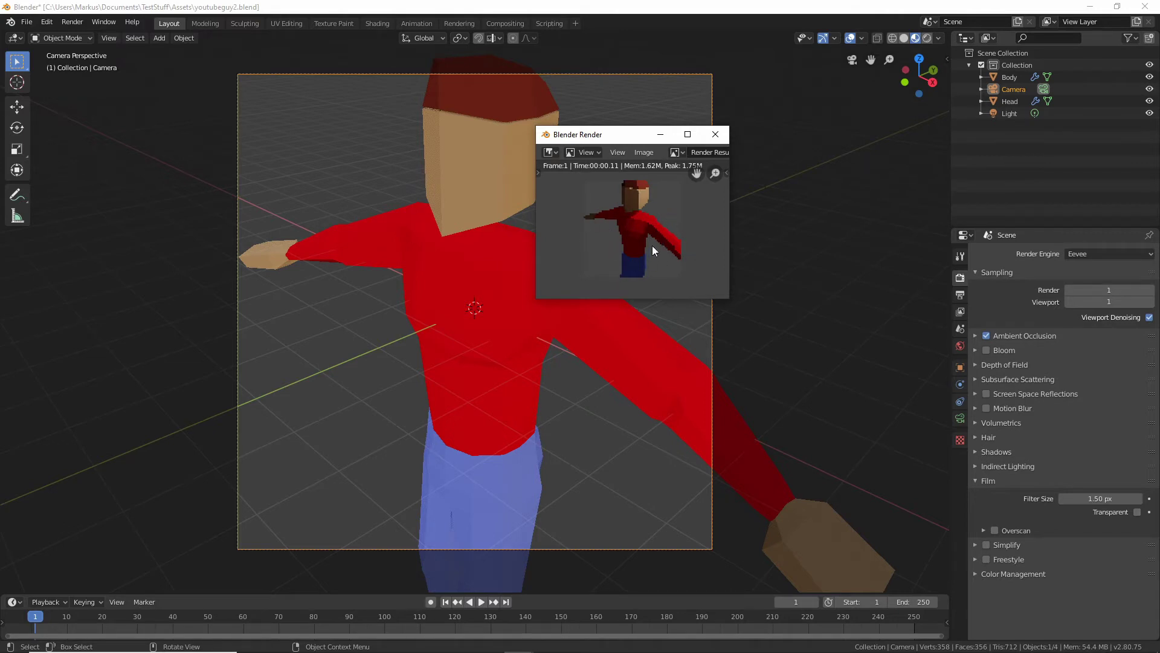
pyautogui.click(713, 134)
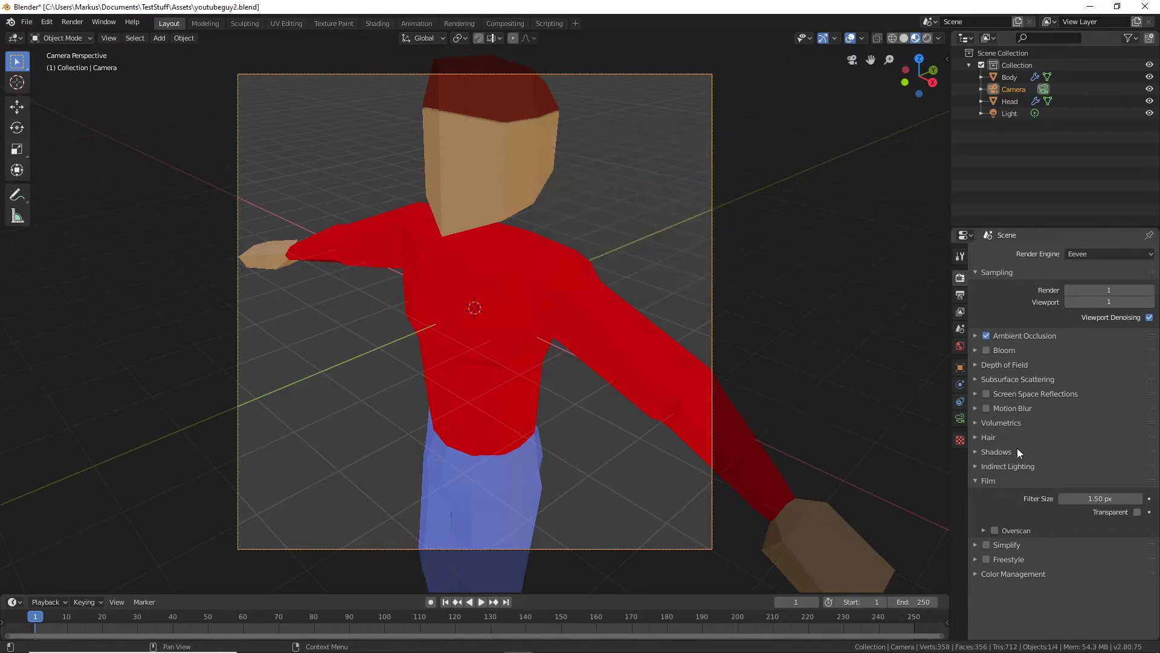
# - Enable Film Transparent, render again, and close the preview
pyautogui.click(1137, 512)
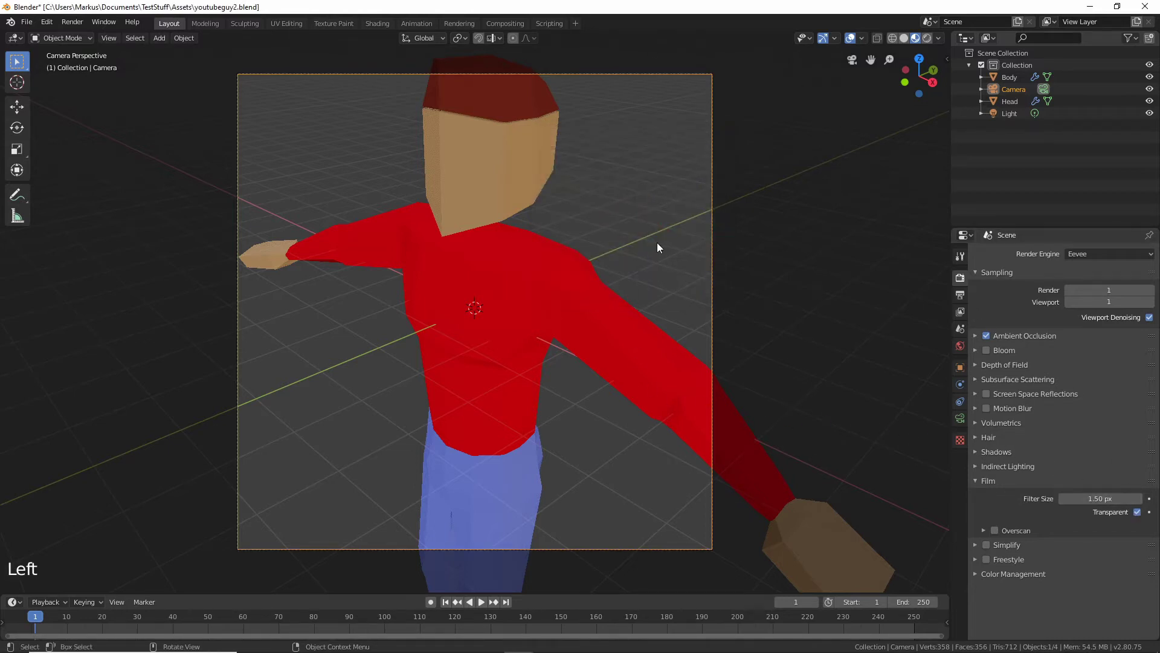
pyautogui.press('F12')
pyautogui.scroll(6, 666, 238)
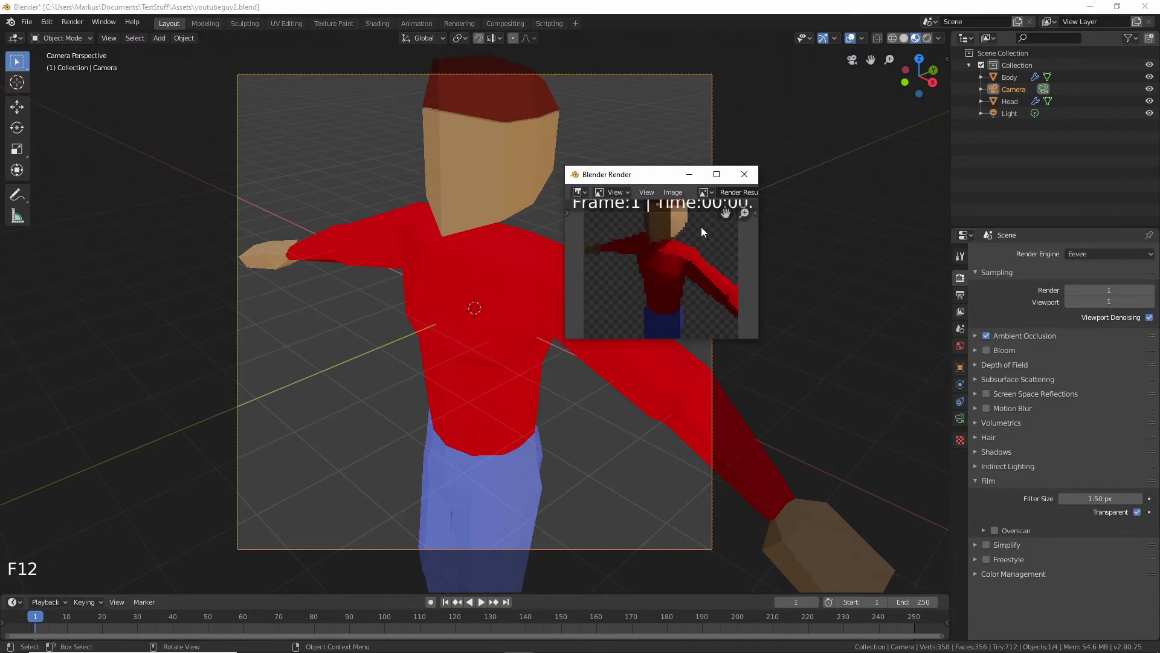
pyautogui.scroll(-1, 698, 235)
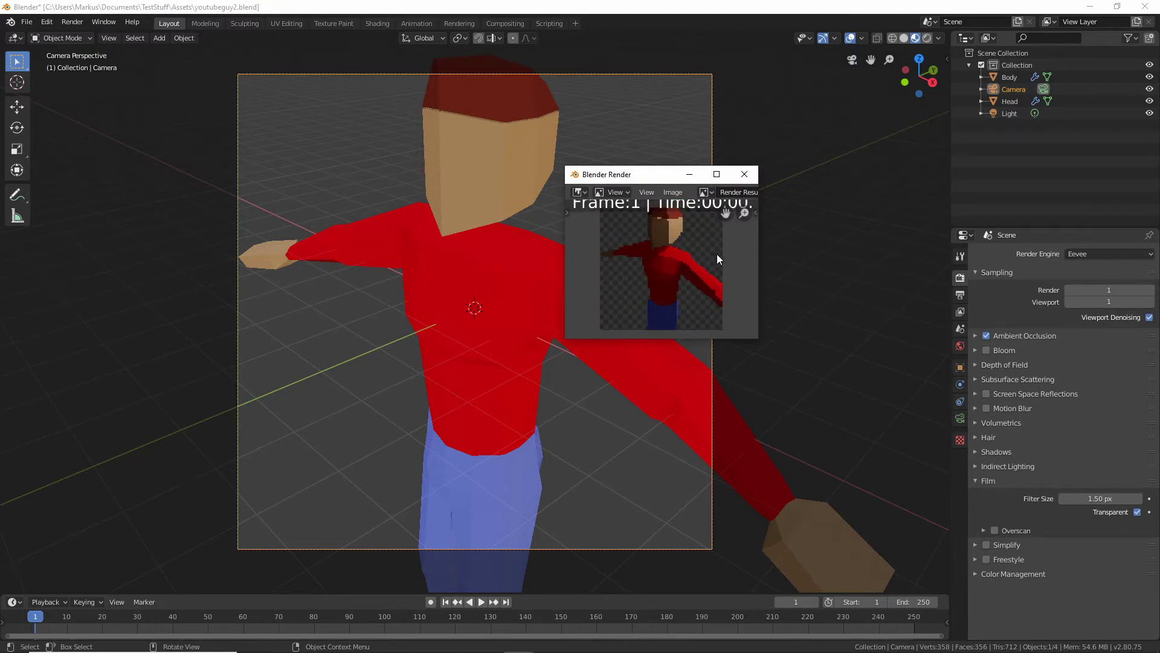
pyautogui.click(743, 174)
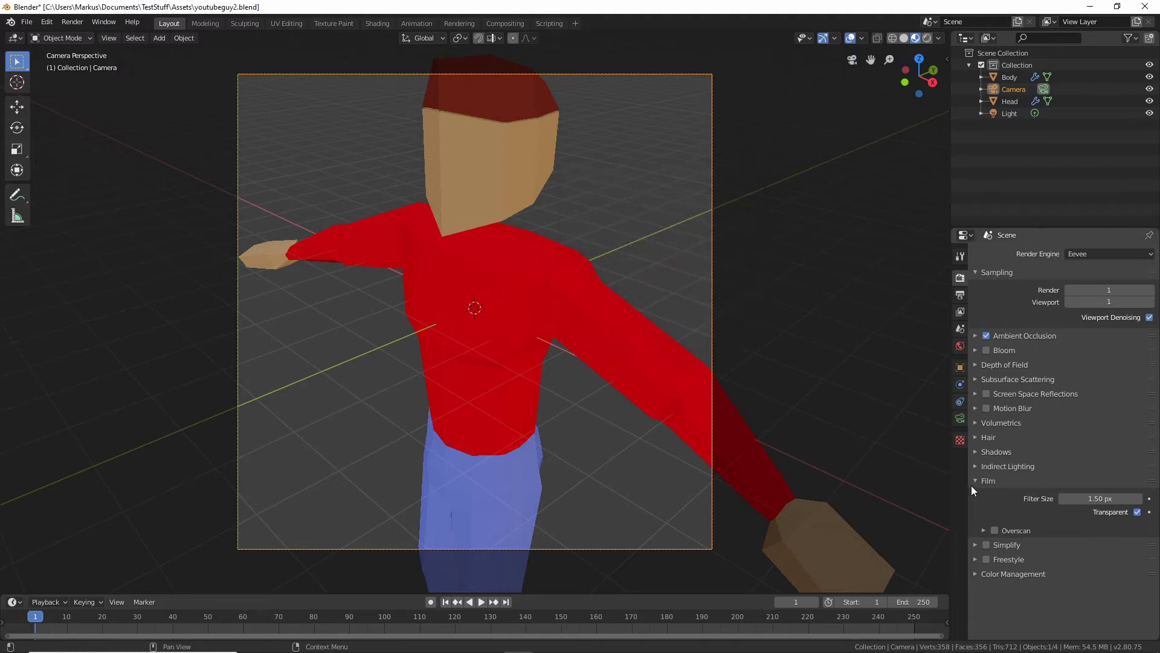
# - Step through Output, View Layer and Scene tabs to the World background colour settings
pyautogui.click(960, 294)
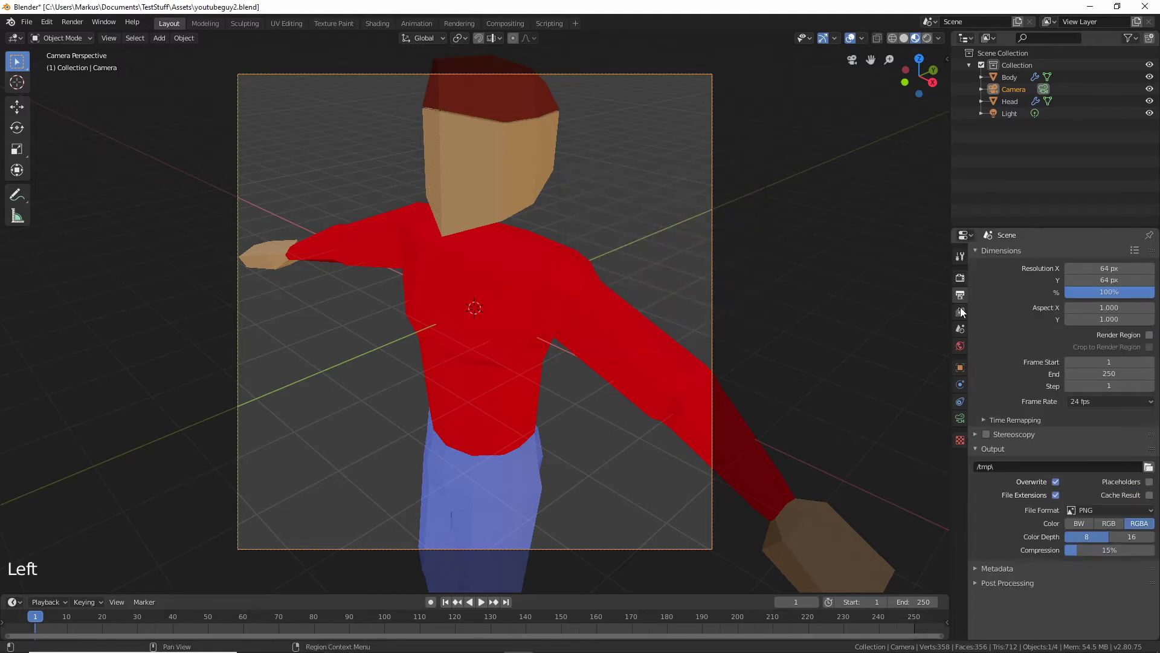
pyautogui.click(960, 311)
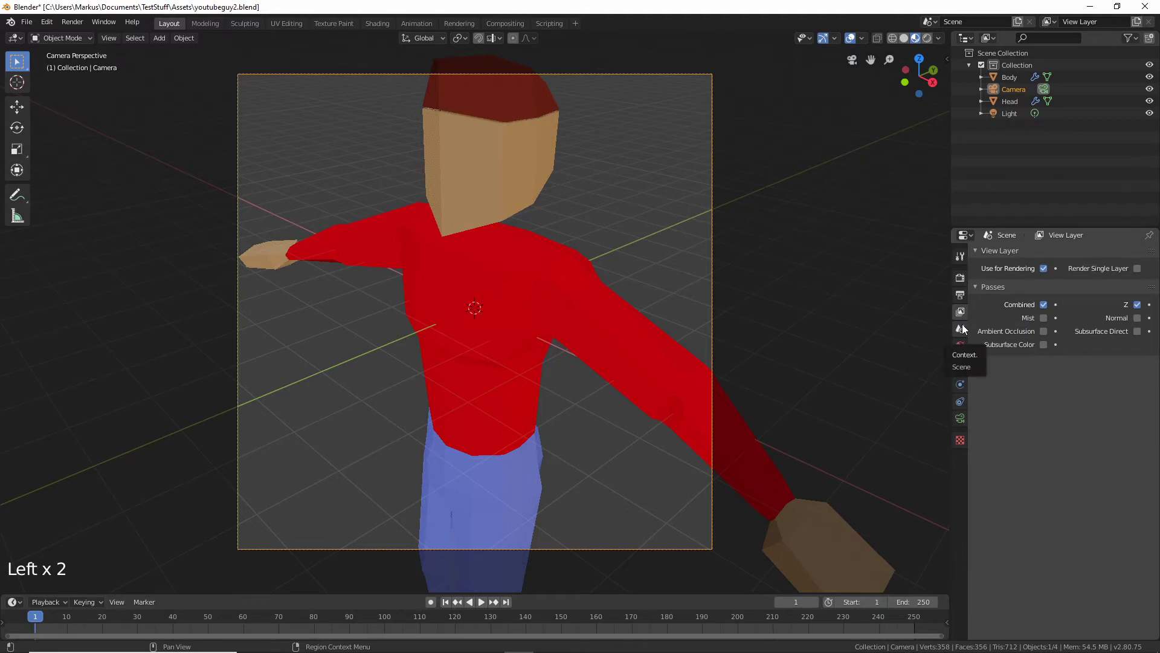
pyautogui.click(962, 327)
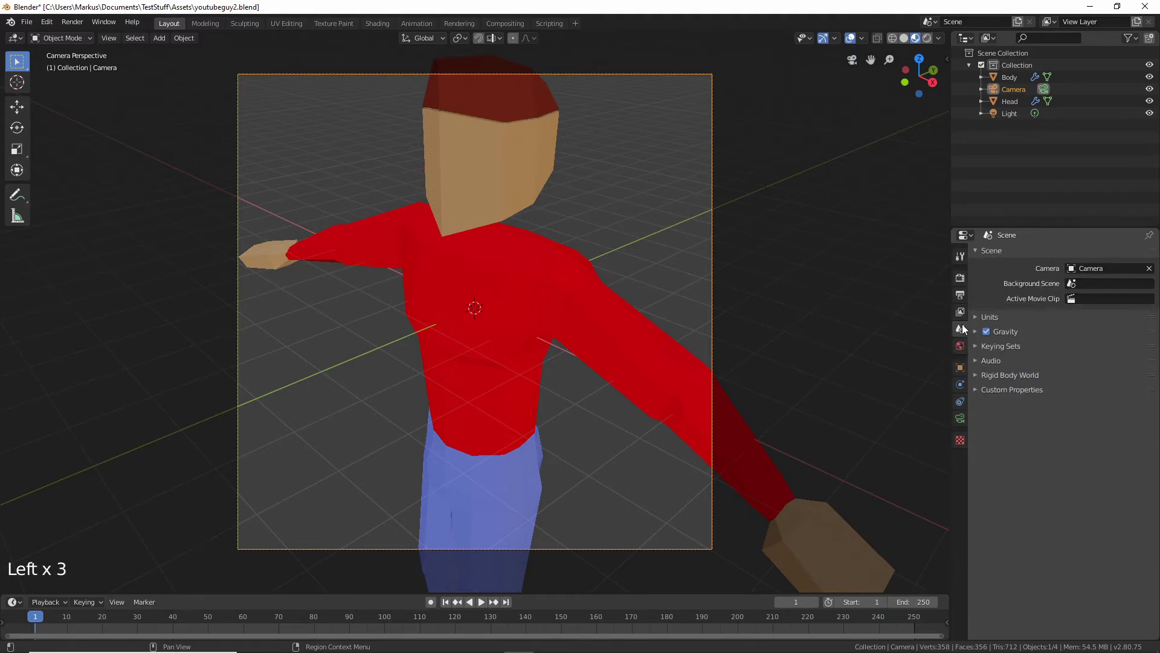
pyautogui.click(960, 346)
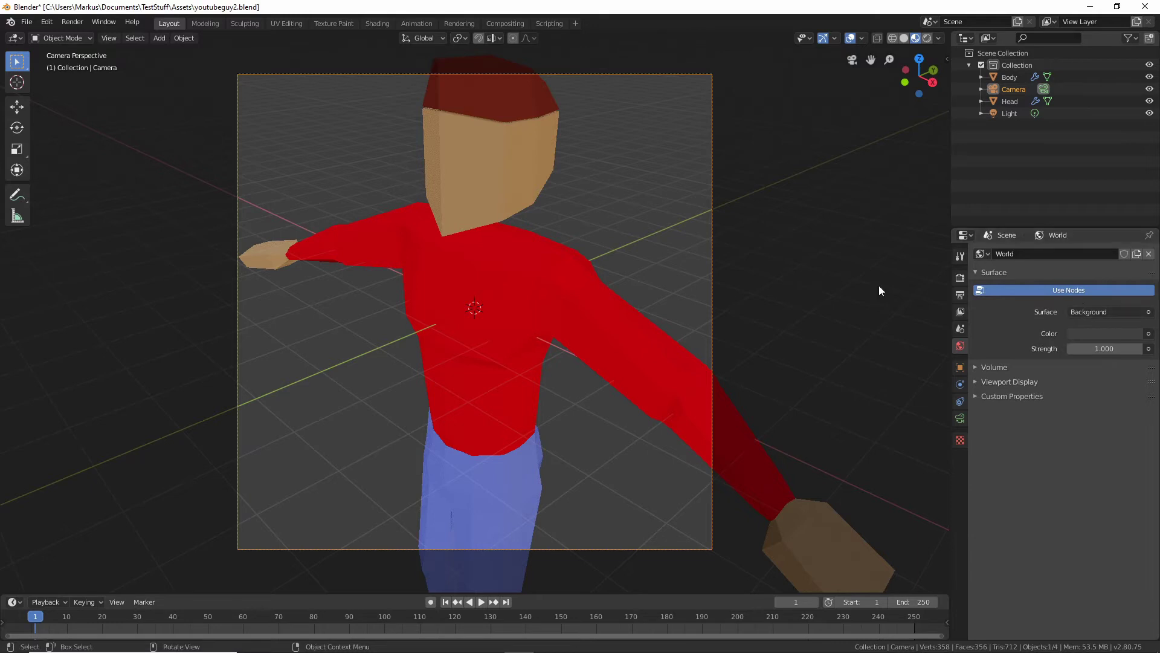
pyautogui.click(1096, 334)
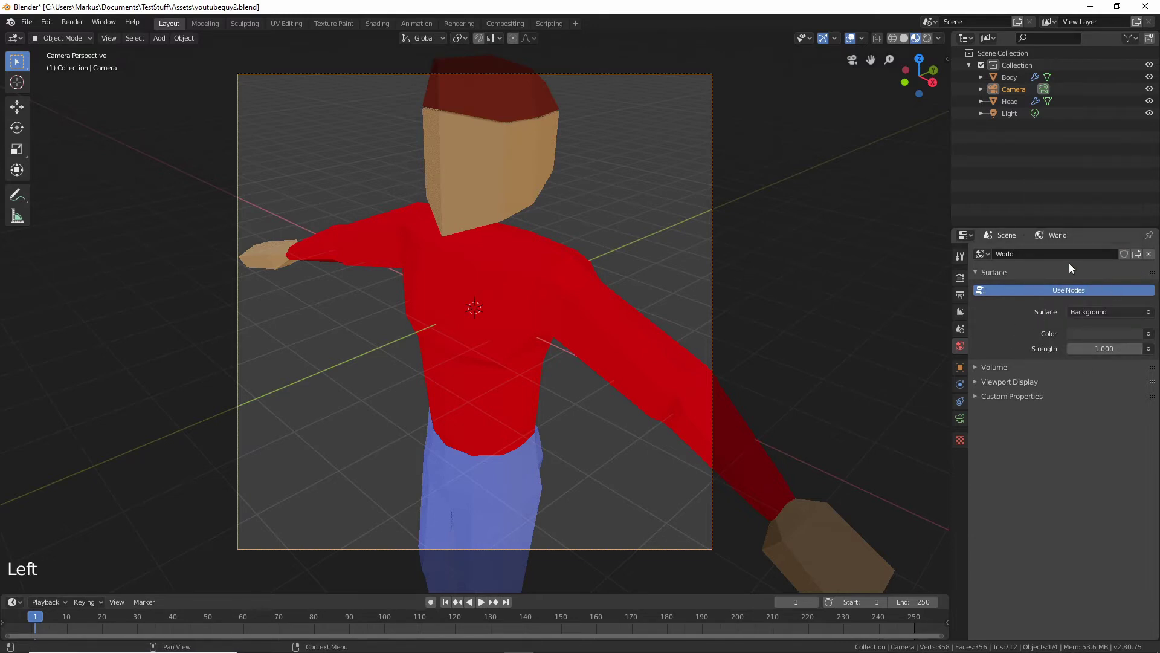
# - Raise the World colour value to 1.0 (white), test-render with F12, and close the render
pyautogui.click(1103, 336)
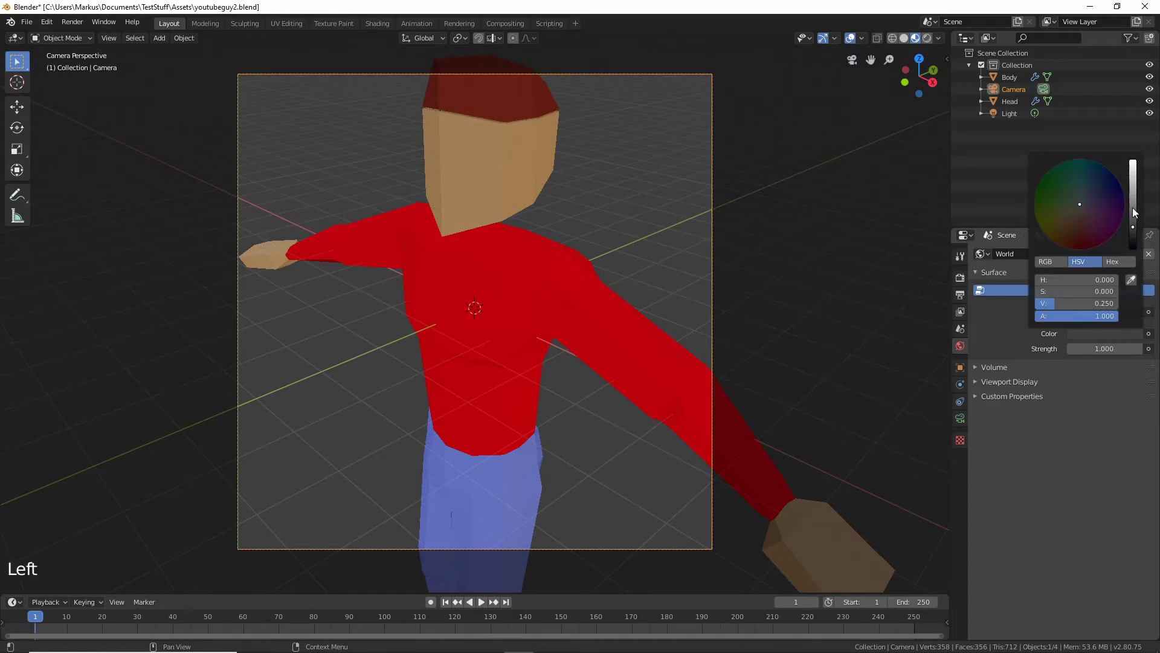
pyautogui.moveTo(1133, 227); pyautogui.dragTo(1133, 160)
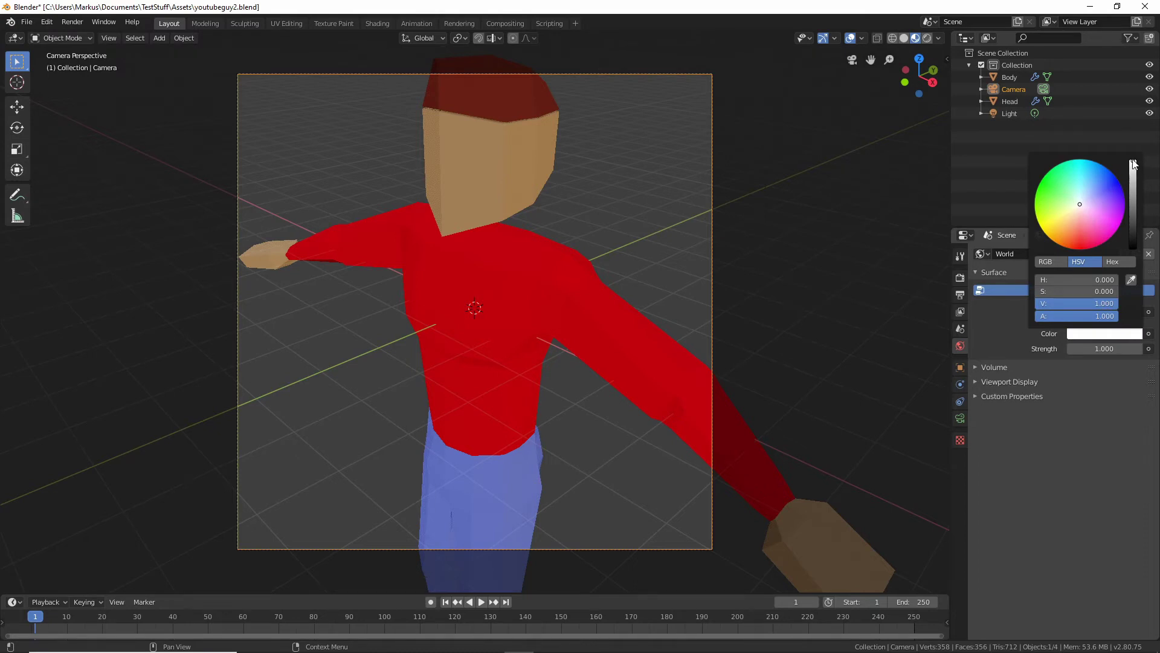
pyautogui.press('F12')
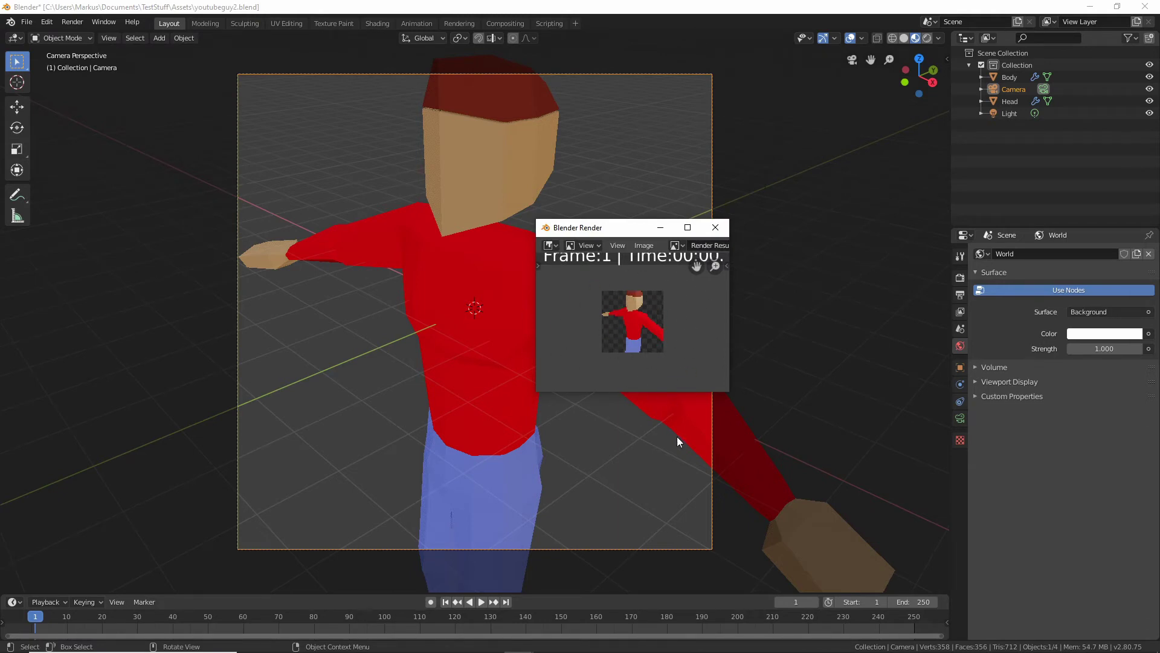
pyautogui.click(715, 228)
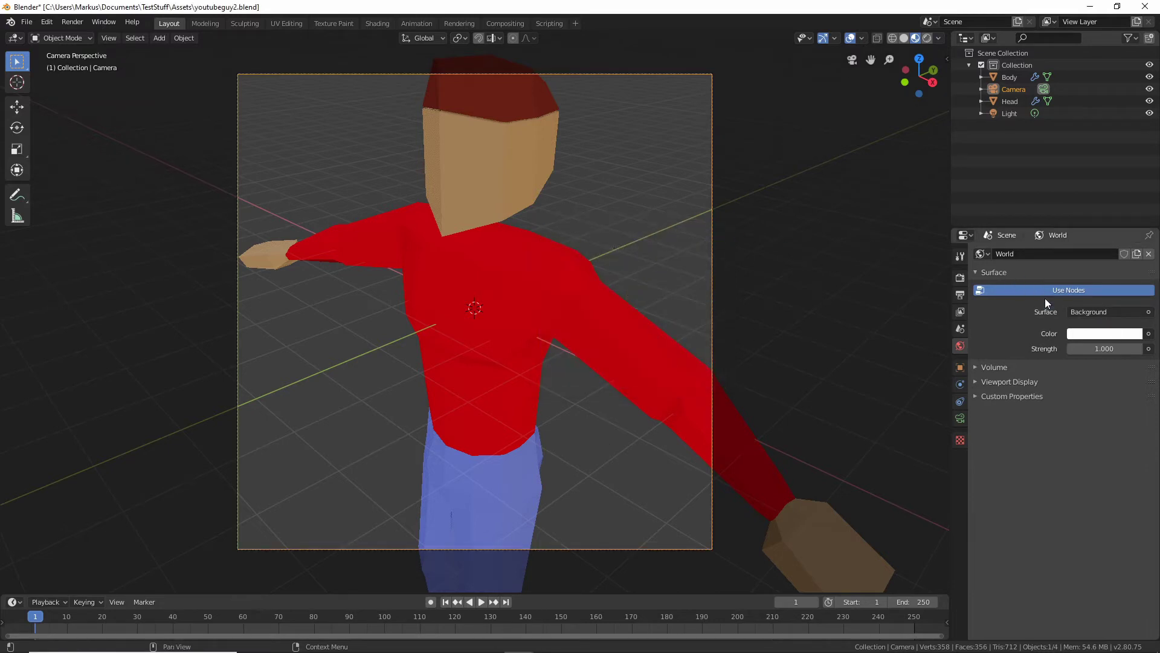
pyautogui.click(992, 269)
pyautogui.click(706, 246)
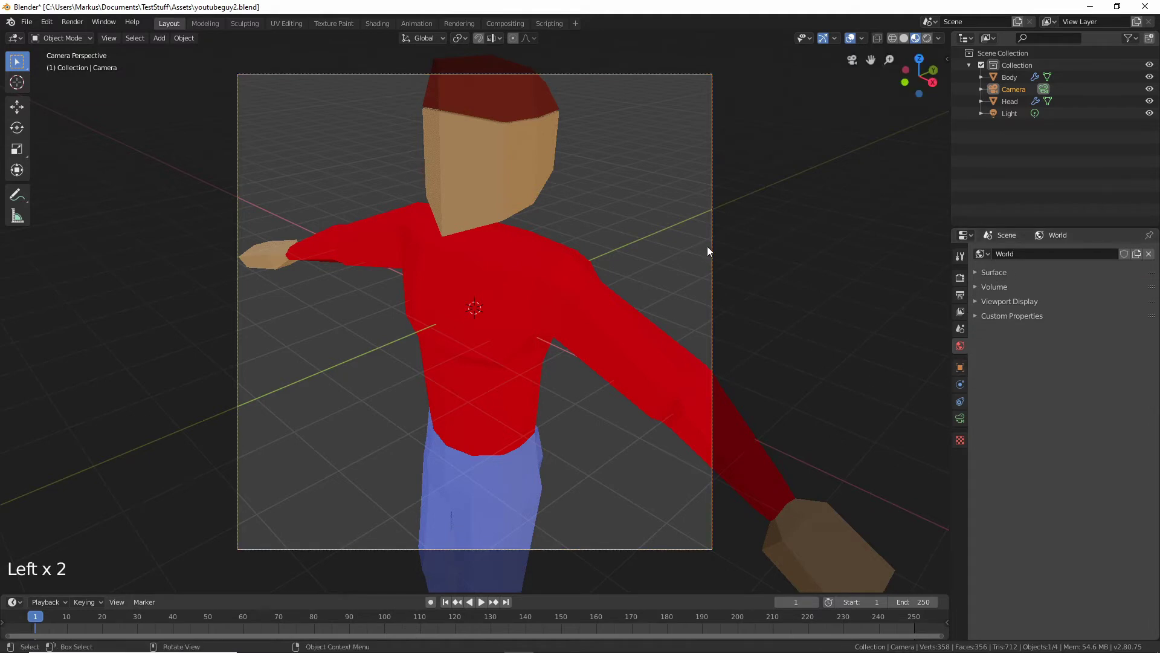
# - Using Lock Camera to View, frame the whole character front-on, then unlock the camera
pyautogui.click(712, 245)
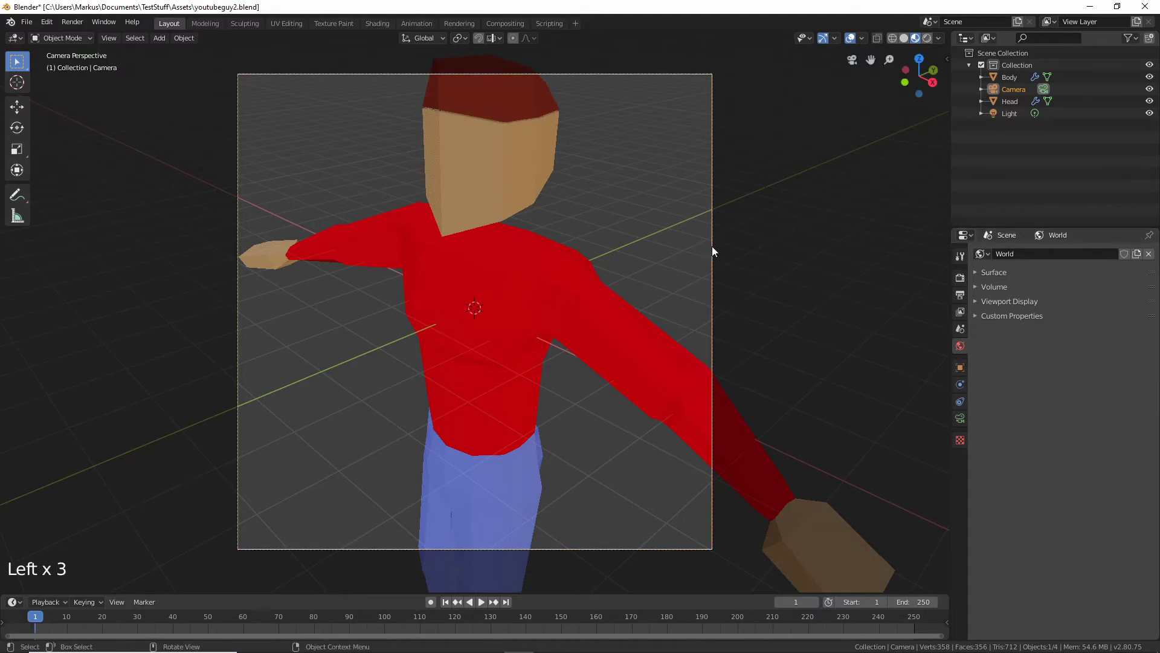
pyautogui.click(586, 548)
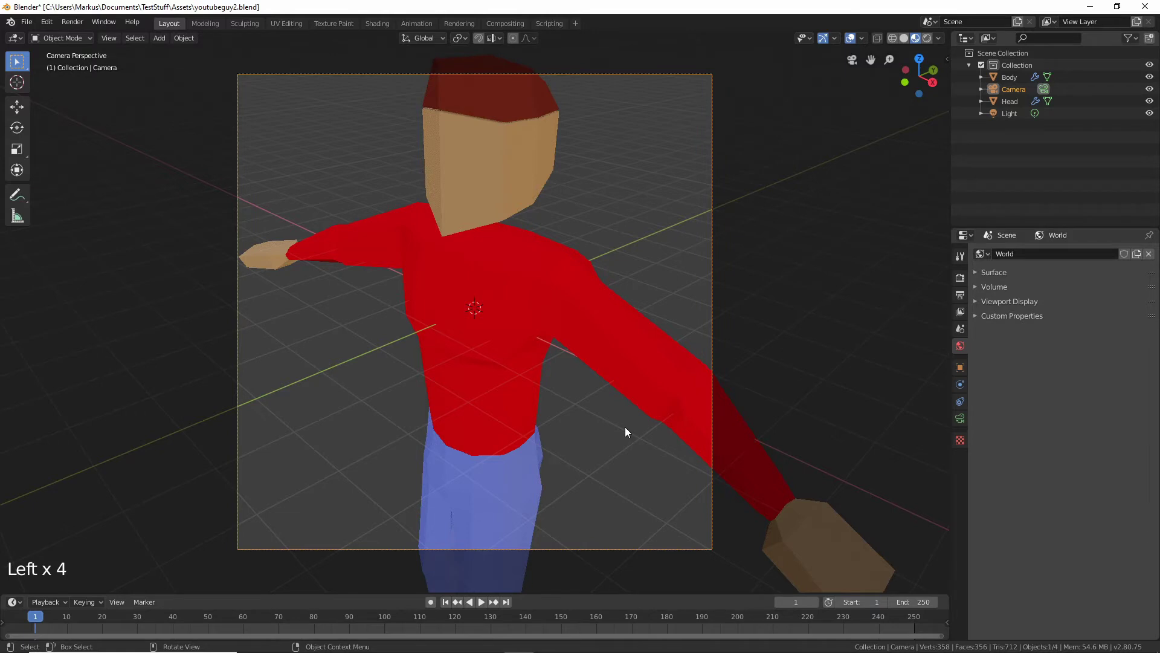
pyautogui.press('n')
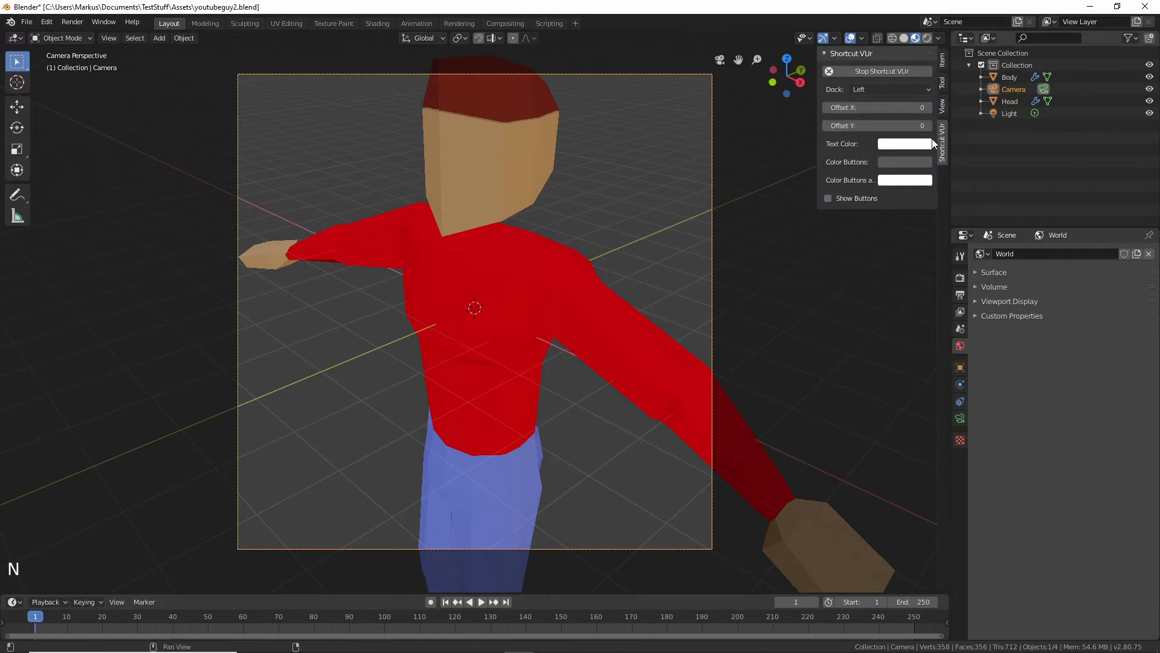
pyautogui.click(942, 107)
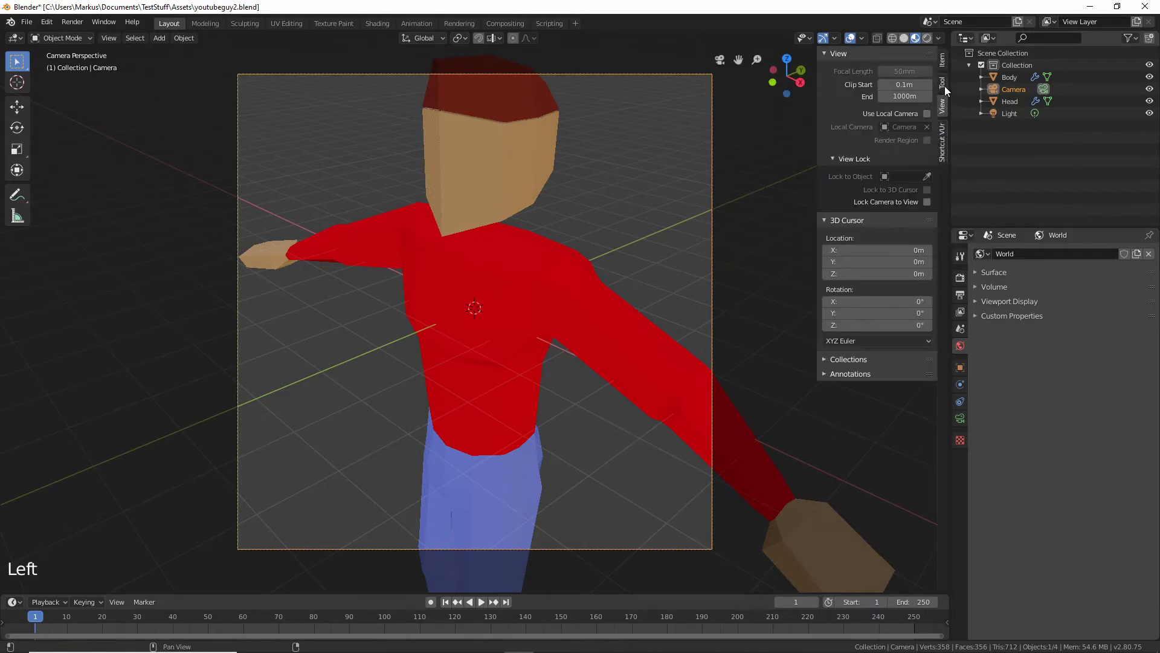
pyautogui.click(927, 202)
pyautogui.moveTo(458, 254); pyautogui.dragTo(507, 290, button='middle')
pyautogui.scroll(-4, 494, 275)
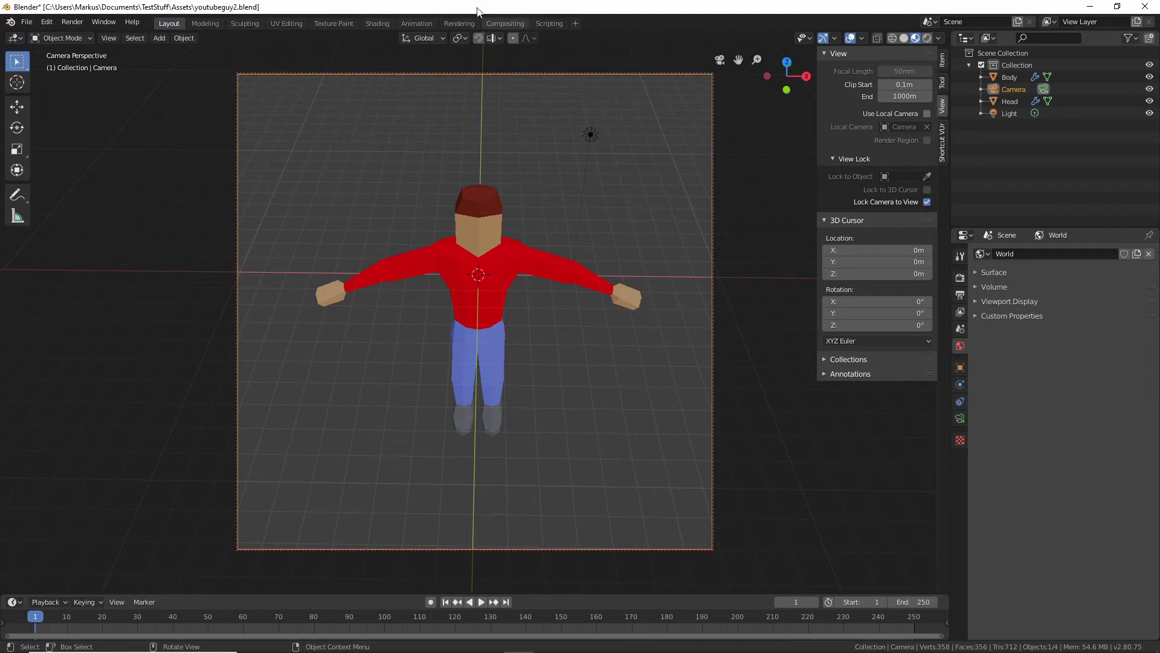
pyautogui.click(926, 201)
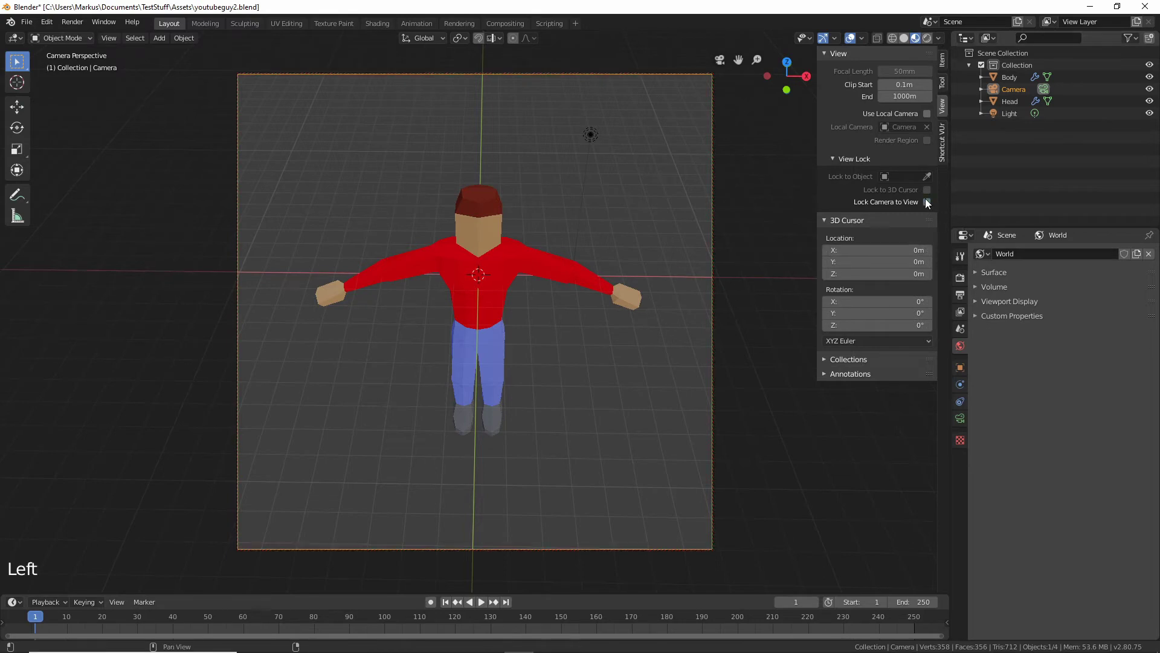
# - Select the Body and Head meshes and join them into one object with Ctrl+J
pyautogui.moveTo(574, 381); pyautogui.dragTo(545, 339, button='middle')
pyautogui.scroll(3, 547, 345)
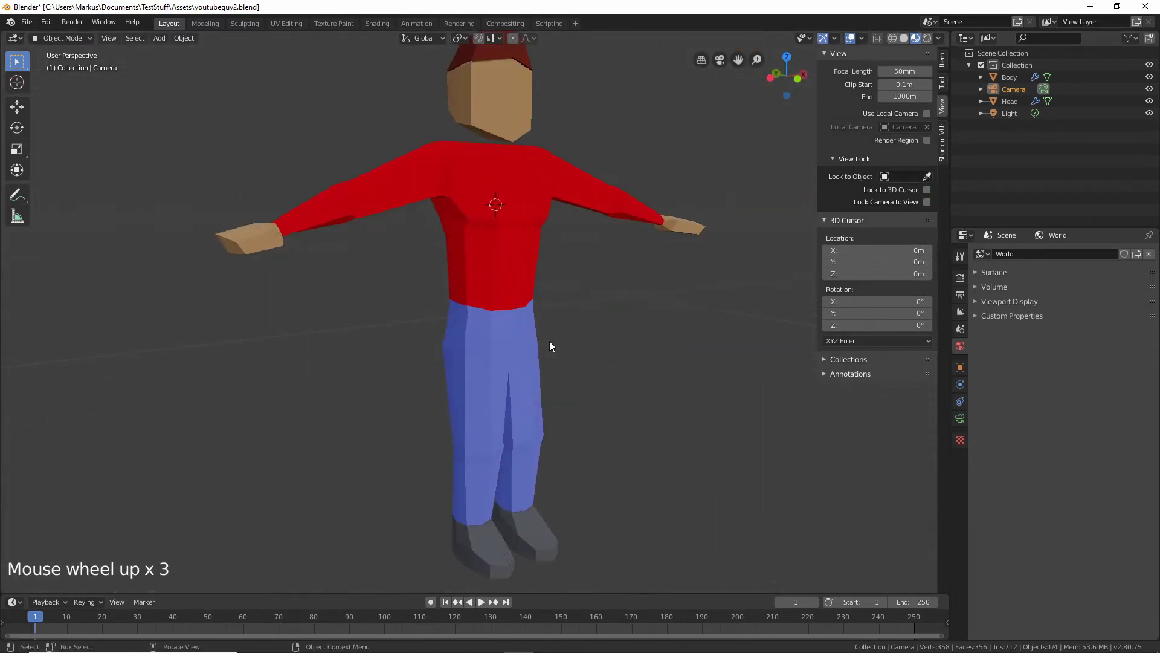
pyautogui.click(512, 305)
pyautogui.scroll(-2, 512, 305)
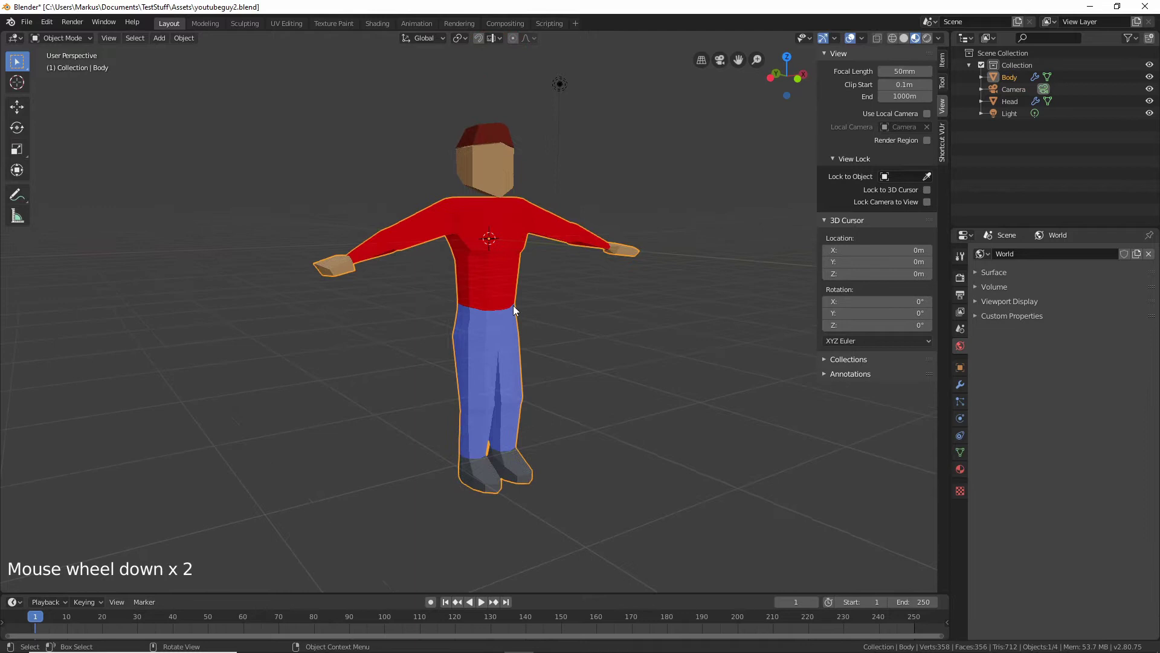
pyautogui.moveTo(513, 307)
pyautogui.mouseDown(button='middle')
pyautogui.moveTo(546, 325)
pyautogui.moveTo(521, 325)
pyautogui.mouseUp(button='middle')
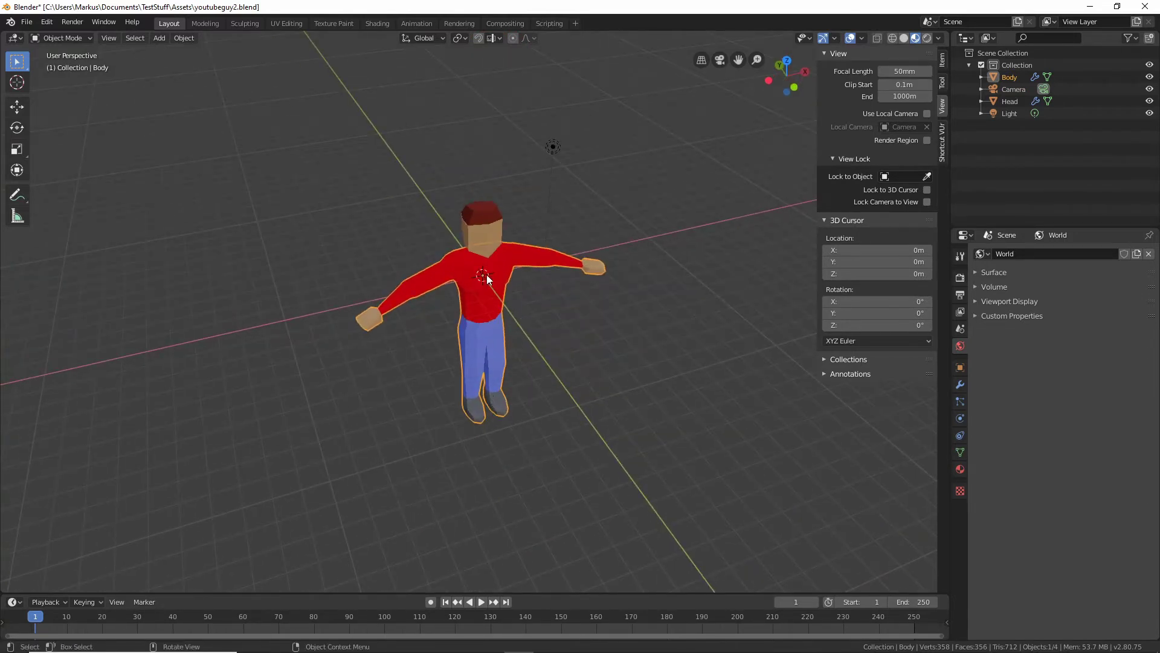
pyautogui.moveTo(484, 296); pyautogui.dragTo(490, 259, button='middle')
pyautogui.scroll(3, 491, 328)
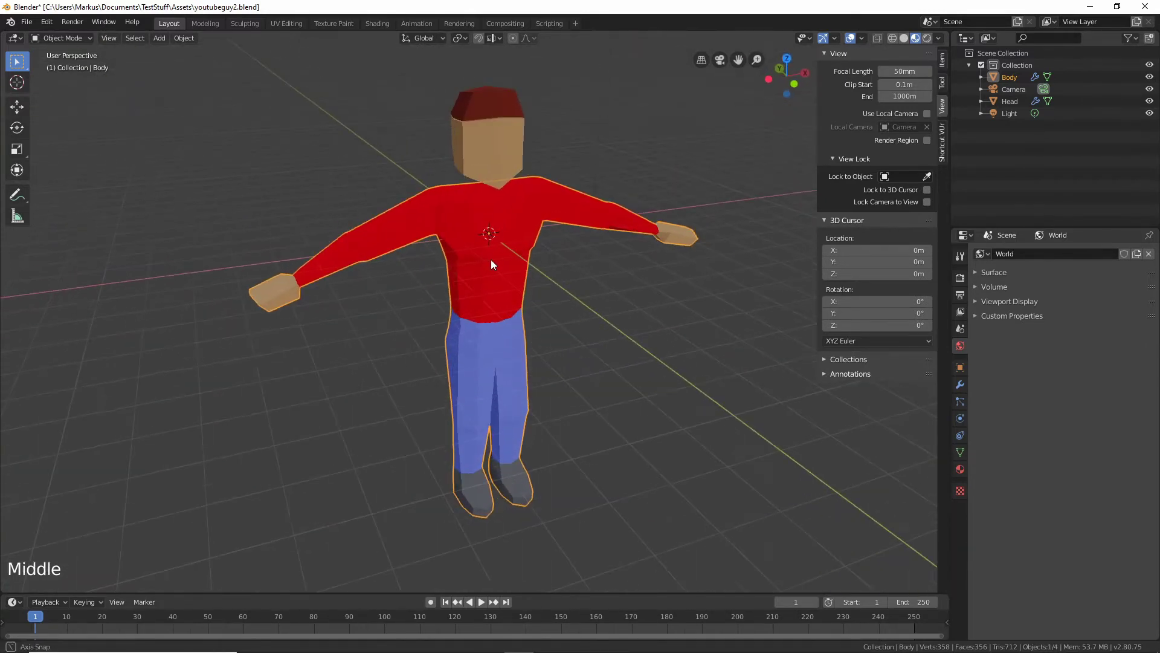
pyautogui.click(509, 218)
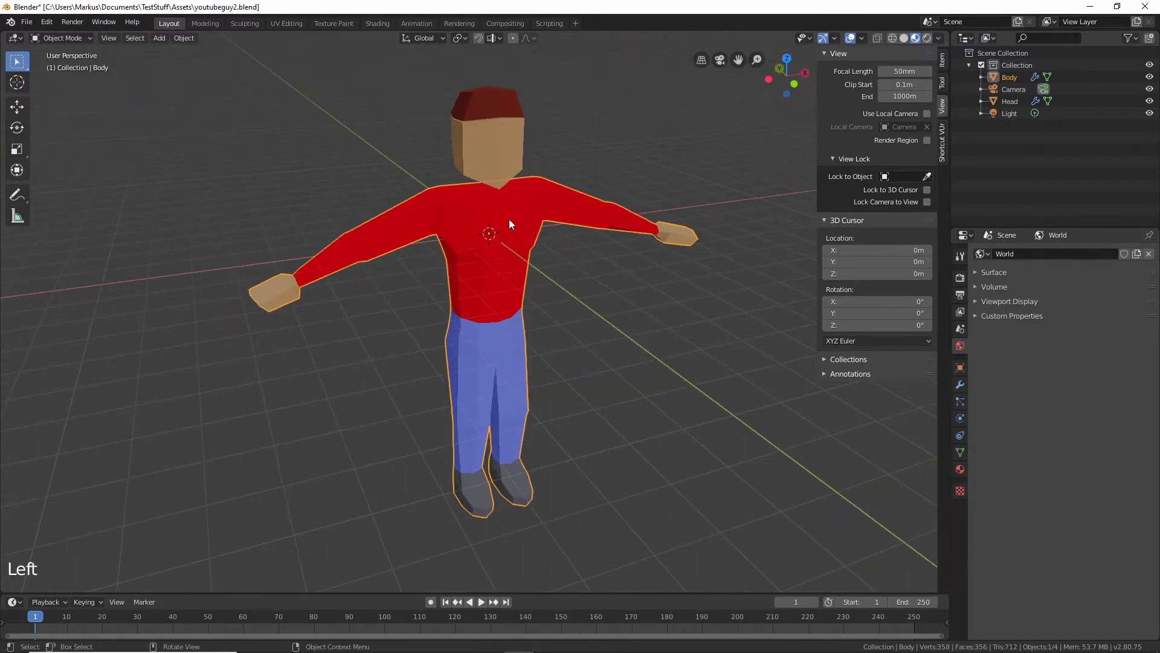
pyautogui.keyDown('shift'); pyautogui.click(504, 134); pyautogui.keyUp('shift')
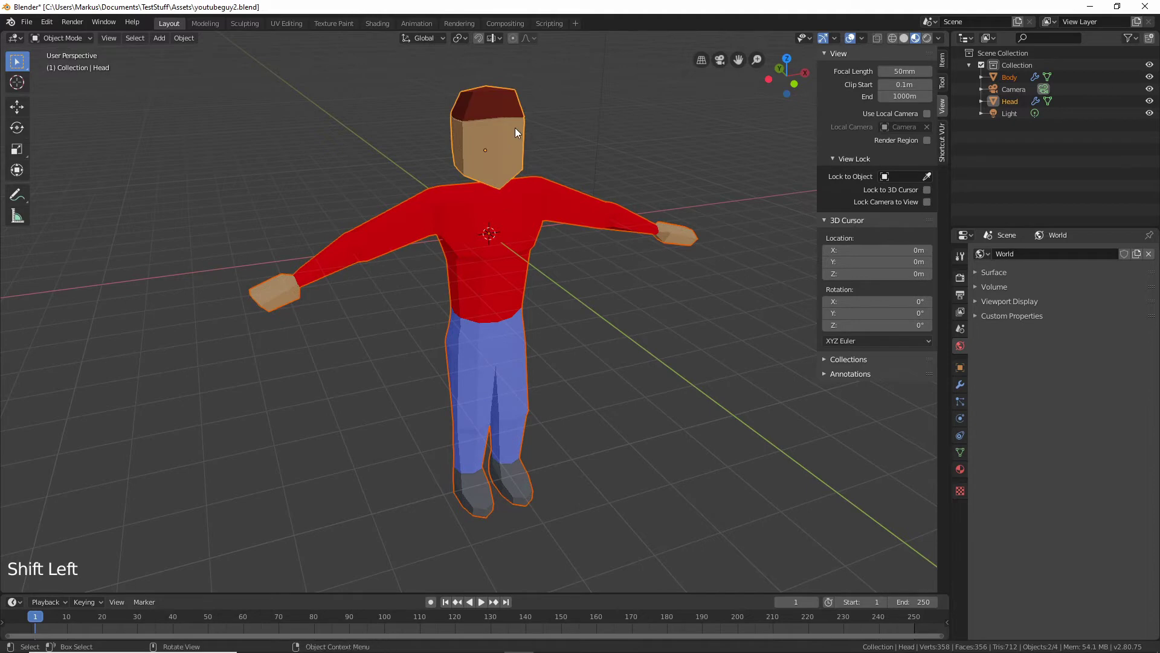
pyautogui.hotkey('ctrl', 'j')
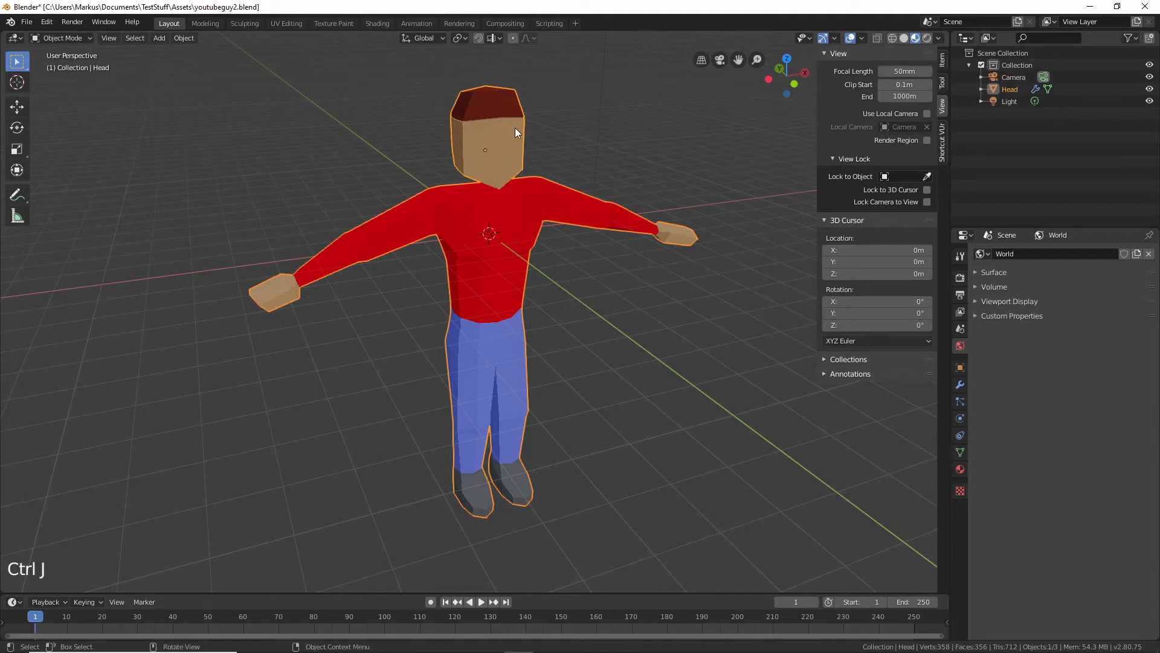
# - Select the combined character object
pyautogui.click(596, 136)
pyautogui.click(484, 118)
pyautogui.moveTo(484, 117); pyautogui.dragTo(574, 199, button='middle')
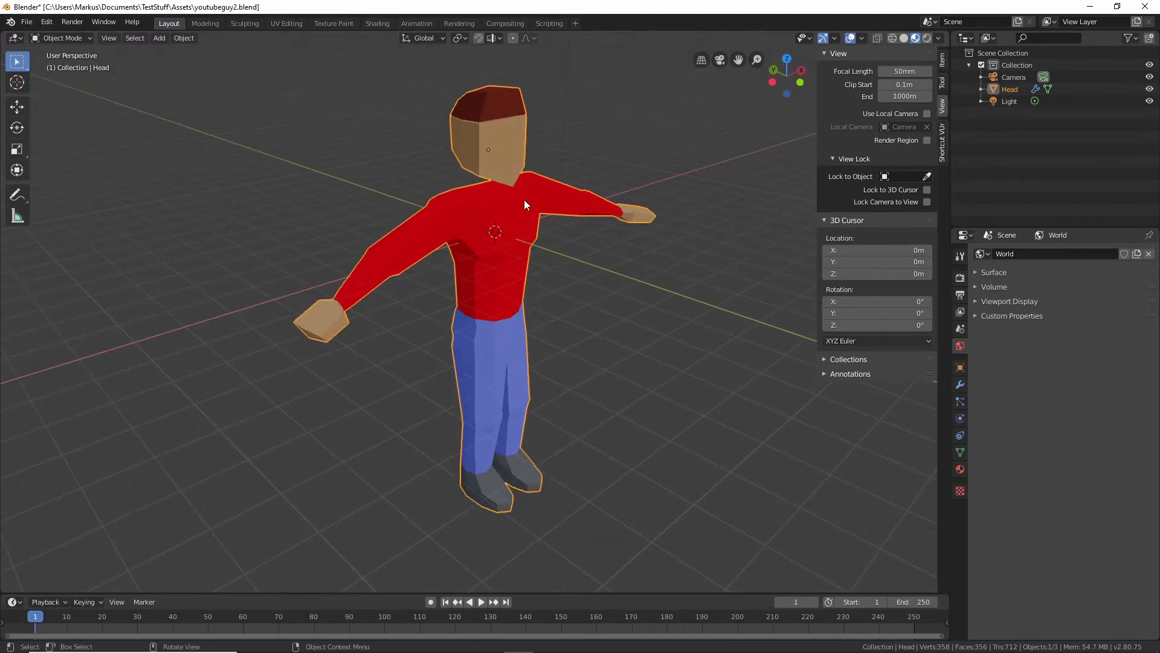
pyautogui.click(533, 231)
pyautogui.click(546, 226)
# - In Edit Mode, select the connected body geometry, clear the selection, and return to Object Mode
pyautogui.press('Tab')
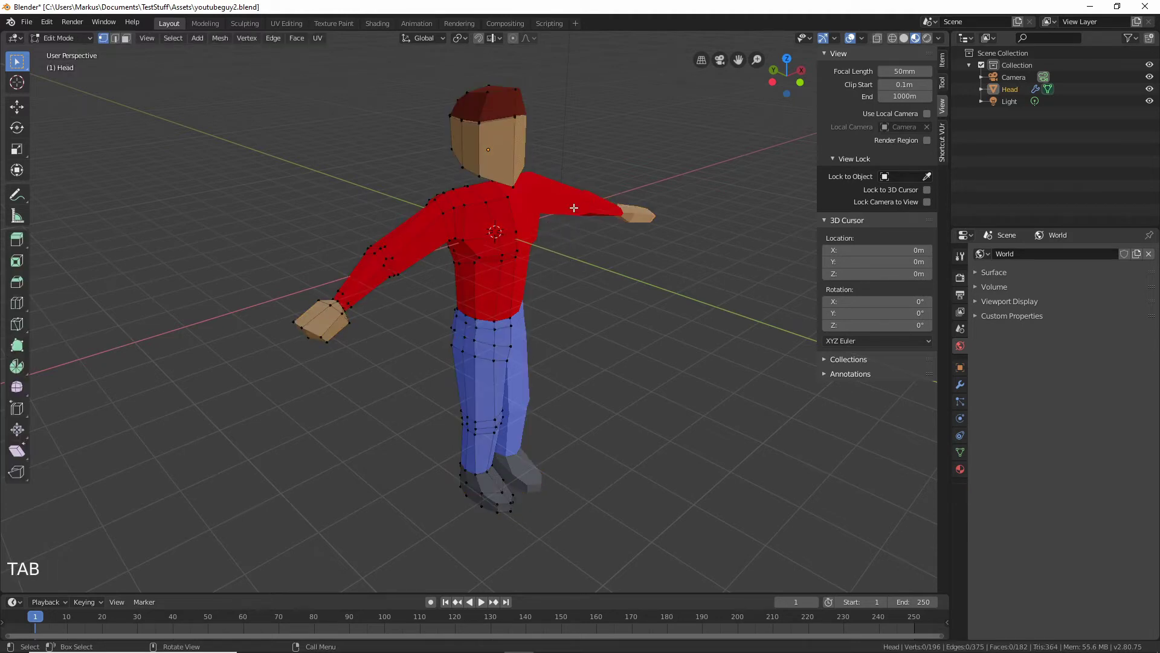
pyautogui.click(694, 305)
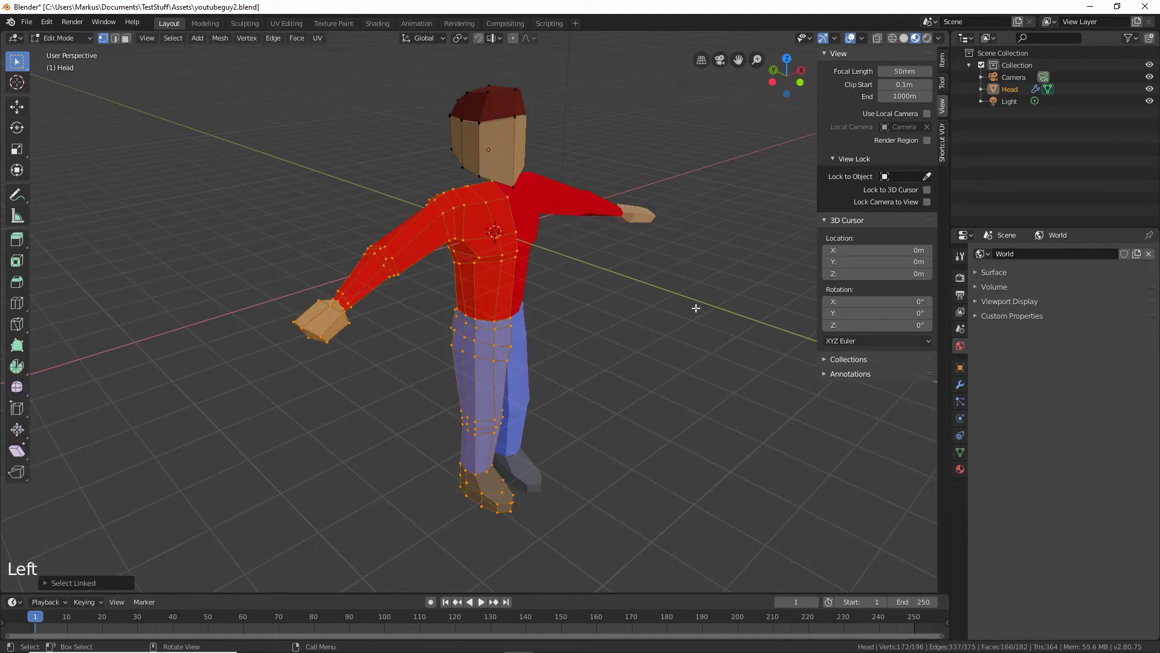
pyautogui.press('l')
pyautogui.click(500, 141)
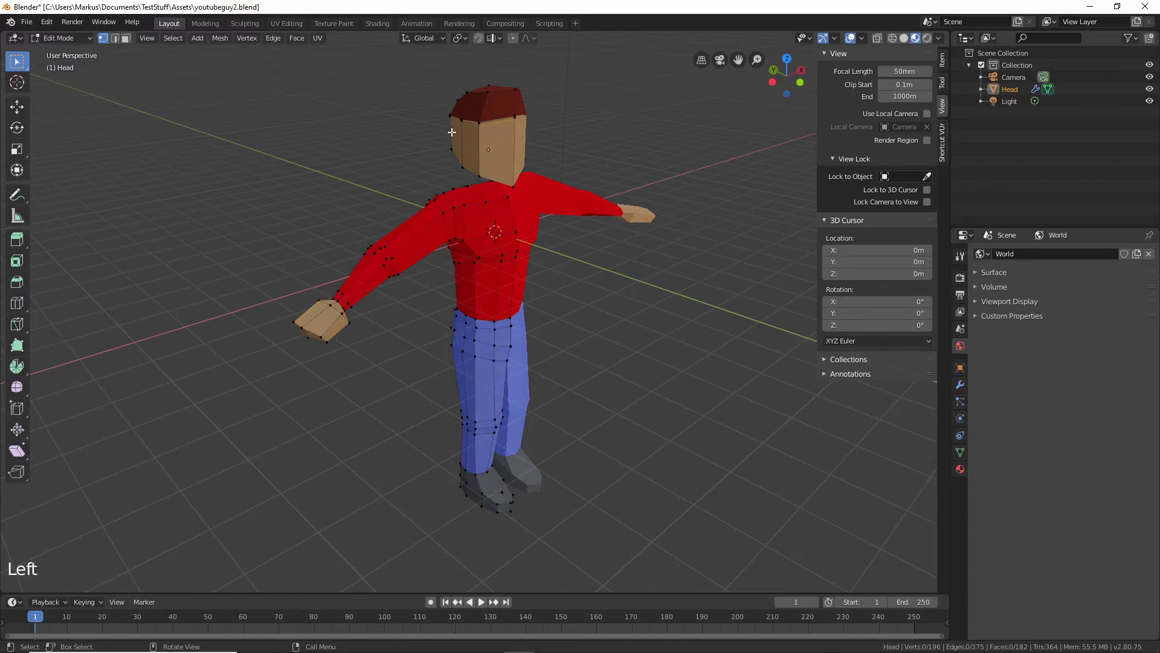
pyautogui.click(668, 91)
pyautogui.moveTo(668, 92); pyautogui.dragTo(649, 146, button='middle')
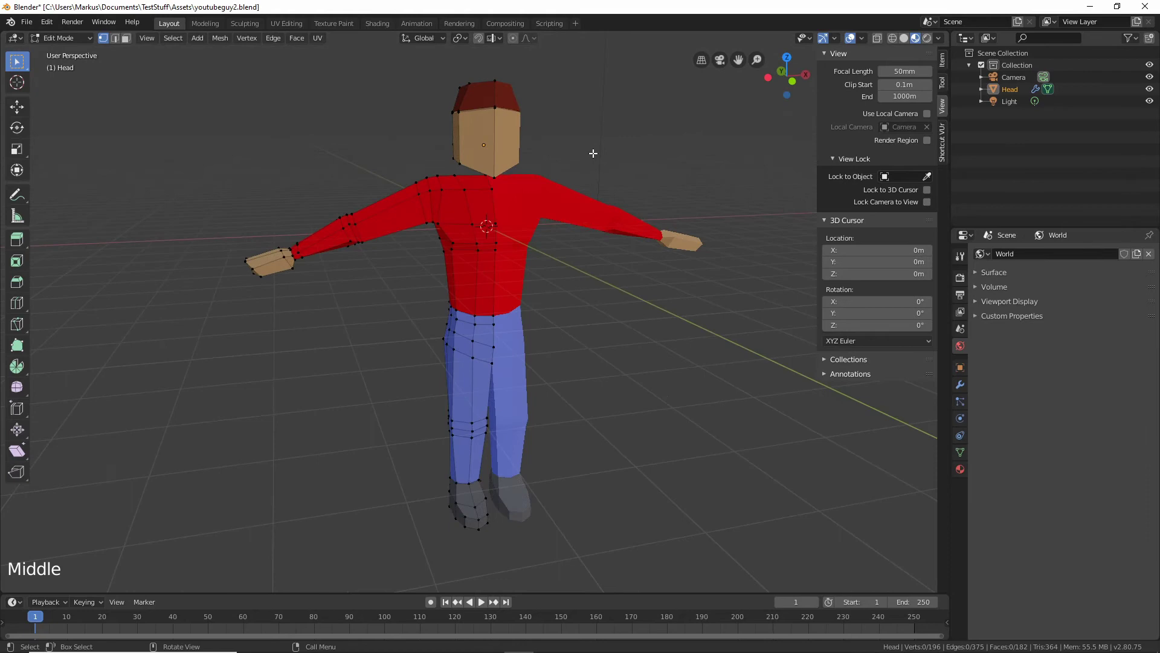
pyautogui.press('Tab')
pyautogui.moveTo(564, 231); pyautogui.dragTo(548, 248, button='middle')
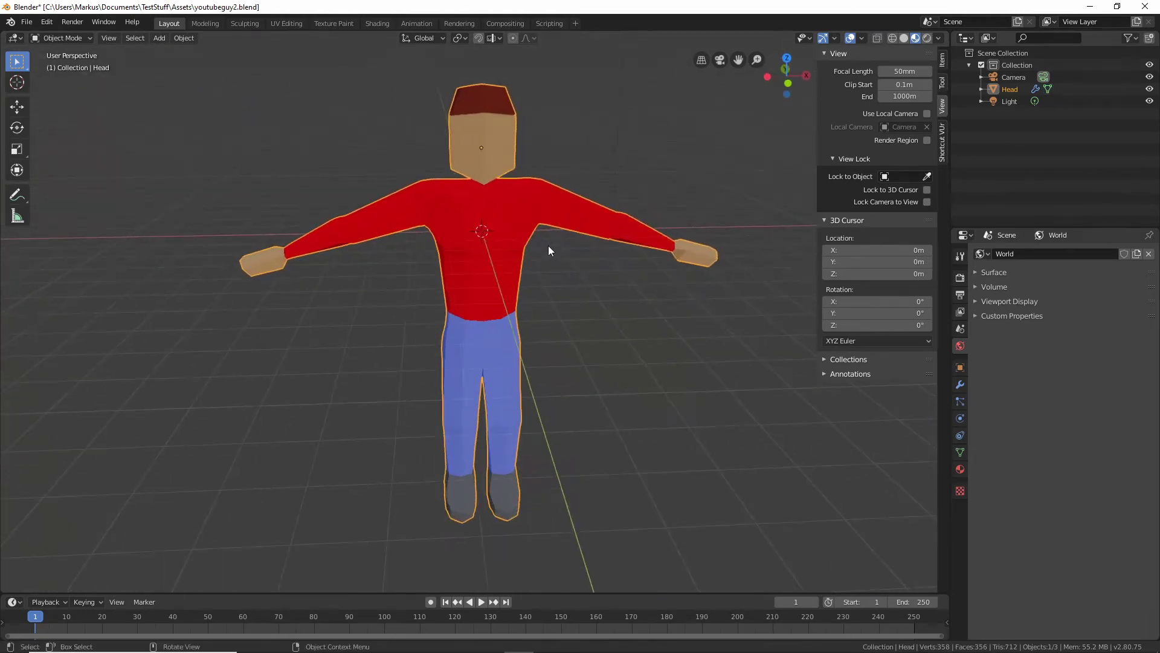
# - Move the character up along Z, then check its feet in front orthographic view
pyautogui.press('g')
pyautogui.press('z')
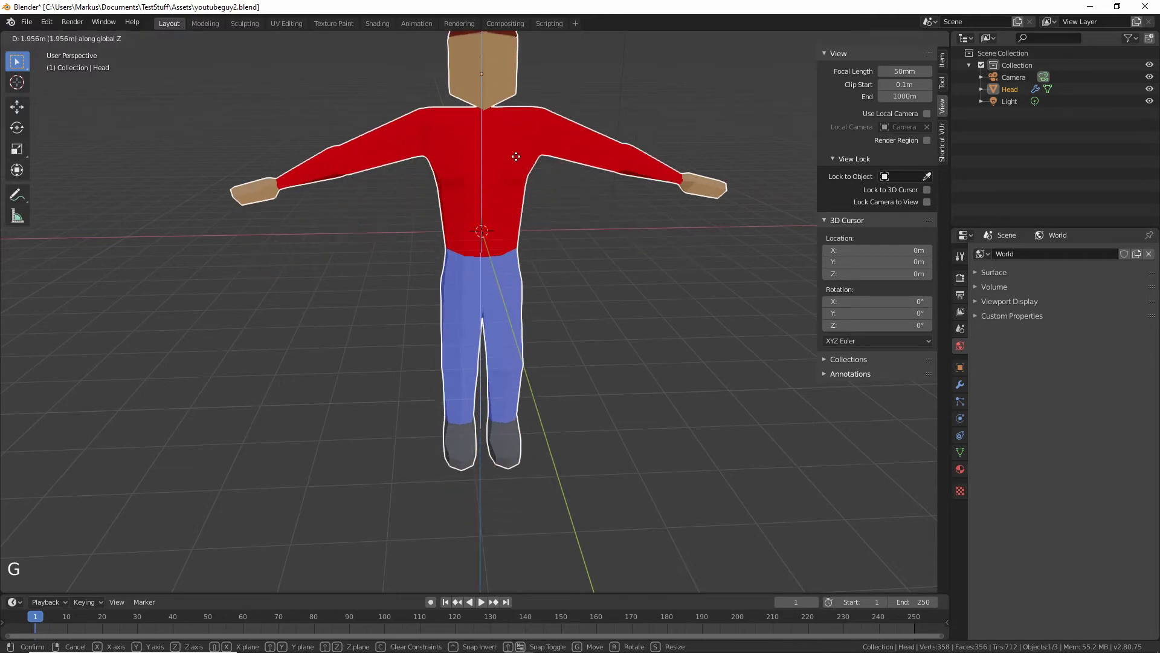
pyautogui.click(528, 396)
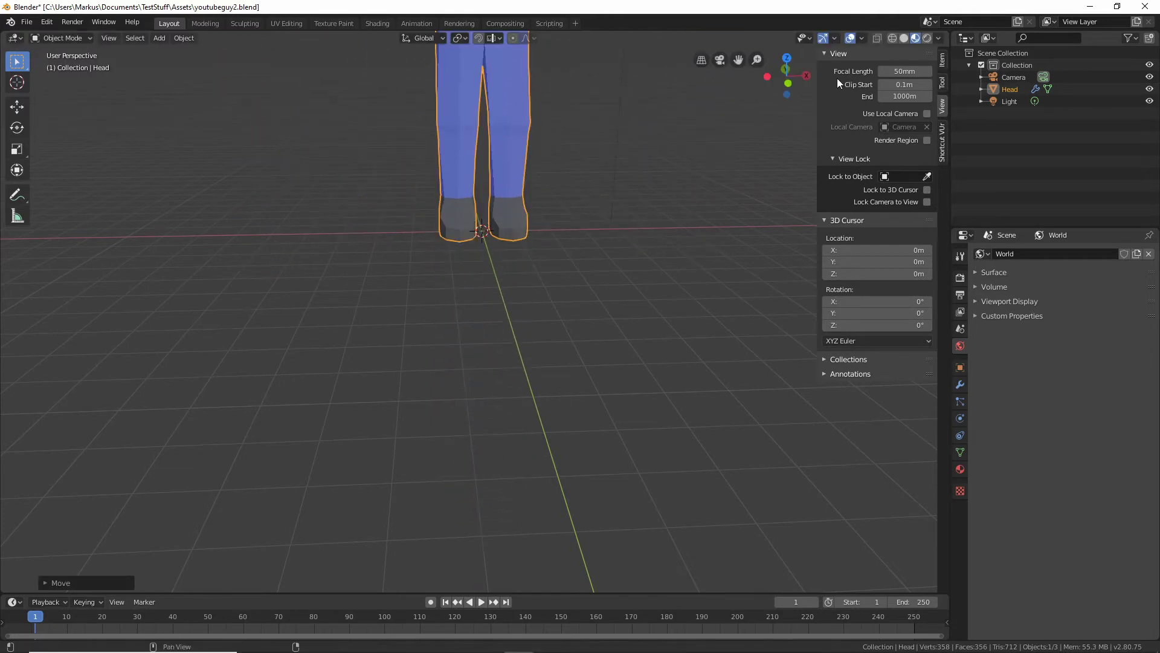
pyautogui.click(789, 84)
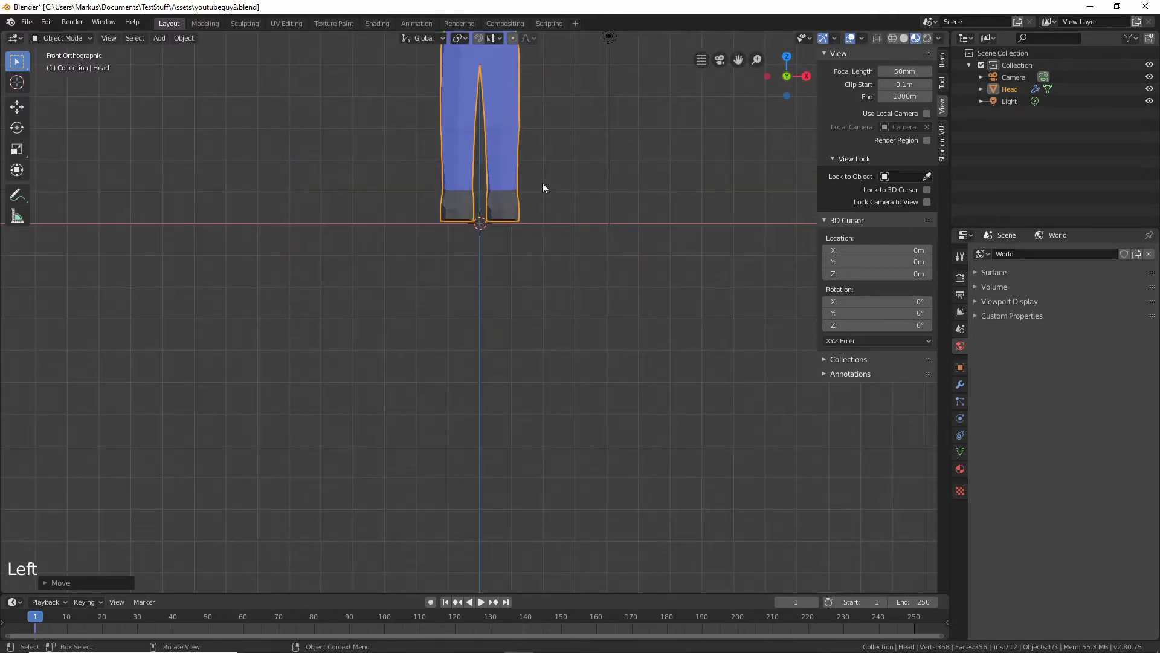
pyautogui.keyDown('shift'); pyautogui.moveTo(545, 186); pyautogui.dragTo(581, 235, button='middle'); pyautogui.keyUp('shift')
pyautogui.scroll(4, 578, 217)
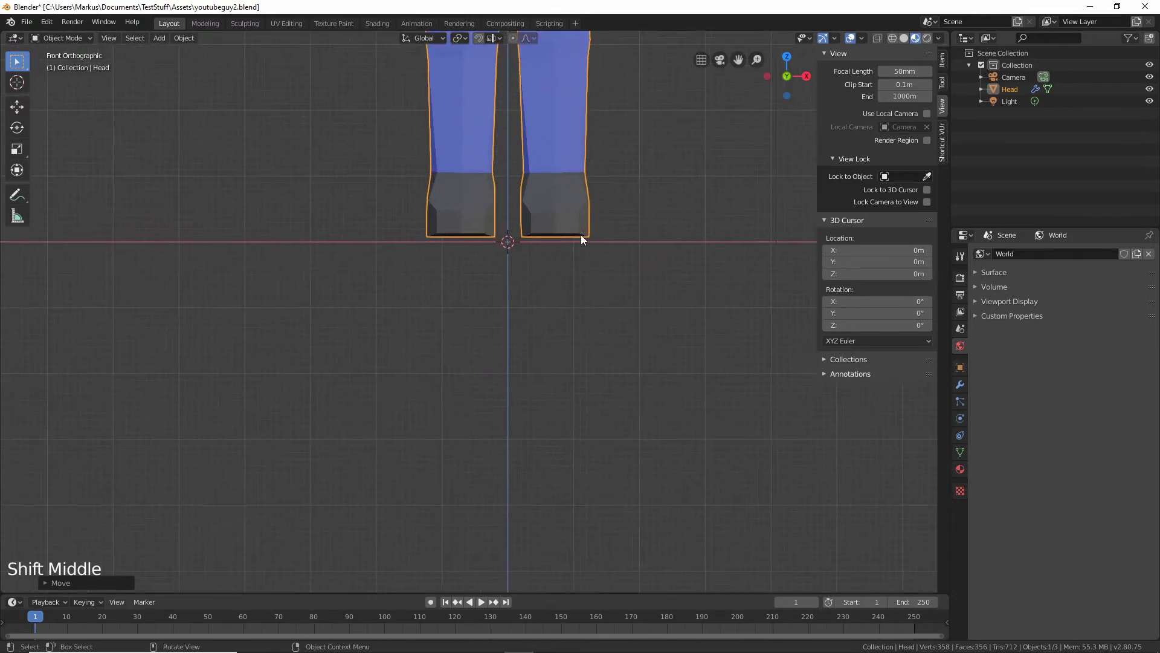
# - Nudge the character so its feet rest exactly on the ground line, then reselect it in perspective
pyautogui.press('g')
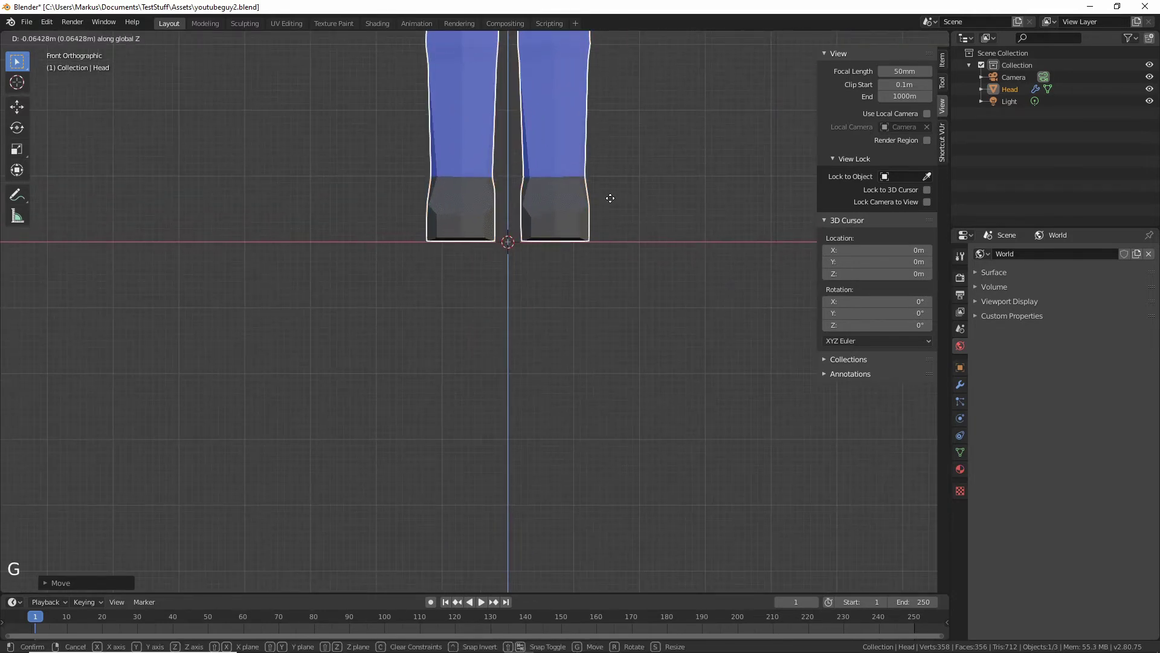
pyautogui.click(617, 211)
pyautogui.click(577, 273)
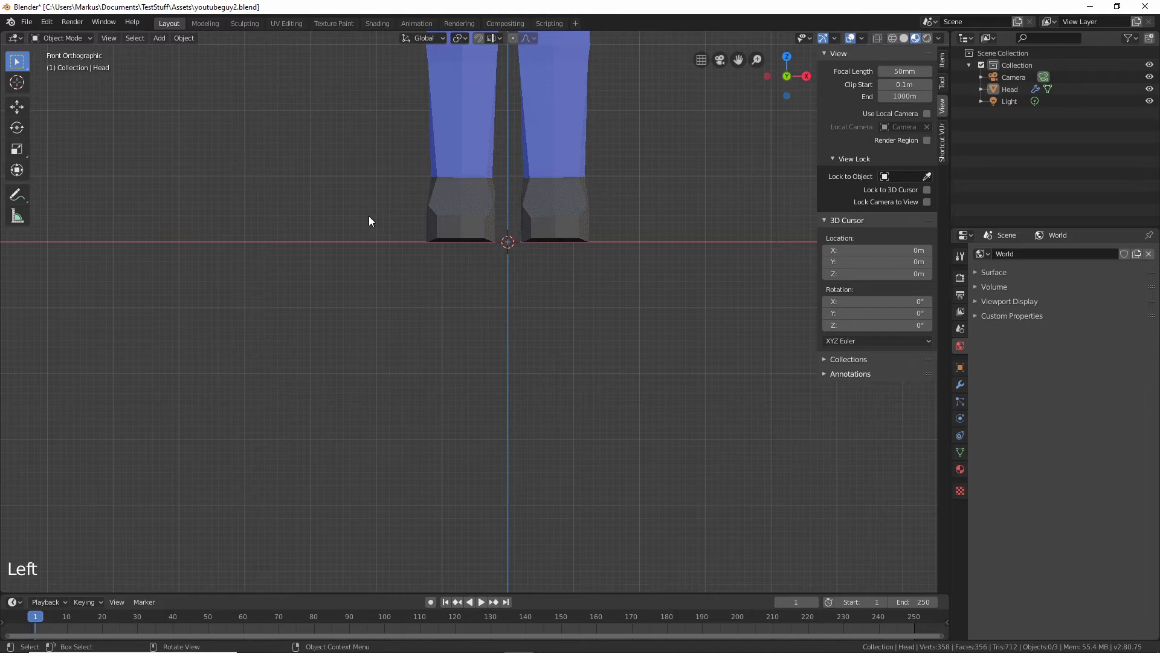
pyautogui.moveTo(370, 221); pyautogui.dragTo(415, 272, button='middle')
pyautogui.scroll(-5, 435, 241)
pyautogui.click(497, 214)
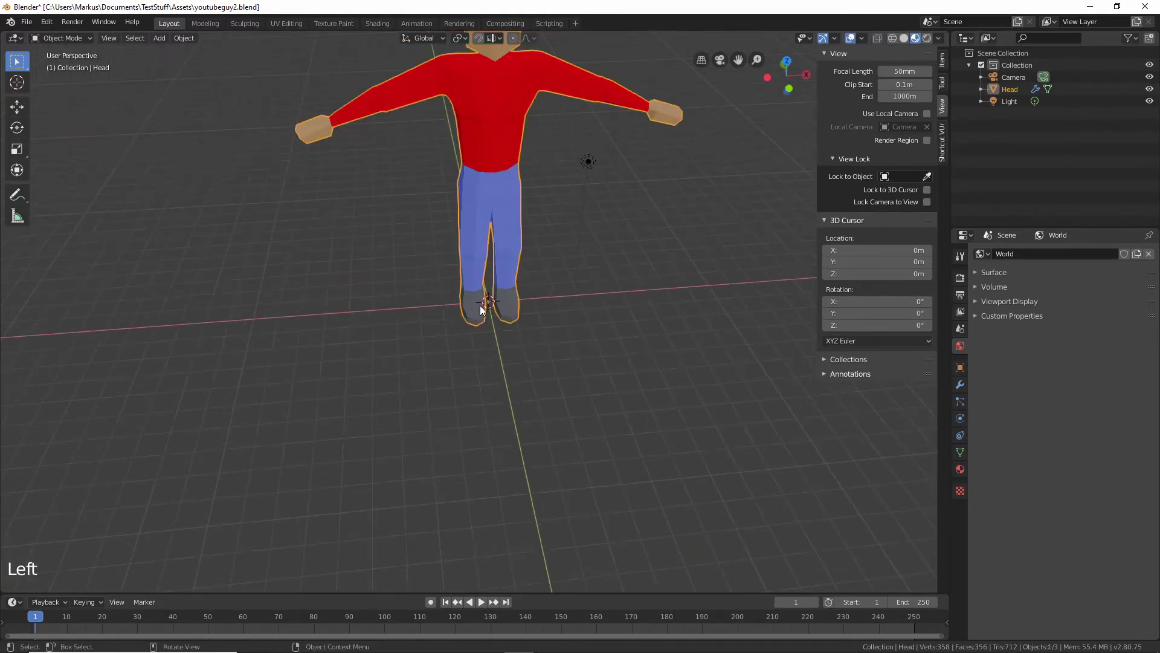
# - Scale the character down, then cancel a second resize to keep that smaller size
pyautogui.press('s')
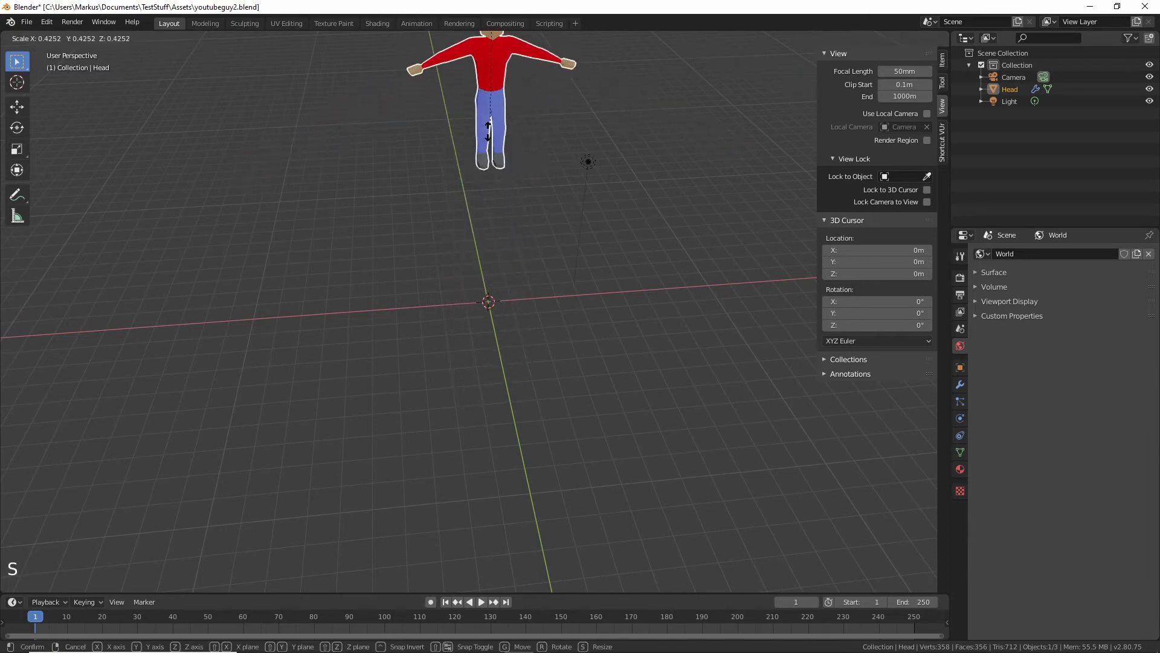
pyautogui.click(512, 162)
pyautogui.moveTo(512, 162); pyautogui.dragTo(601, 254, button='middle')
pyautogui.scroll(-2, 555, 229)
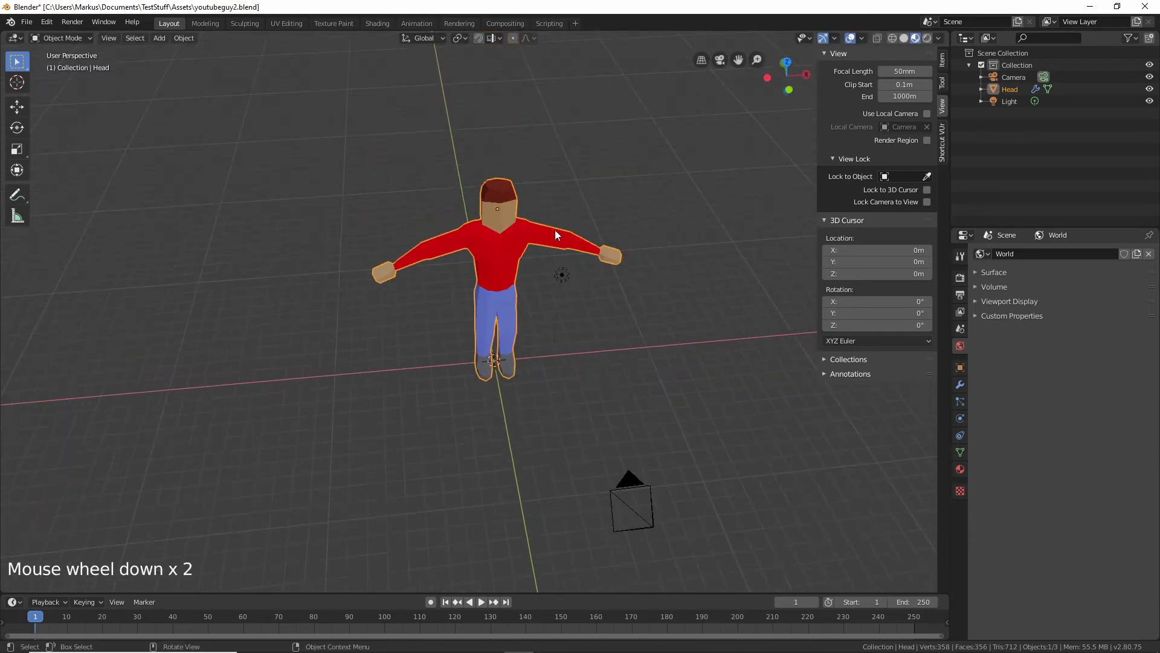
pyautogui.press('s')
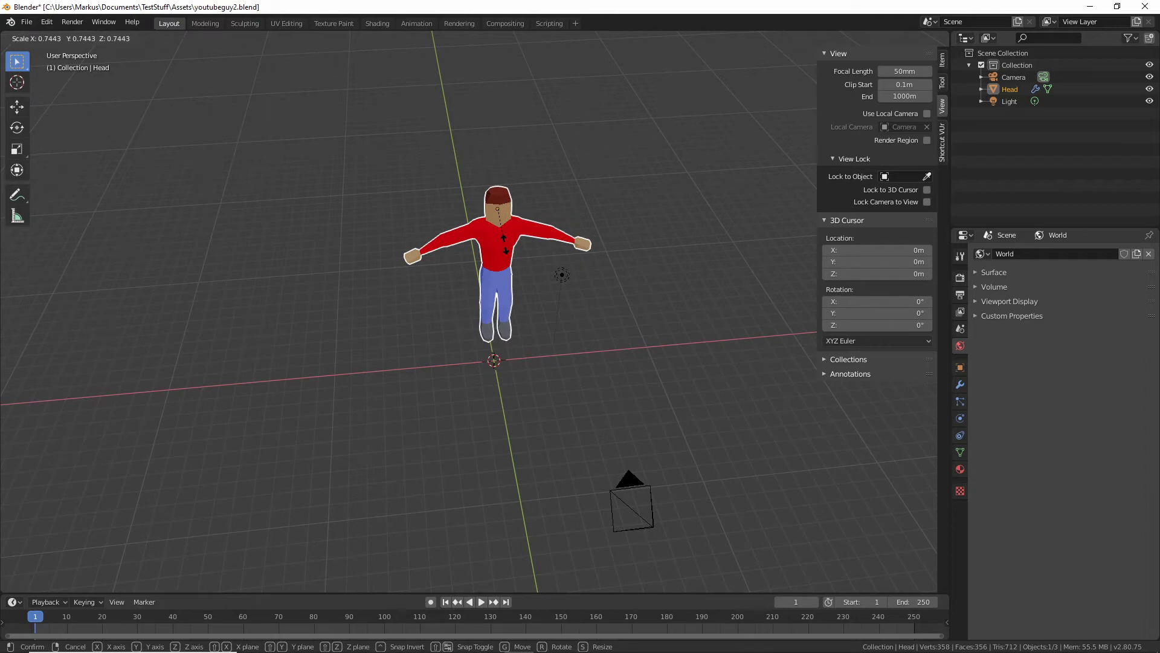
pyautogui.rightClick(505, 244)
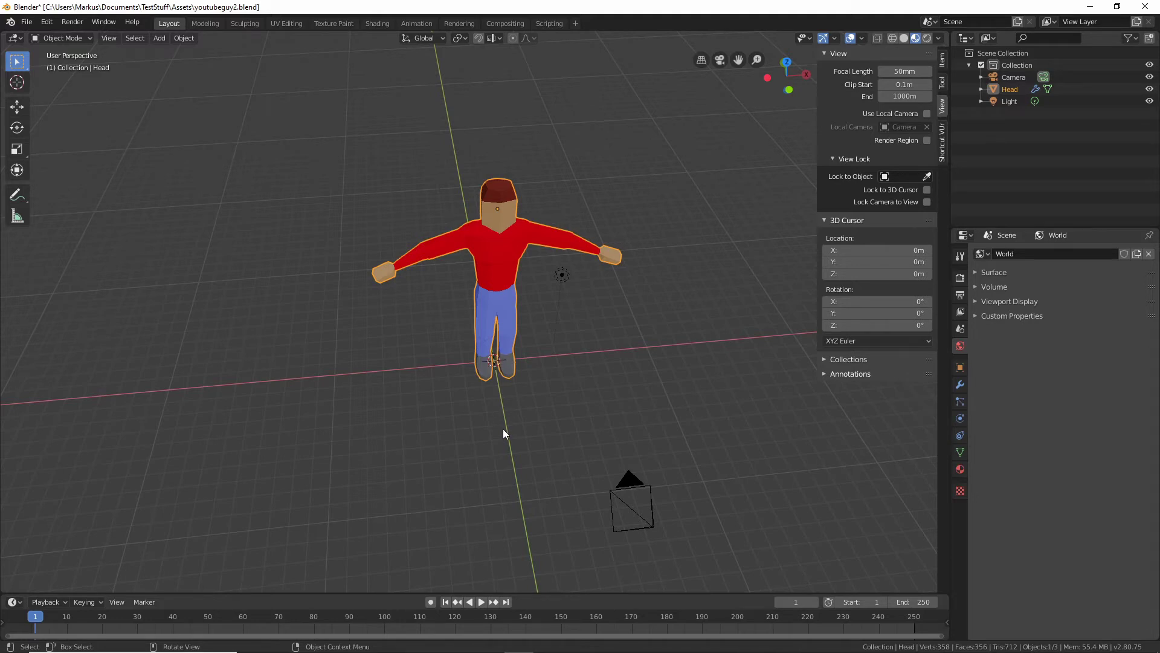
pyautogui.scroll(4, 499, 386)
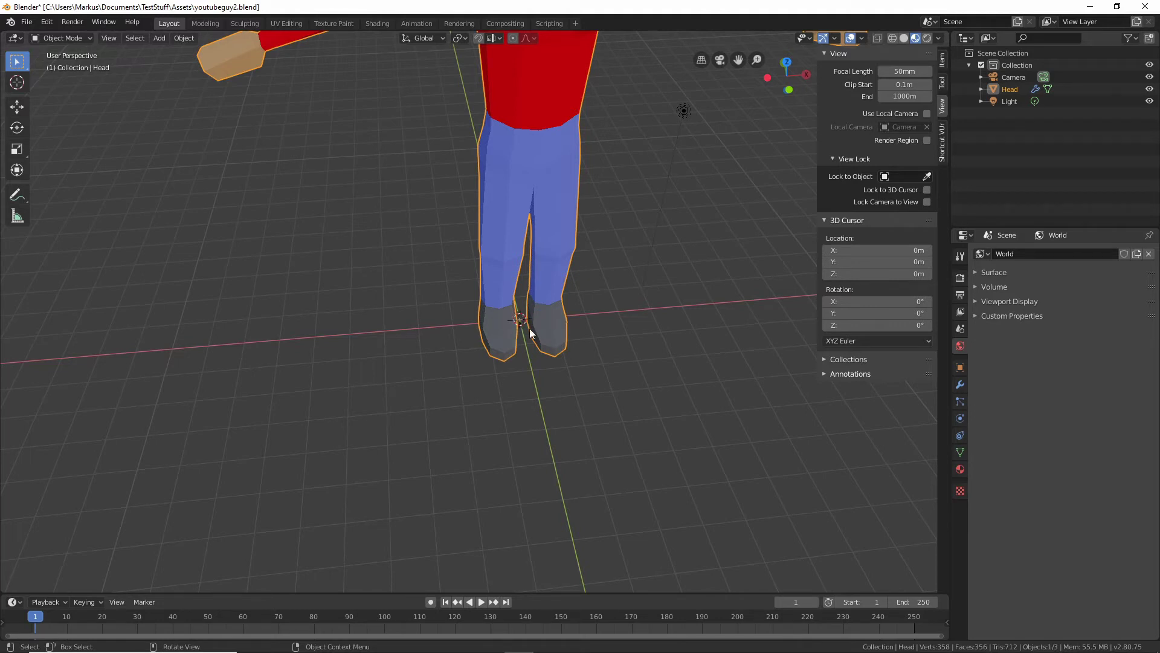
# - Search 'origin' and apply Origin to 3D Cursor to the character
pyautogui.press('space')
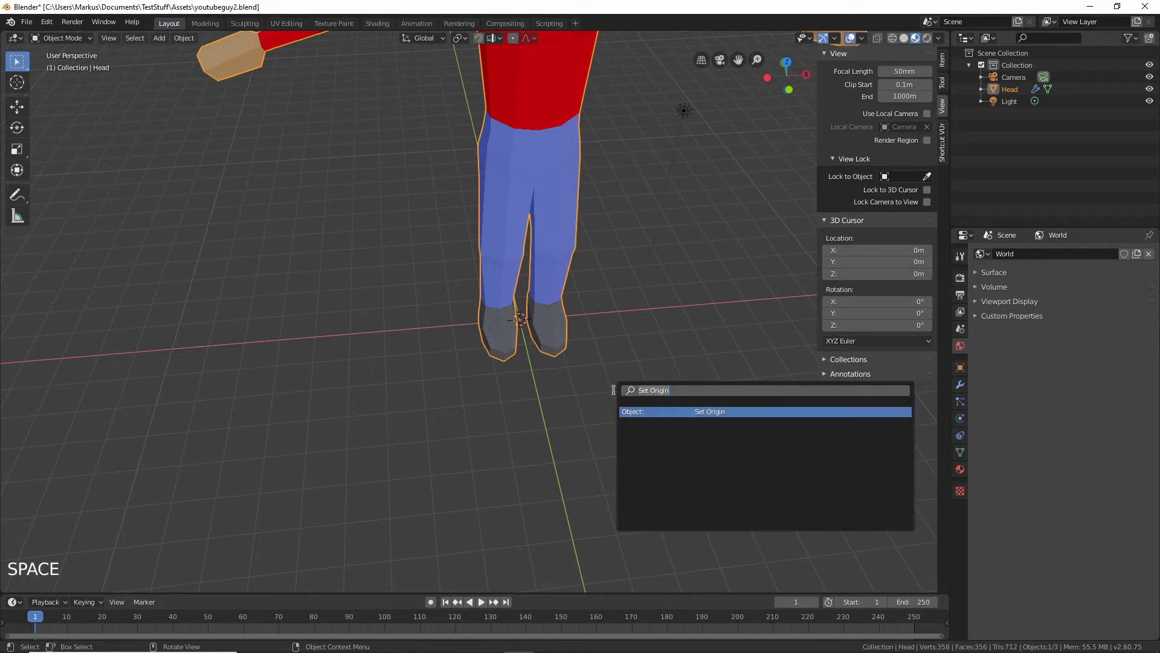
pyautogui.click(683, 390)
pyautogui.press('Left')
pyautogui.press('Left')
pyautogui.write('origin')
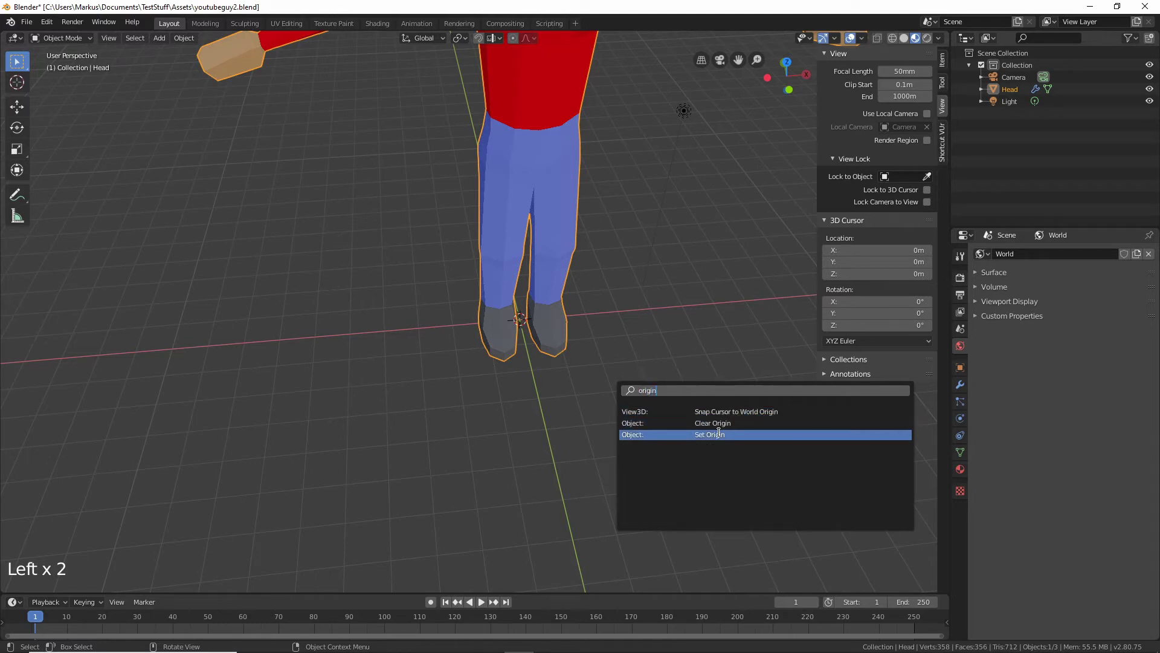
pyautogui.click(729, 435)
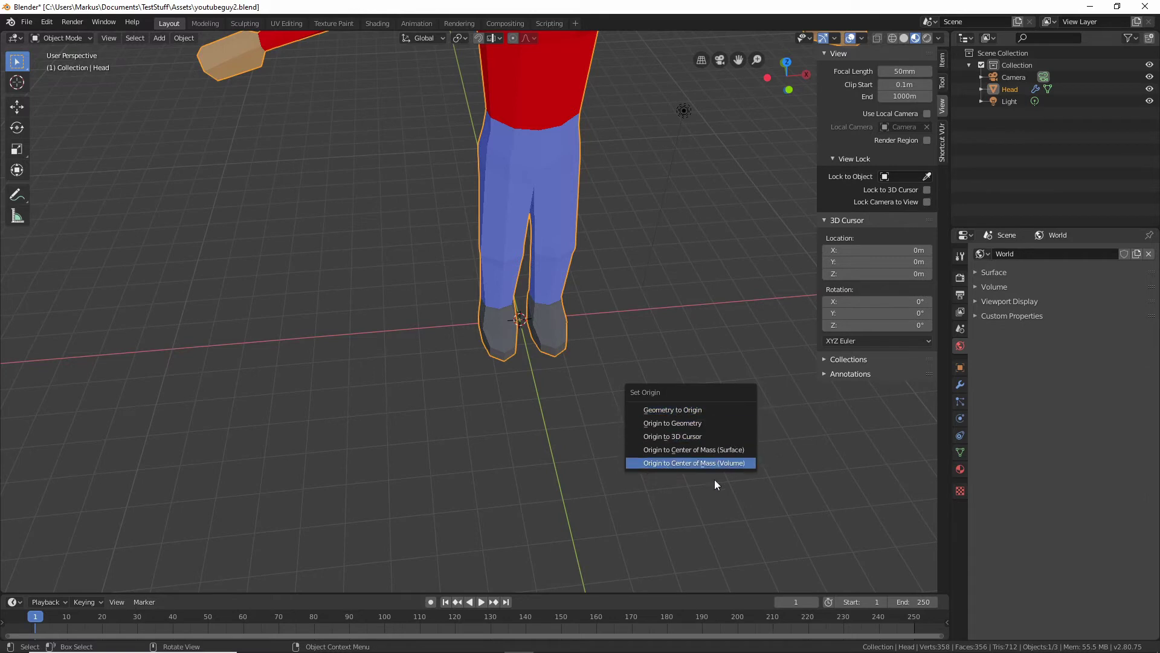
pyautogui.click(728, 437)
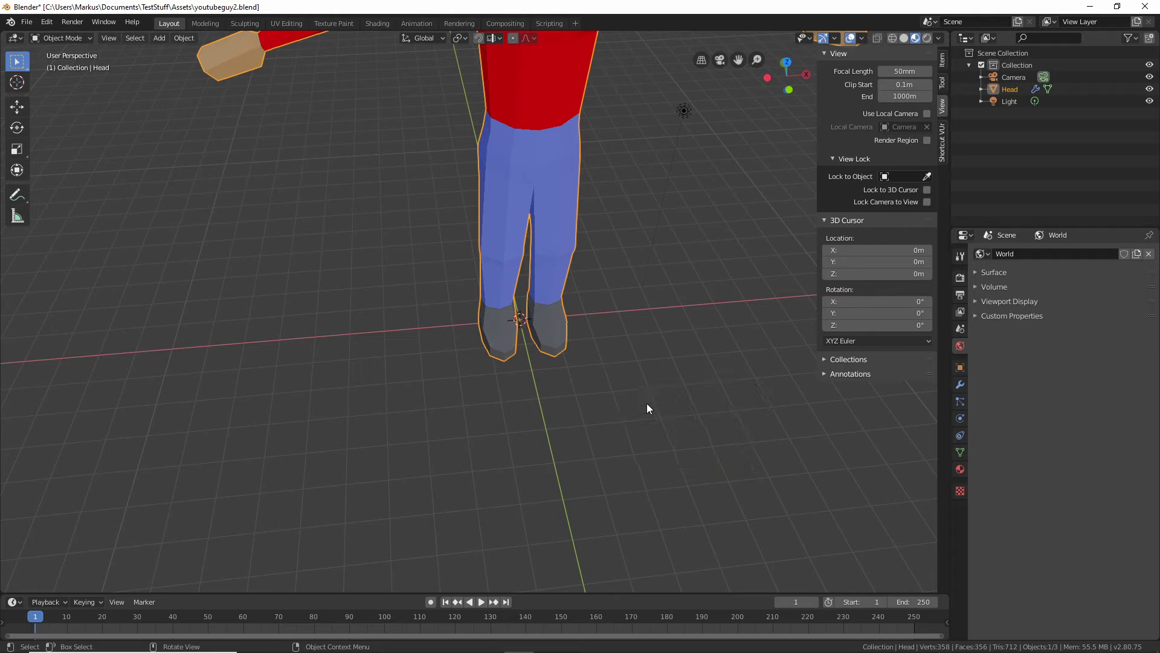
pyautogui.press('space')
pyautogui.click(727, 429)
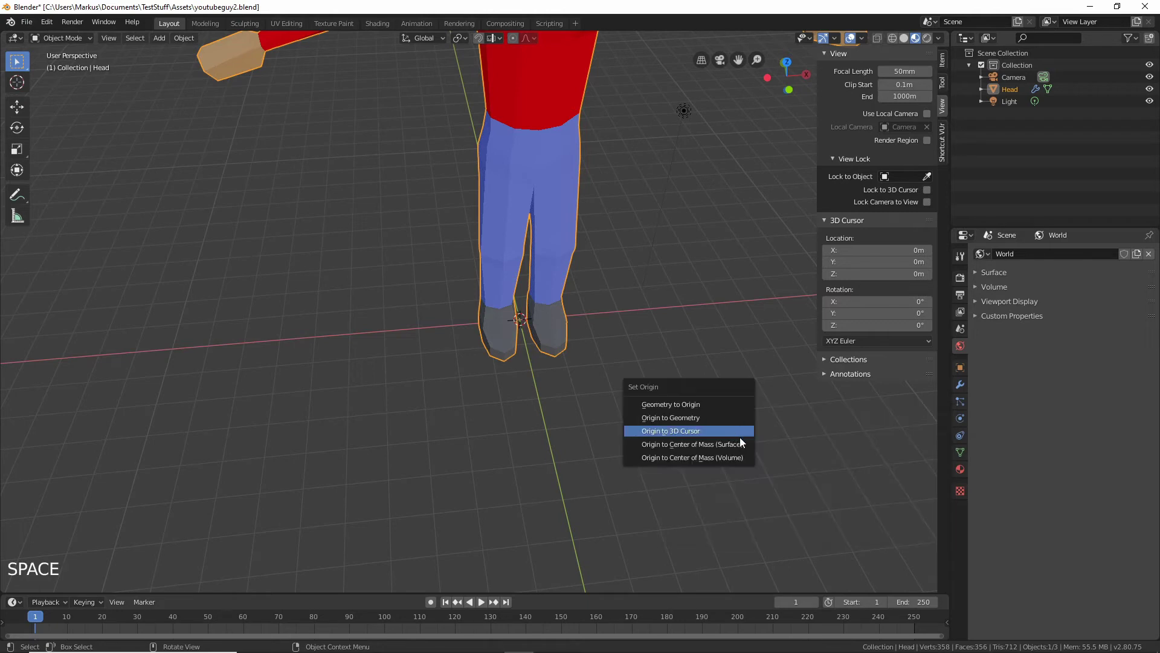
pyautogui.click(673, 430)
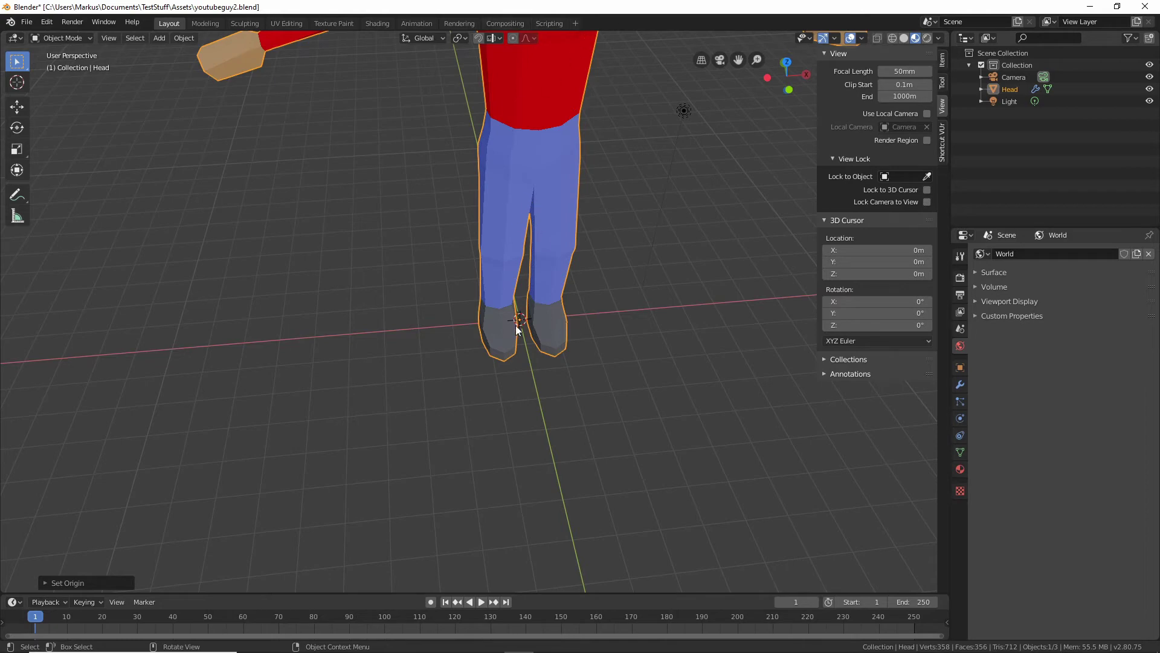
# - Cancel a trial resize of the character, keeping its size, and select the camera
pyautogui.moveTo(527, 328); pyautogui.dragTo(551, 321, button='middle')
pyautogui.scroll(-3, 551, 321)
pyautogui.press('s')
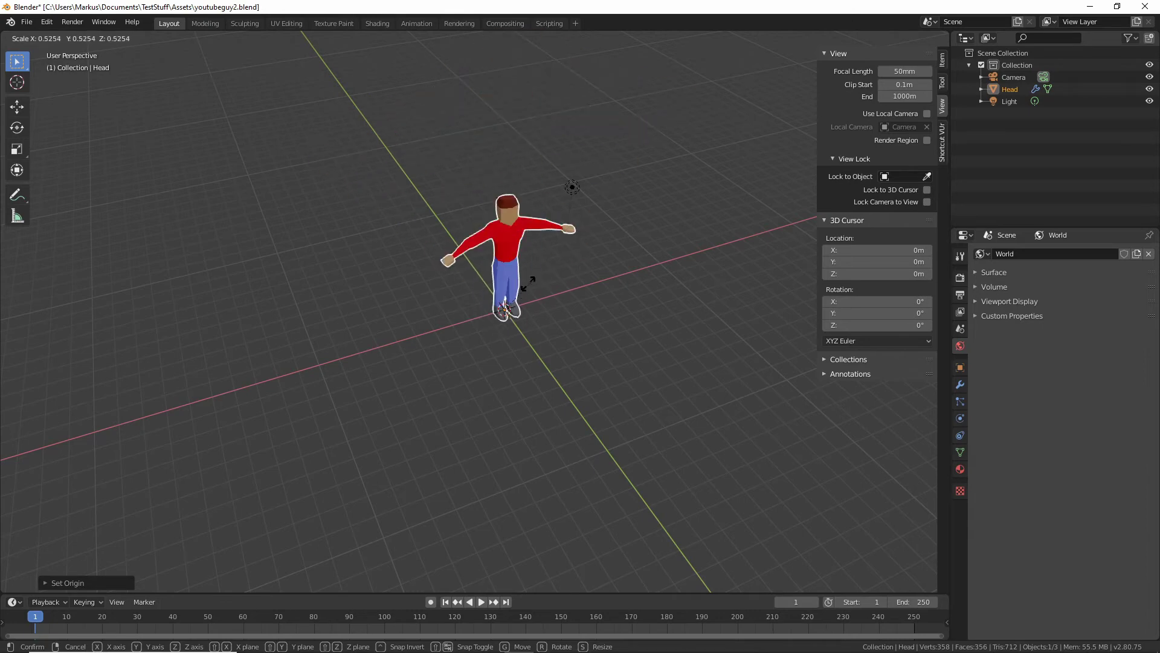
pyautogui.press('Escape')
pyautogui.moveTo(650, 243); pyautogui.dragTo(610, 256, button='middle')
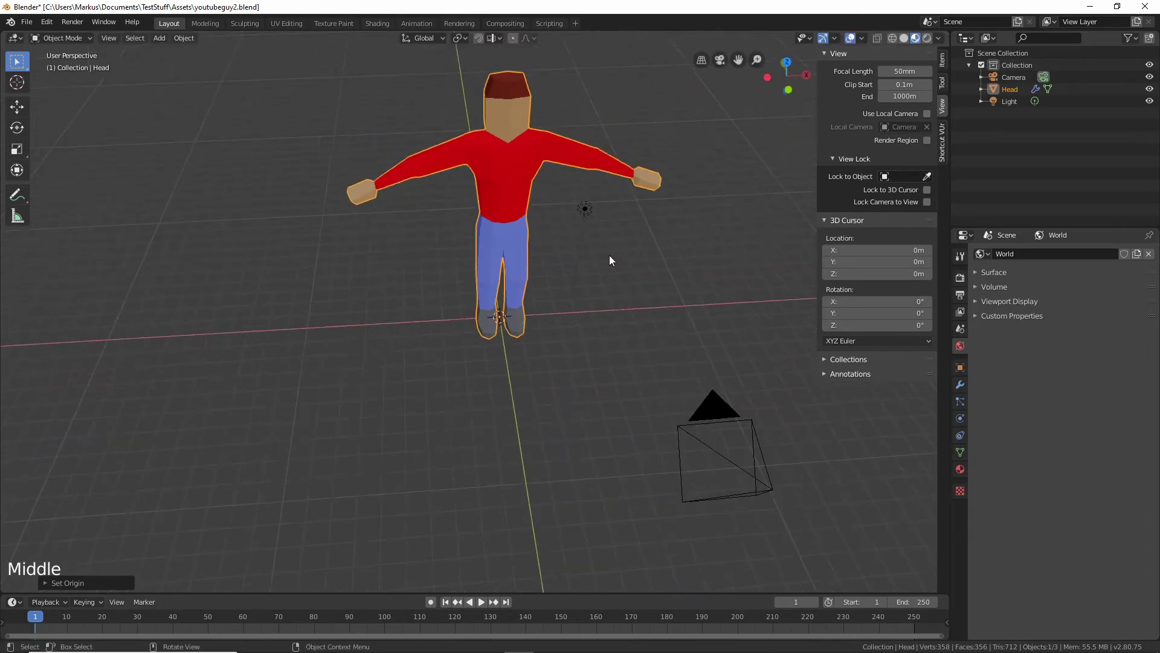
pyautogui.click(706, 442)
# - With Lock Camera to View on, pan and tilt the camera until the whole character is centred
pyautogui.press('KP_0')
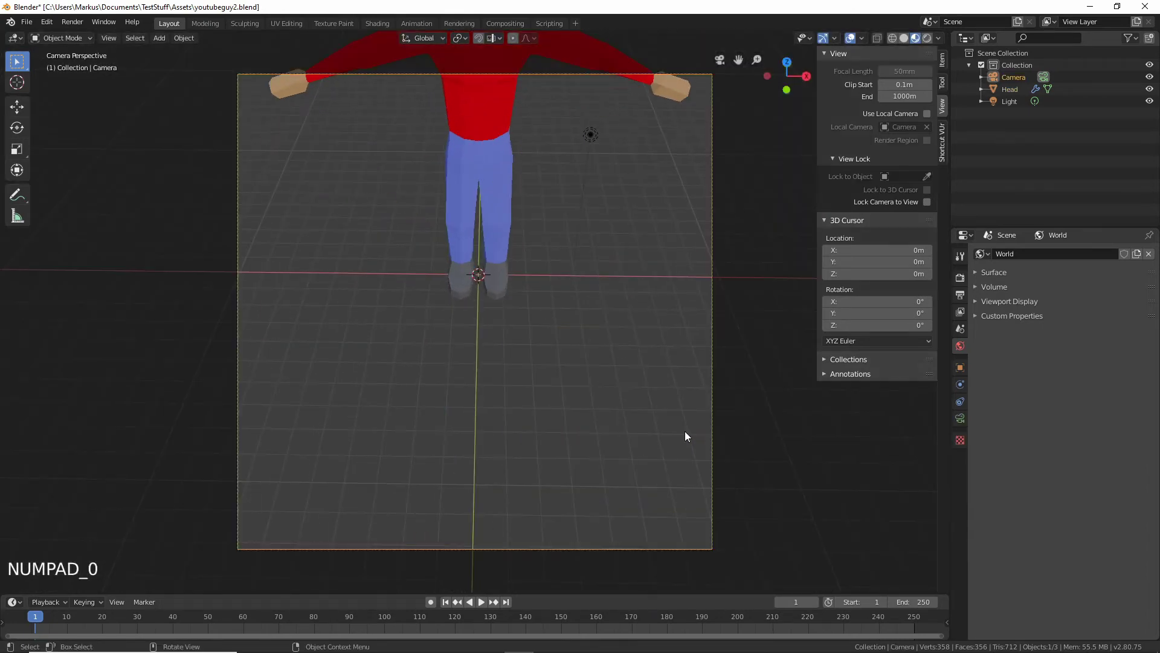
pyautogui.click(927, 201)
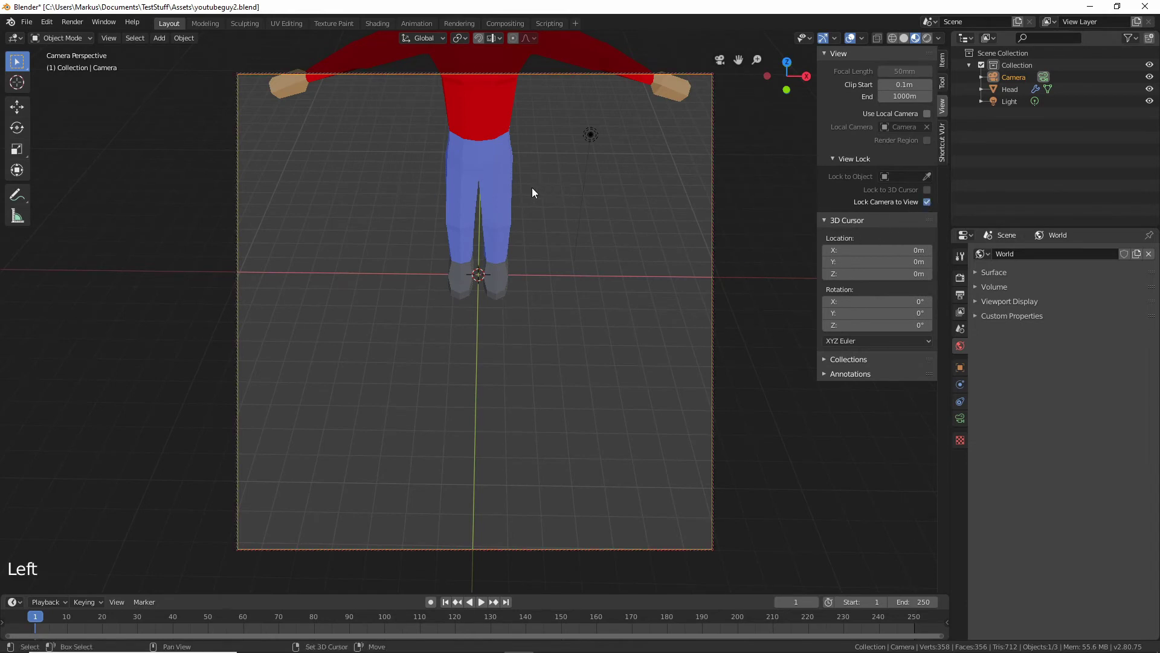
pyautogui.keyDown('shift'); pyautogui.moveTo(531, 189); pyautogui.dragTo(549, 296, button='middle'); pyautogui.keyUp('shift')
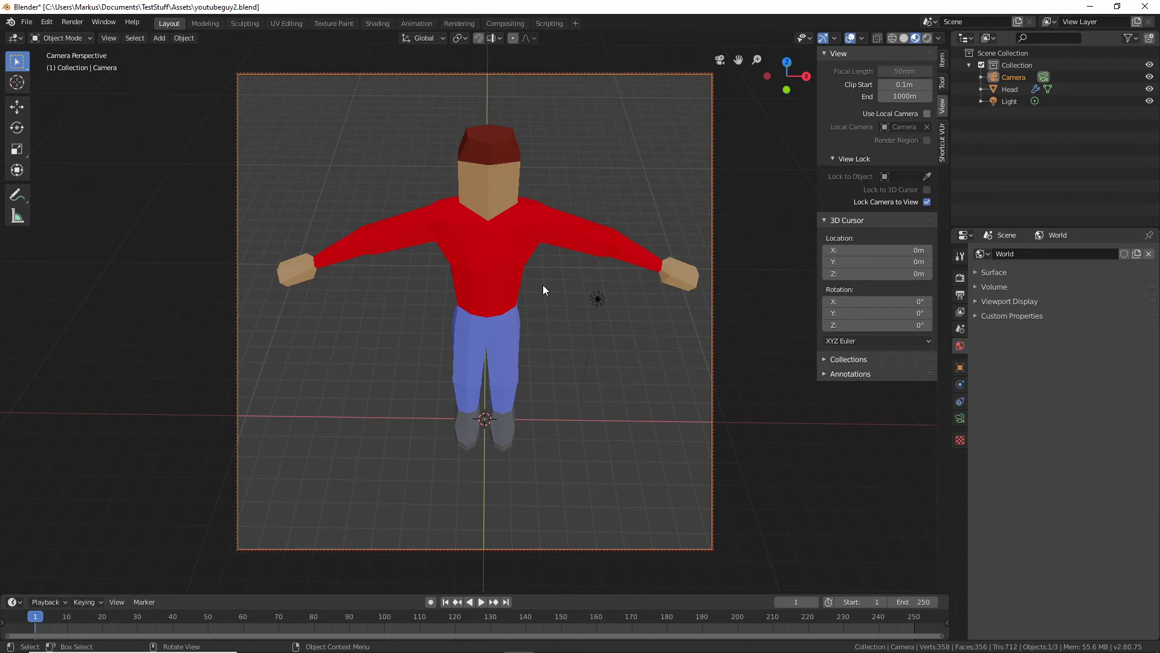
pyautogui.moveTo(542, 300); pyautogui.dragTo(596, 331, button='middle')
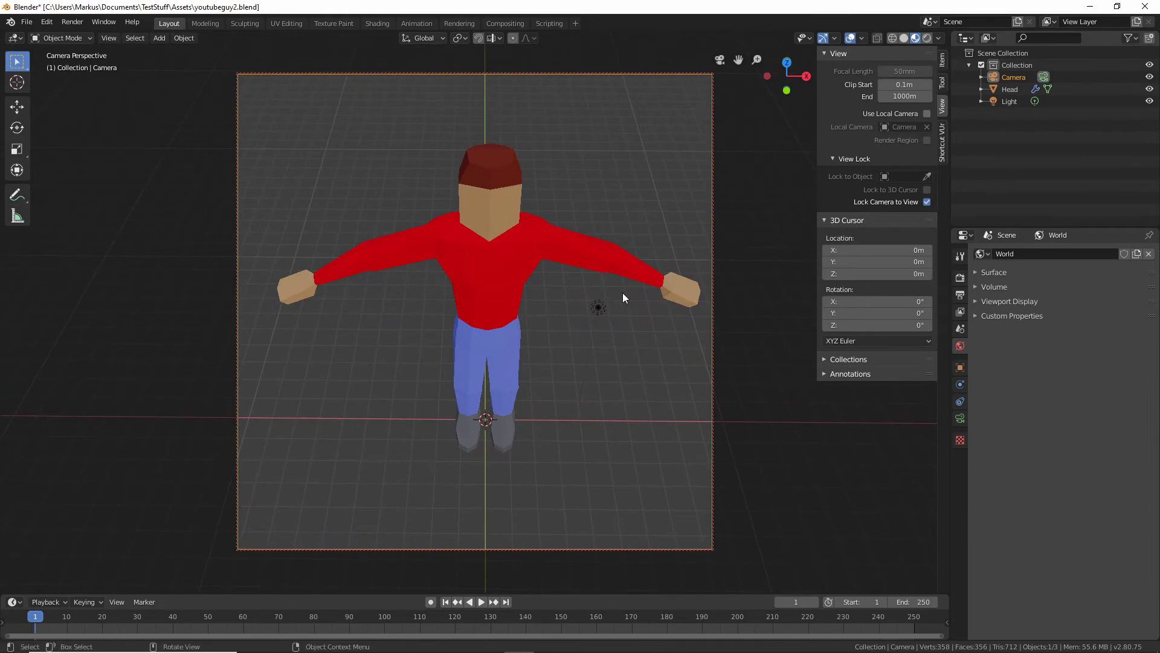
# - Set the camera's Z and Y rotation to 0° in the Item tab
pyautogui.click(944, 57)
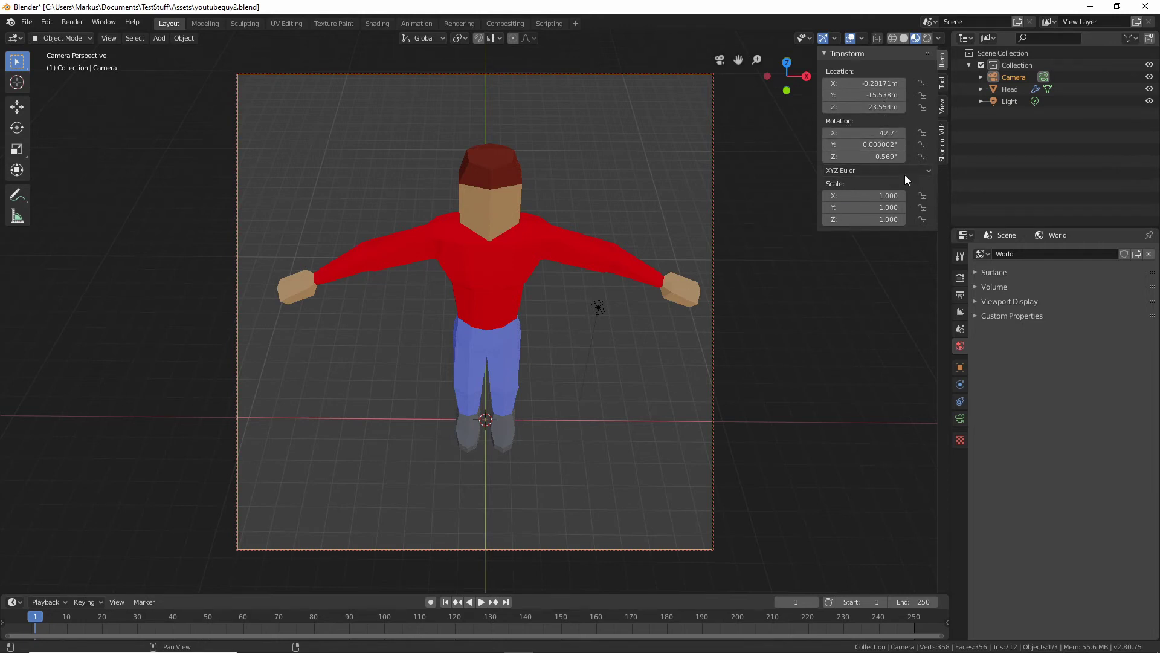
pyautogui.click(890, 157)
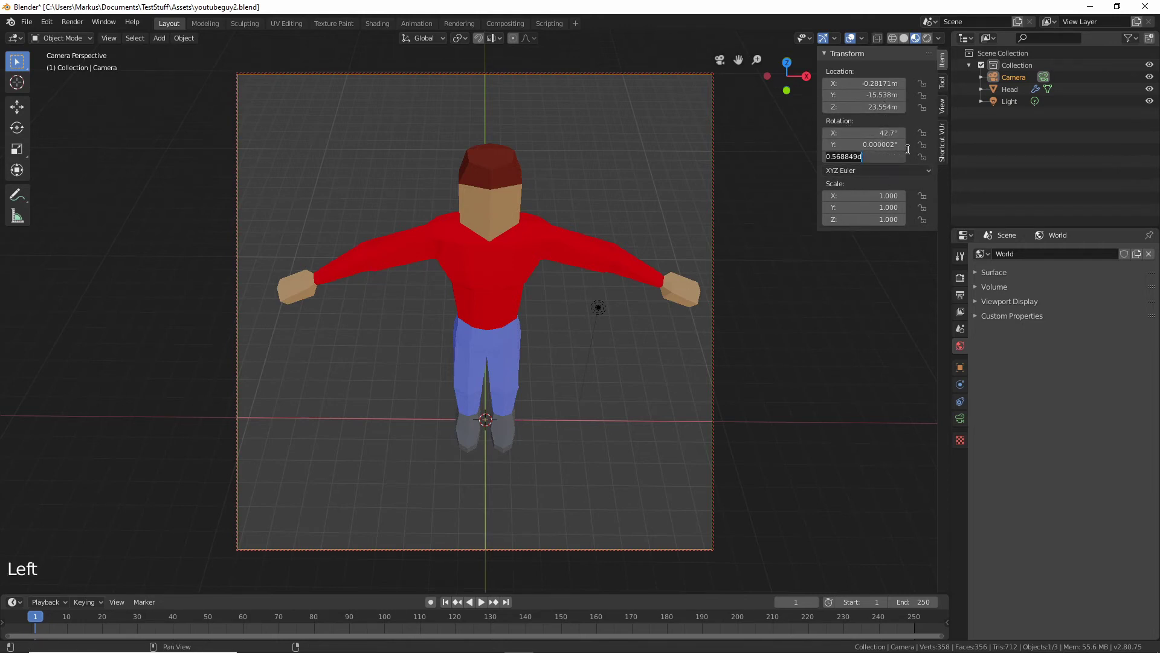
pyautogui.hotkey('ctrl', 'a')
pyautogui.write('0')
pyautogui.press('Return')
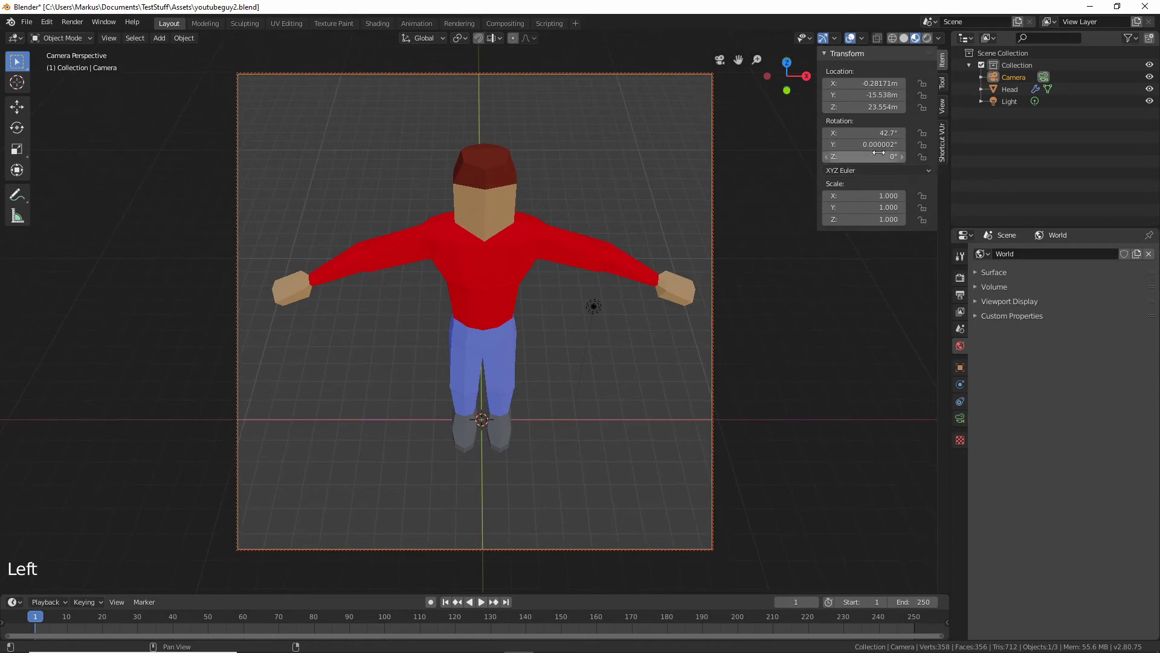
pyautogui.click(882, 144)
pyautogui.write('0')
pyautogui.press('Return')
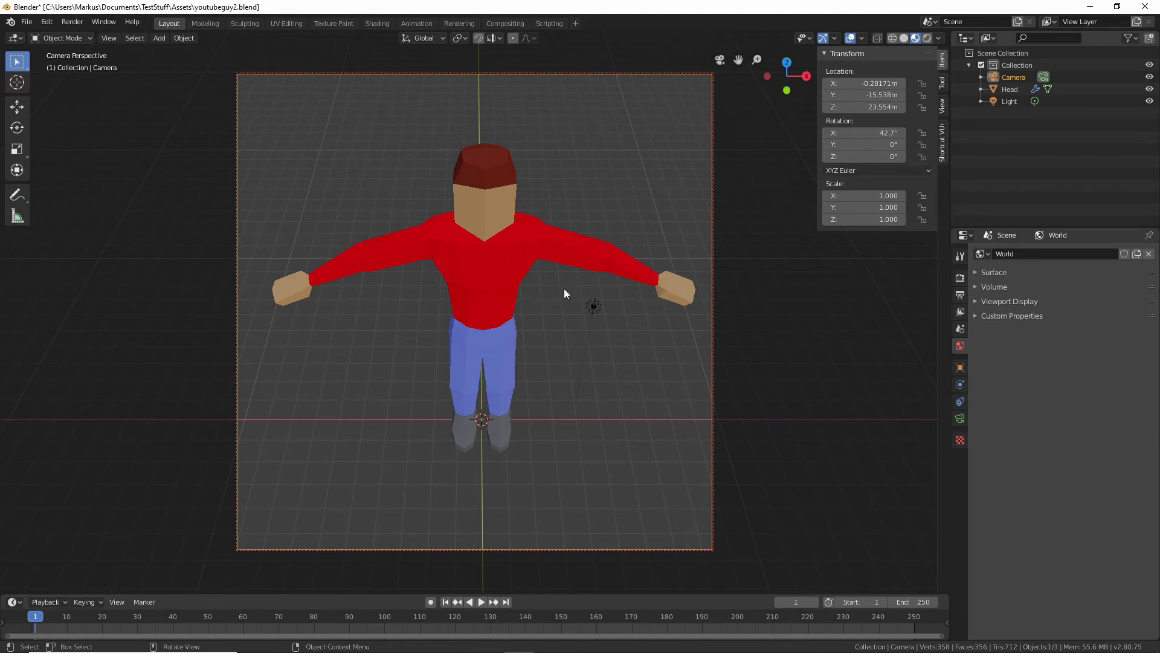
# - Tilt the camera to 43.8° on X and check a test render
pyautogui.moveTo(870, 133)
pyautogui.mouseDown()
pyautogui.moveTo(837, 132)
pyautogui.moveTo(874, 132)
pyautogui.mouseUp()
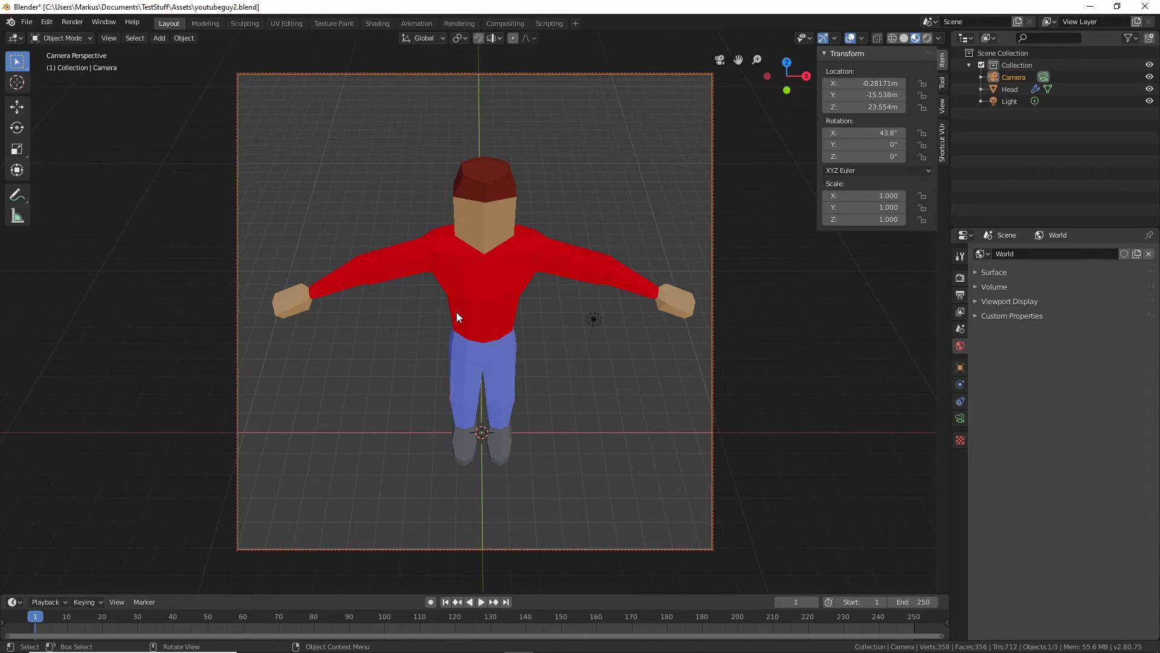
pyautogui.press('F12')
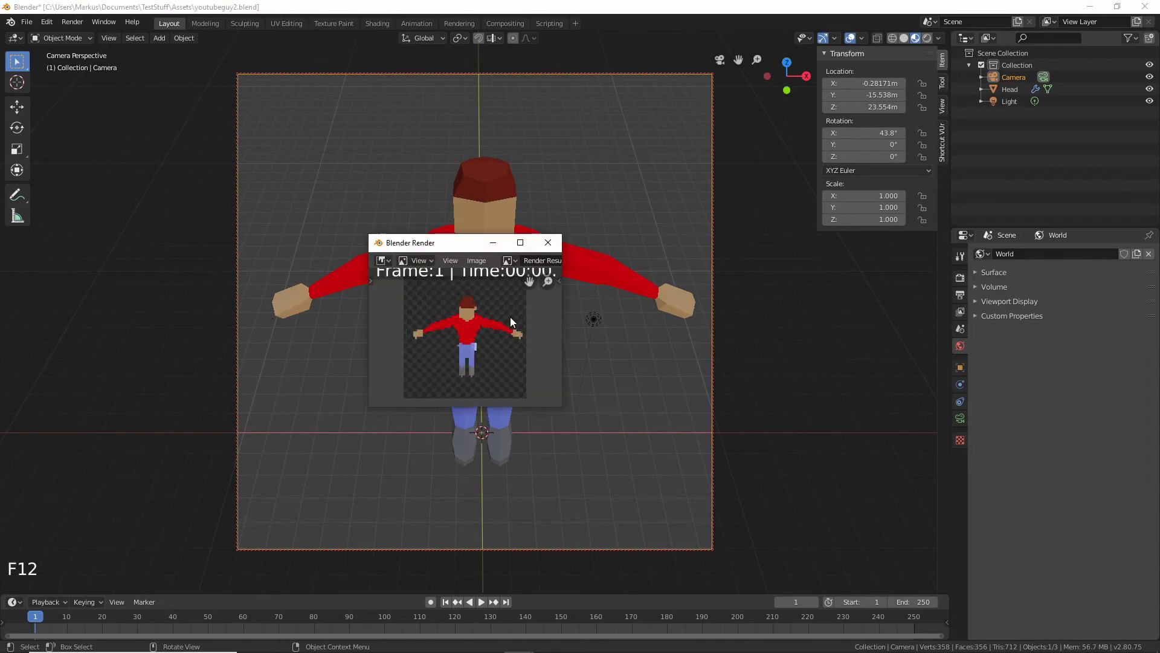
pyautogui.click(548, 245)
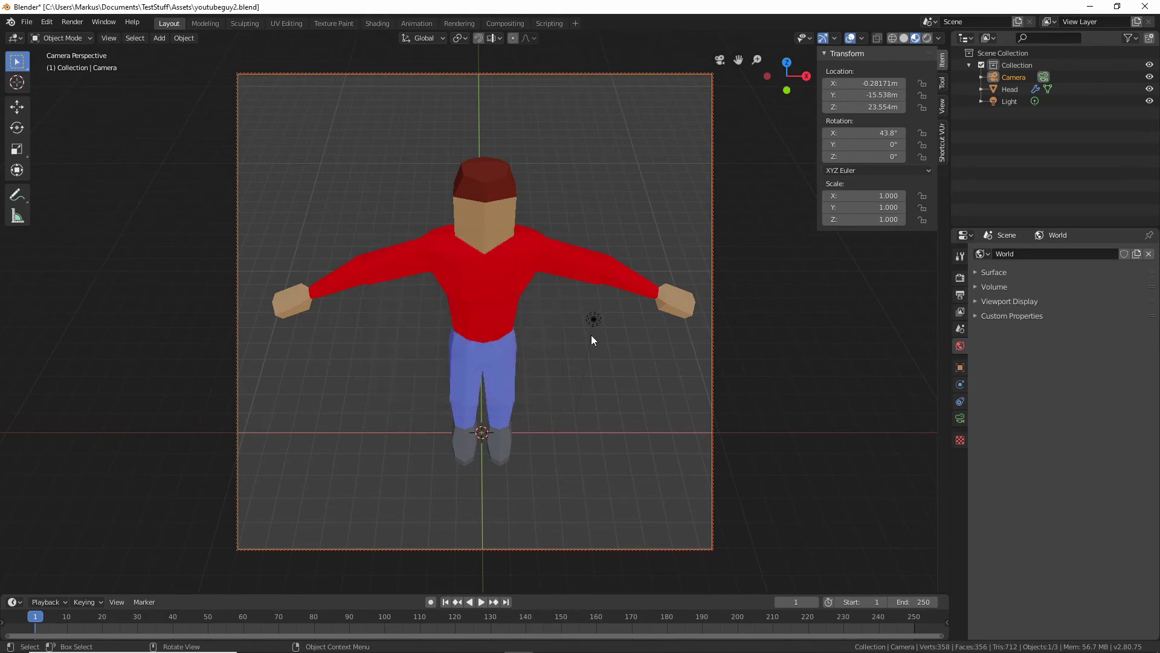
# - Turn off Lock Camera to View, orbit out of camera view, and select the light
pyautogui.click(942, 106)
pyautogui.click(927, 202)
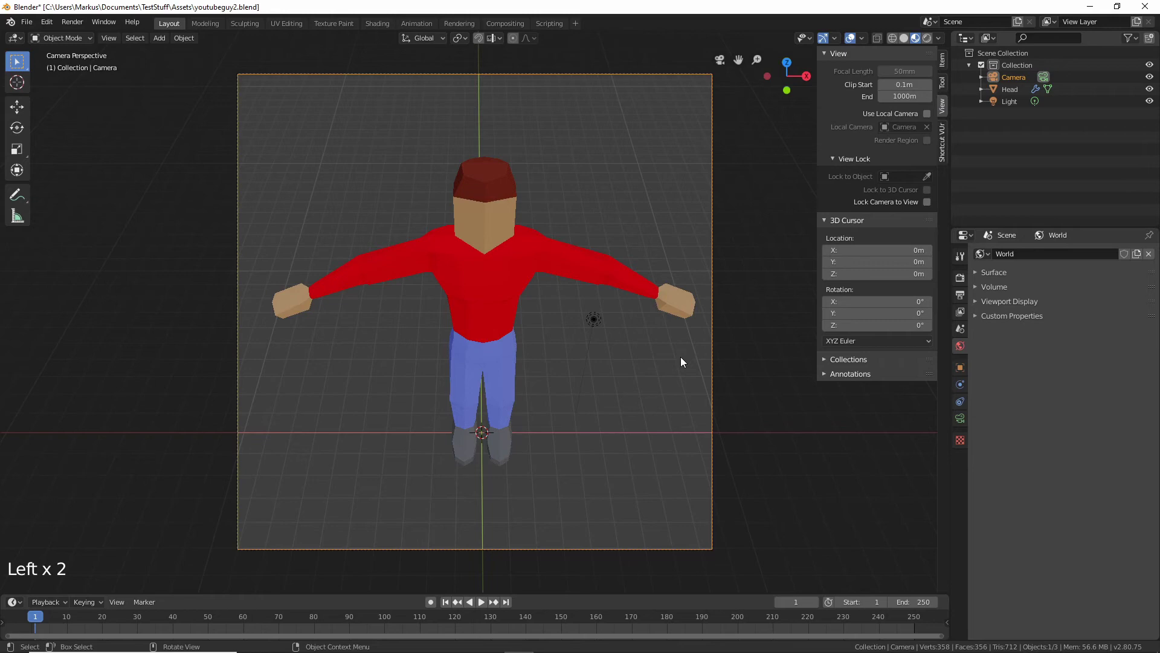
pyautogui.moveTo(680, 357); pyautogui.dragTo(579, 343, button='middle')
pyautogui.click(477, 335)
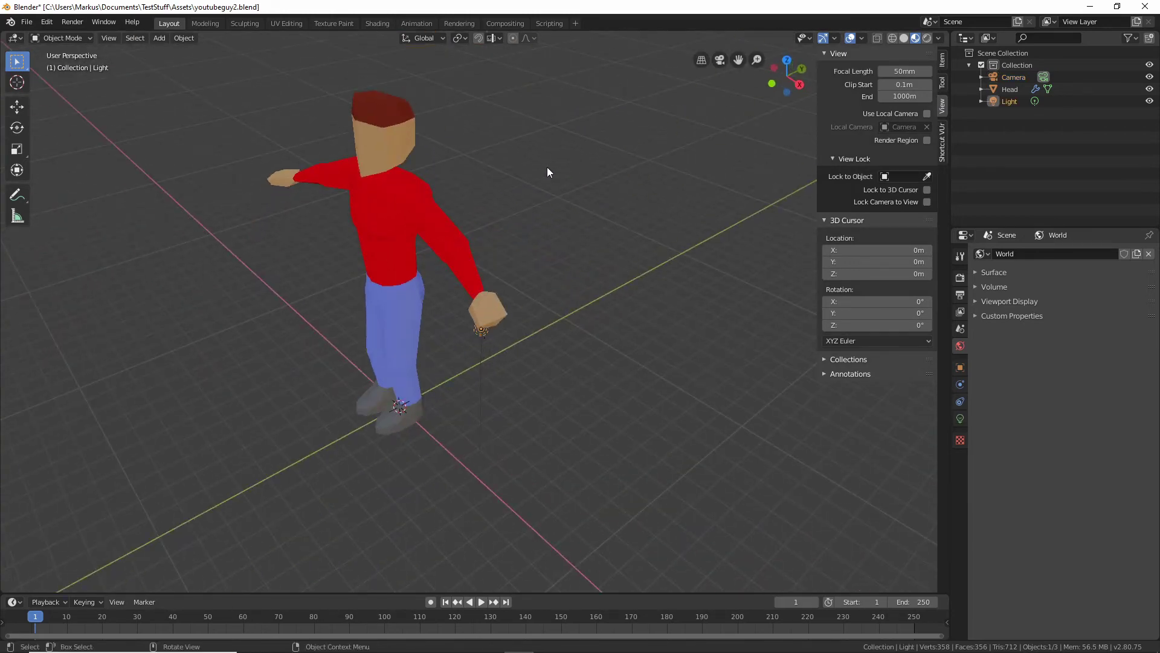
pyautogui.press('g')
pyautogui.rightClick(400, 174)
# - Change the light's type from Point to Sun in its Object Data properties
pyautogui.moveTo(512, 269); pyautogui.dragTo(676, 225, button='middle')
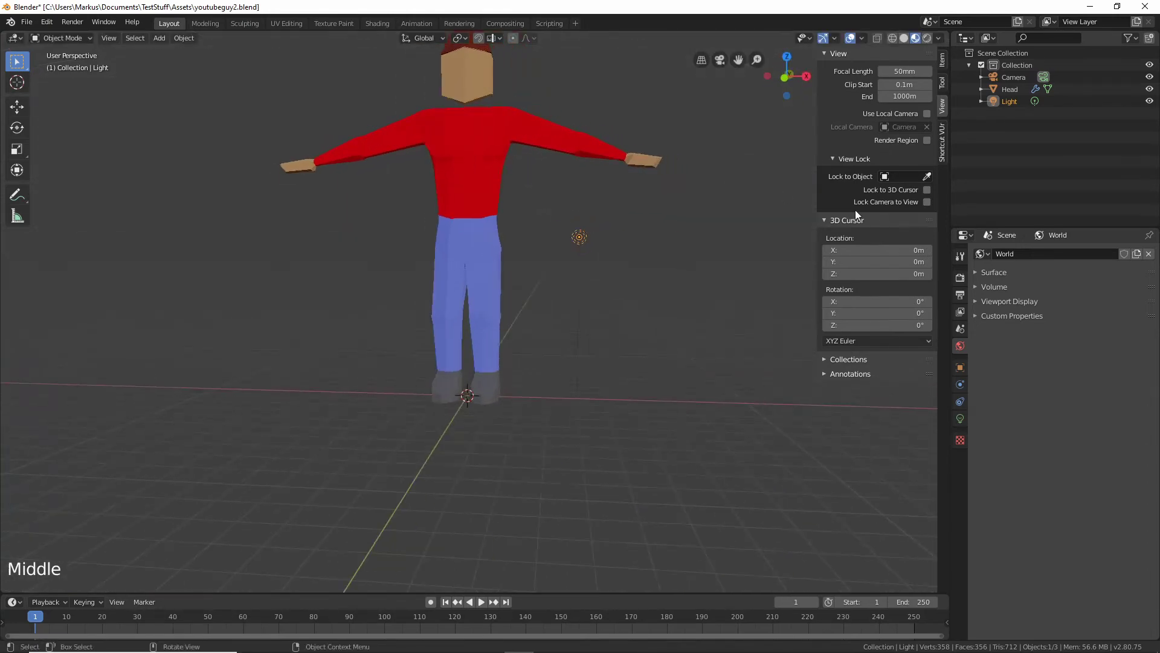
pyautogui.click(960, 417)
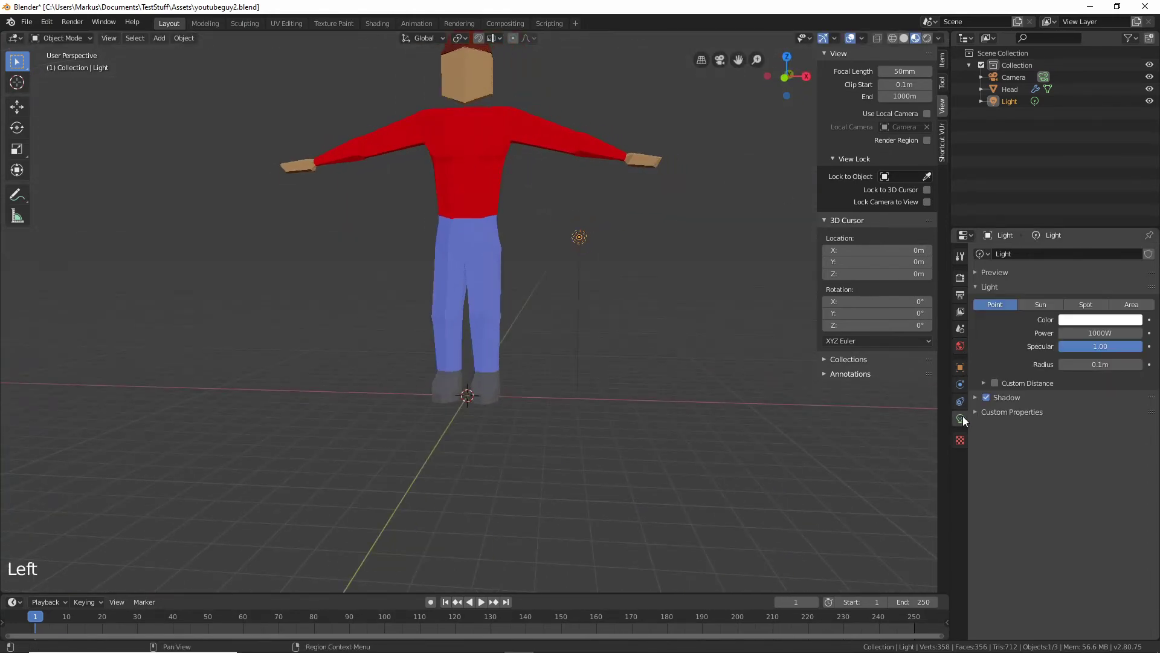
pyautogui.click(1034, 297)
pyautogui.click(1036, 304)
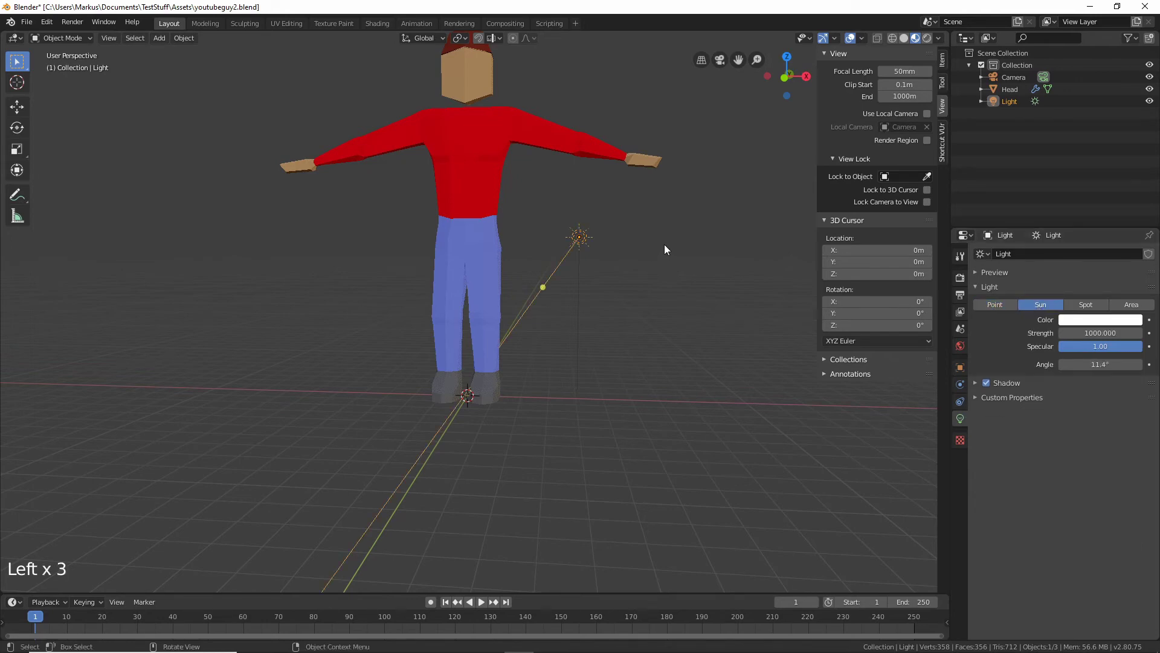
# - Rotate the sun lamp and raise it high above the character along Z
pyautogui.moveTo(664, 249); pyautogui.dragTo(371, 225, button='middle')
pyautogui.press('g')
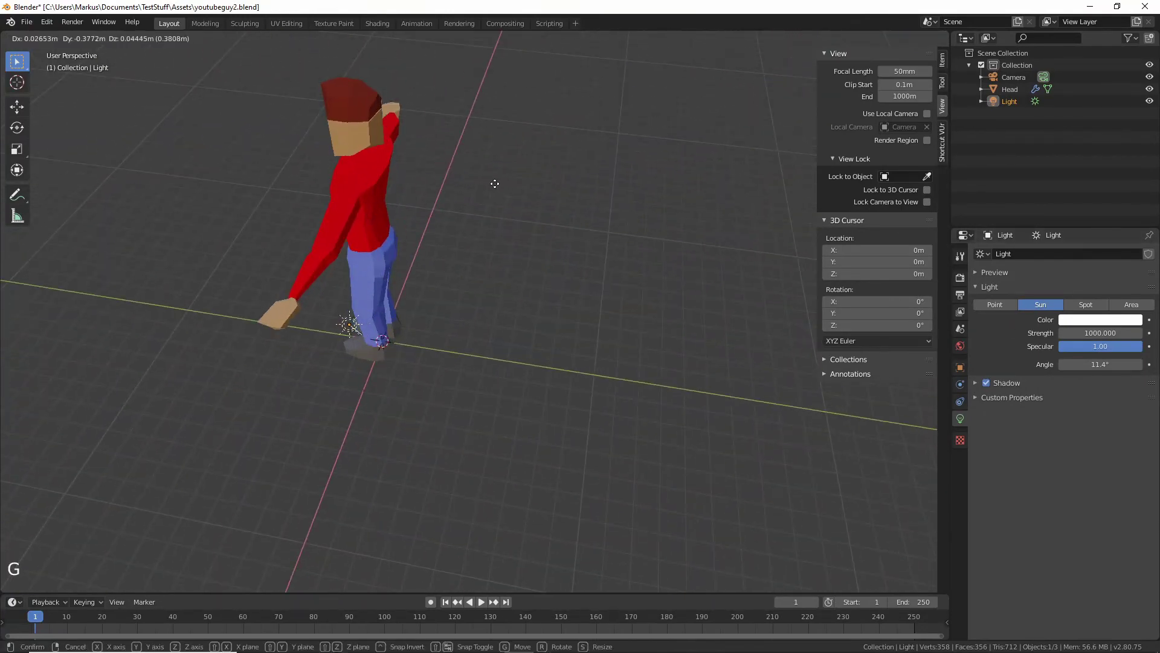
pyautogui.press('r')
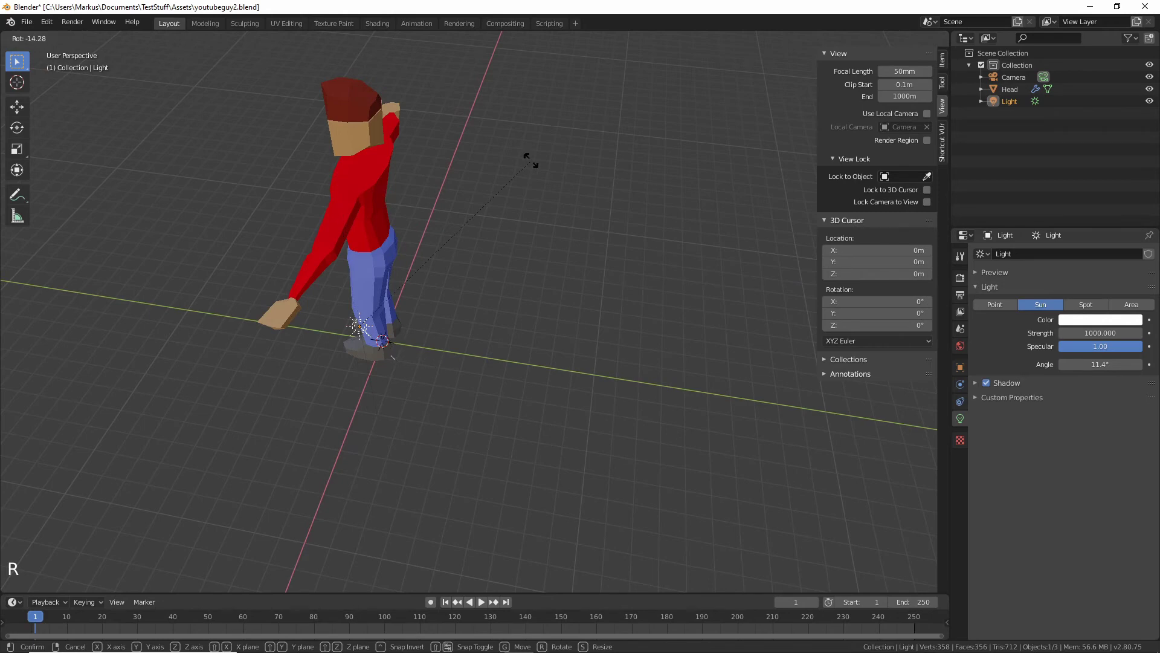
pyautogui.click(547, 185)
pyautogui.press('g')
pyautogui.press('z')
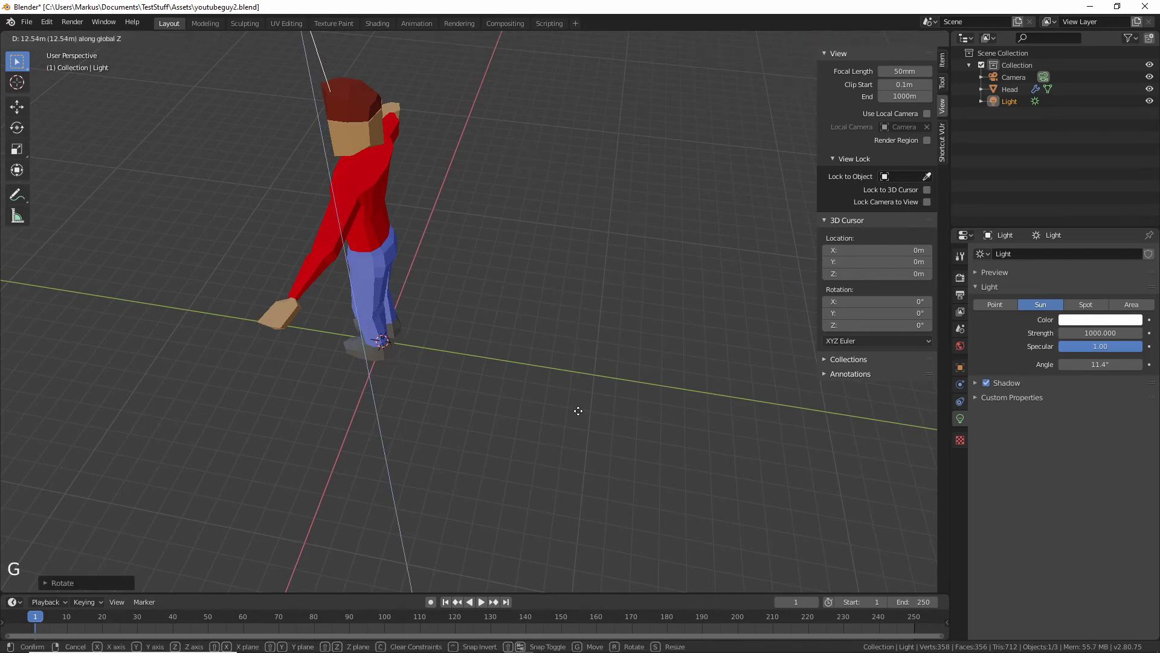
pyautogui.click(578, 410)
# - Reselect the sun and rotate it to aim roughly straight down at the character
pyautogui.keyDown('shift'); pyautogui.moveTo(476, 388); pyautogui.dragTo(635, 474, button='middle'); pyautogui.keyUp('shift')
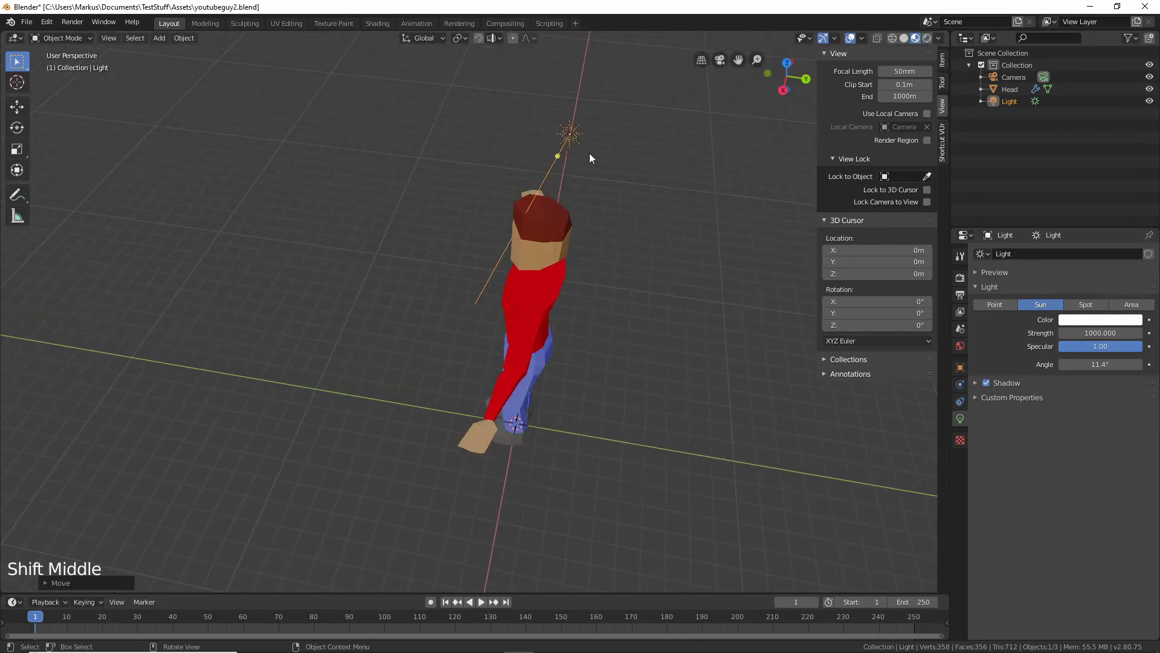
pyautogui.click(569, 134)
pyautogui.click(572, 137)
pyautogui.click(574, 139)
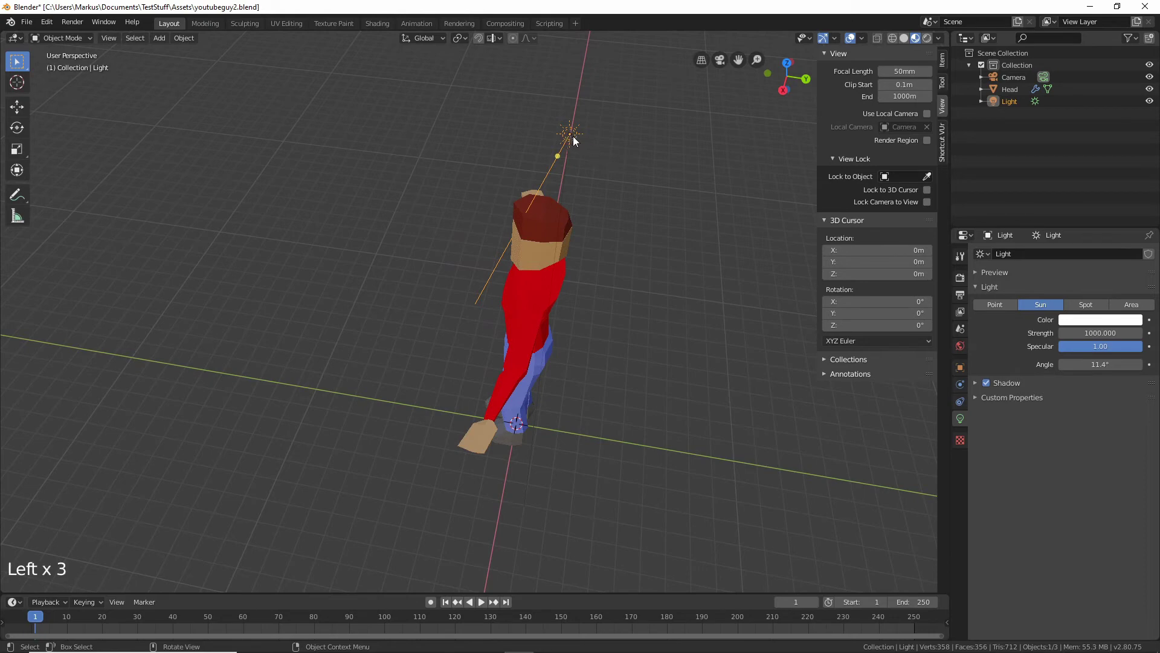
pyautogui.moveTo(605, 231); pyautogui.dragTo(767, 218, button='middle')
pyautogui.scroll(-3, 764, 225)
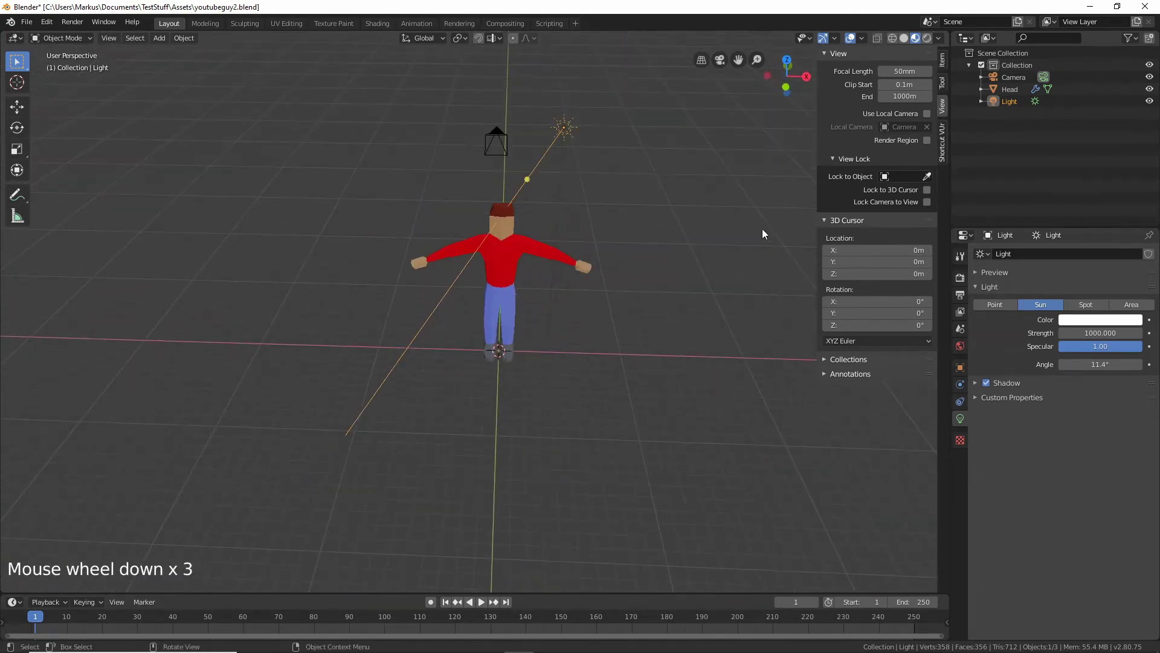
pyautogui.press('r')
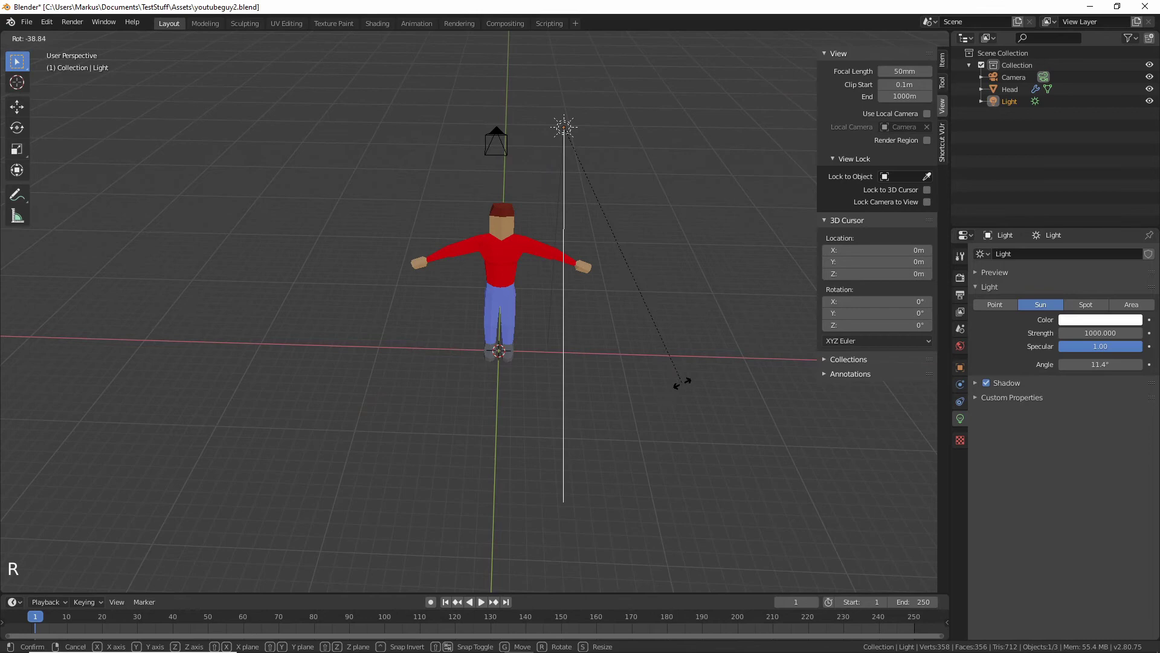
pyautogui.click(681, 376)
# - Reset the sun's Y, Z and X rotation to 0° in the Item tab
pyautogui.click(942, 60)
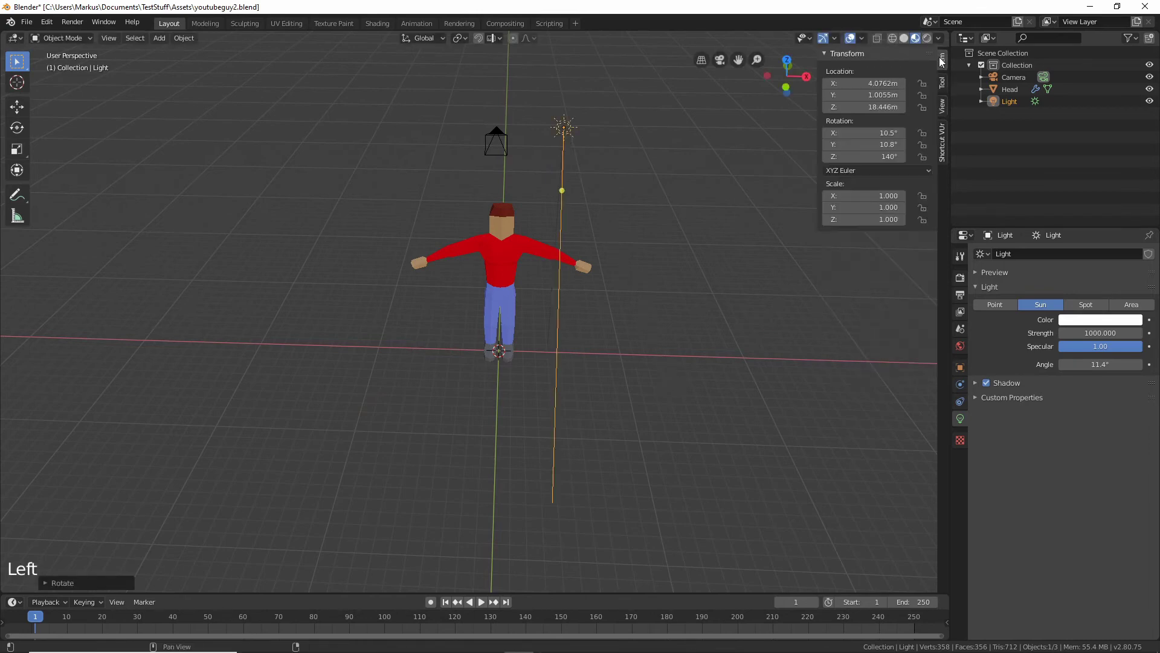
pyautogui.click(885, 143)
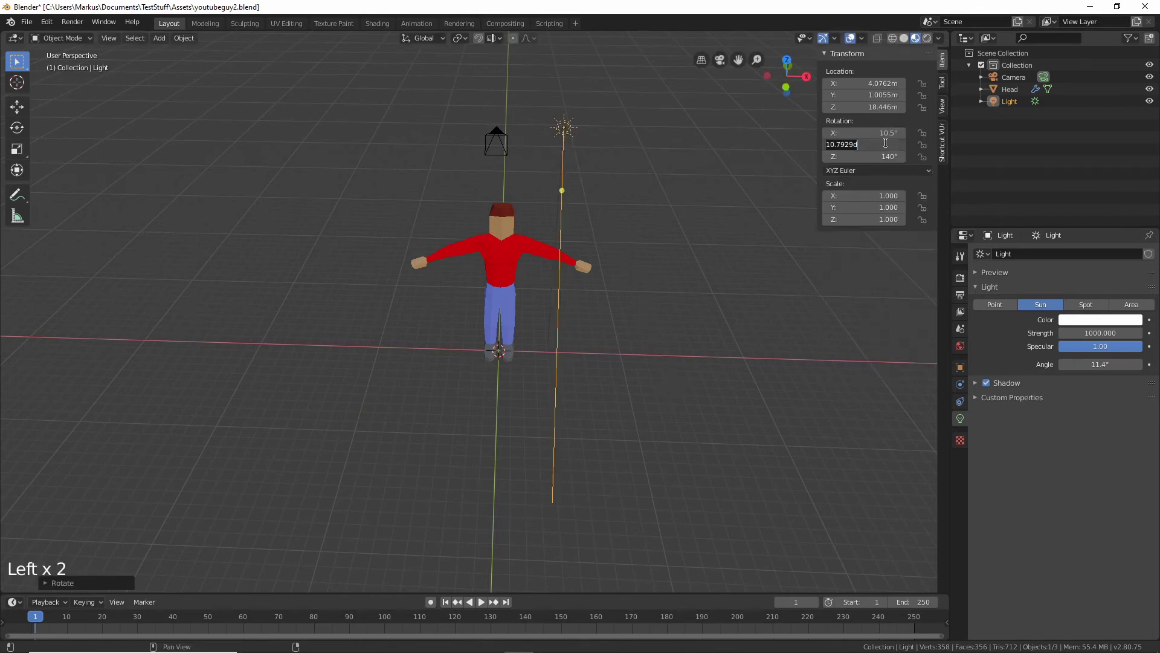
pyautogui.write('0')
pyautogui.press('Return')
pyautogui.click(870, 157)
pyautogui.write('0')
pyautogui.press('Return')
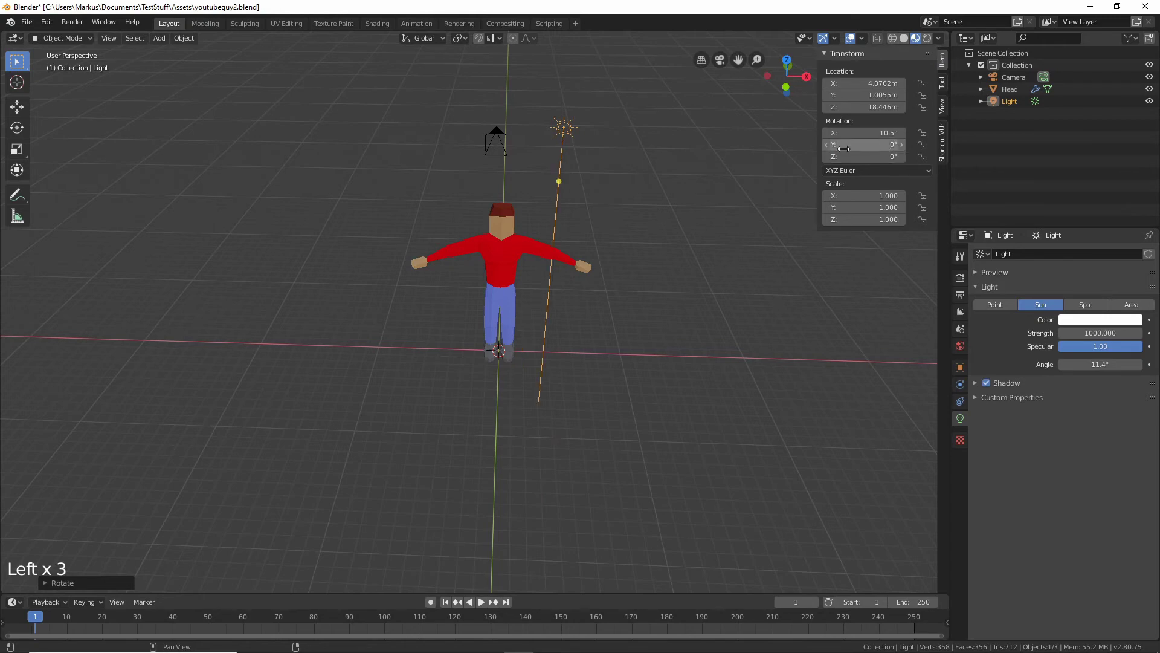
pyautogui.moveTo(580, 206); pyautogui.dragTo(526, 199, button='middle')
pyautogui.click(864, 133)
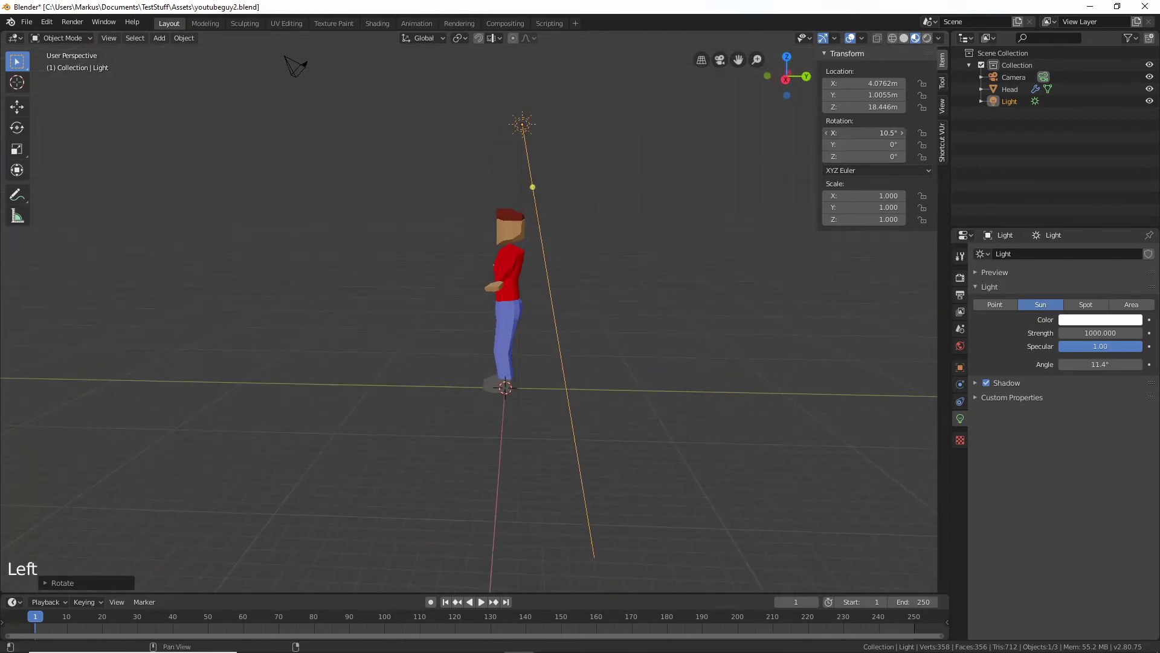
pyautogui.moveTo(864, 133); pyautogui.dragTo(846, 133)
# - Tilt the sun 27.8° on X and move it along Y to -9.6193 m
pyautogui.moveTo(683, 254); pyautogui.dragTo(644, 258, button='middle')
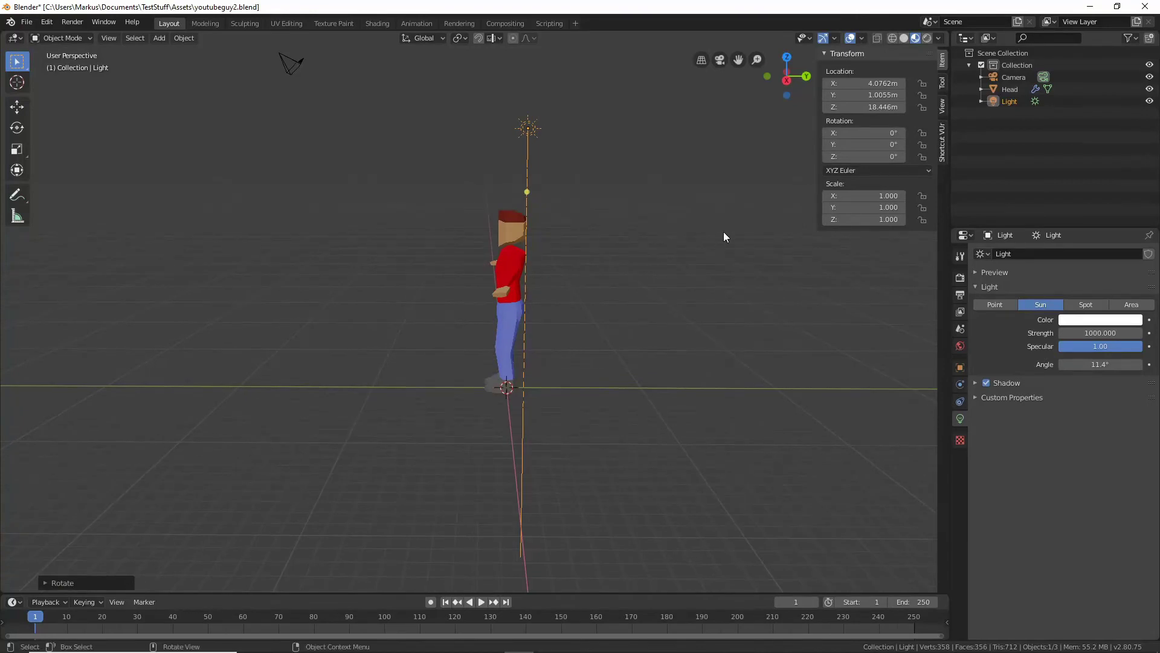
pyautogui.press('r')
pyautogui.press('x')
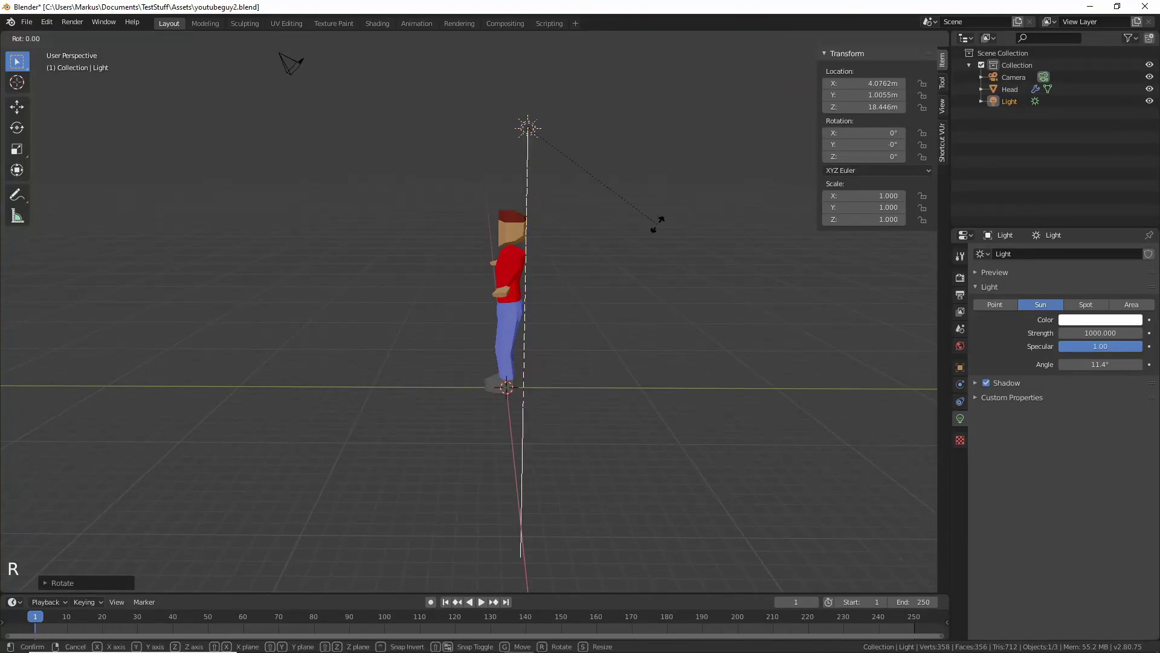
pyautogui.click(731, 160)
pyautogui.moveTo(731, 159); pyautogui.dragTo(523, 166, button='middle')
pyautogui.click(560, 169)
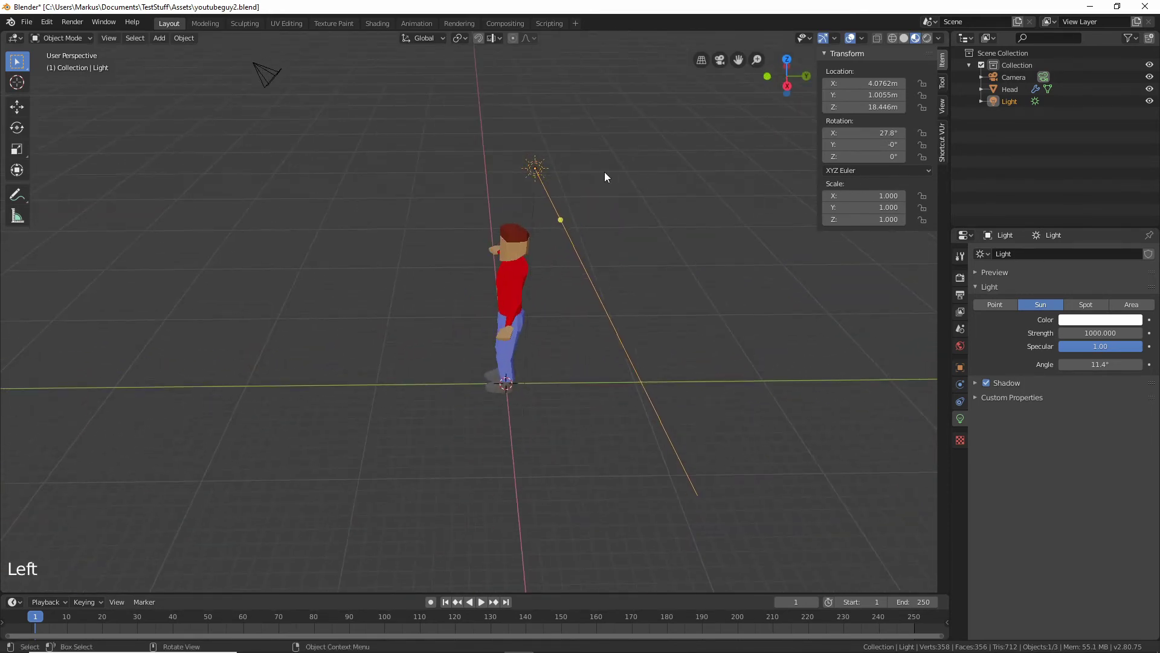
pyautogui.press('g')
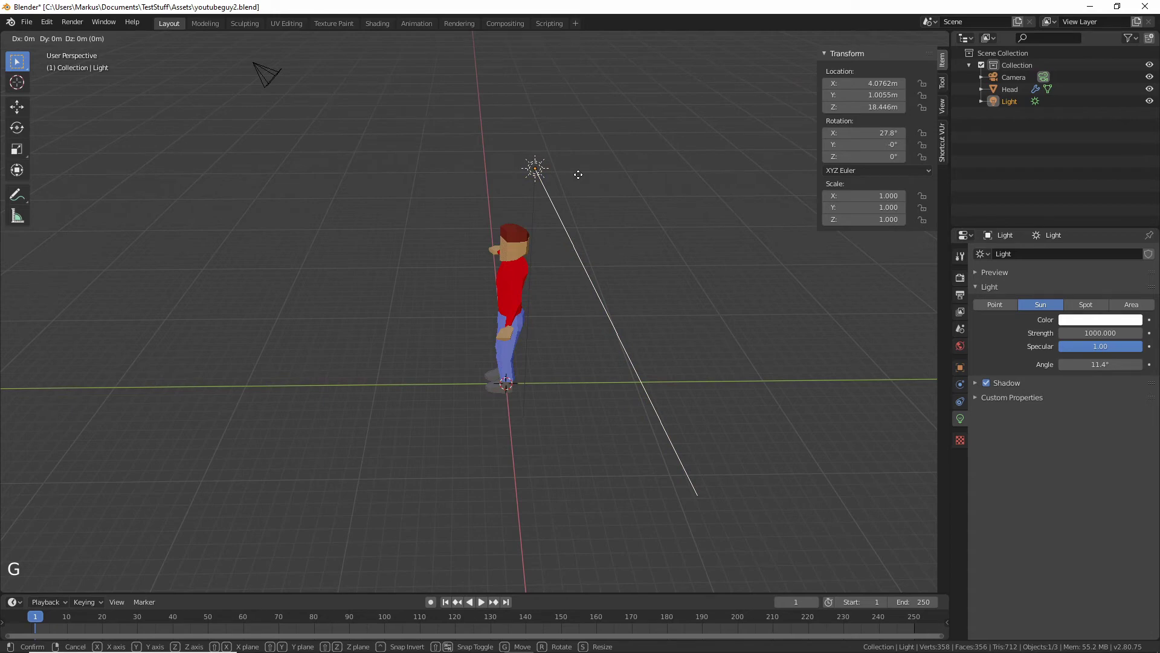
pyautogui.click(580, 176)
pyautogui.press('g')
pyautogui.press('y')
pyautogui.click(417, 176)
# - Set the sun's X location to 0 m and render a test frame
pyautogui.moveTo(599, 204); pyautogui.dragTo(679, 198, button='middle')
pyautogui.scroll(-2, 578, 231)
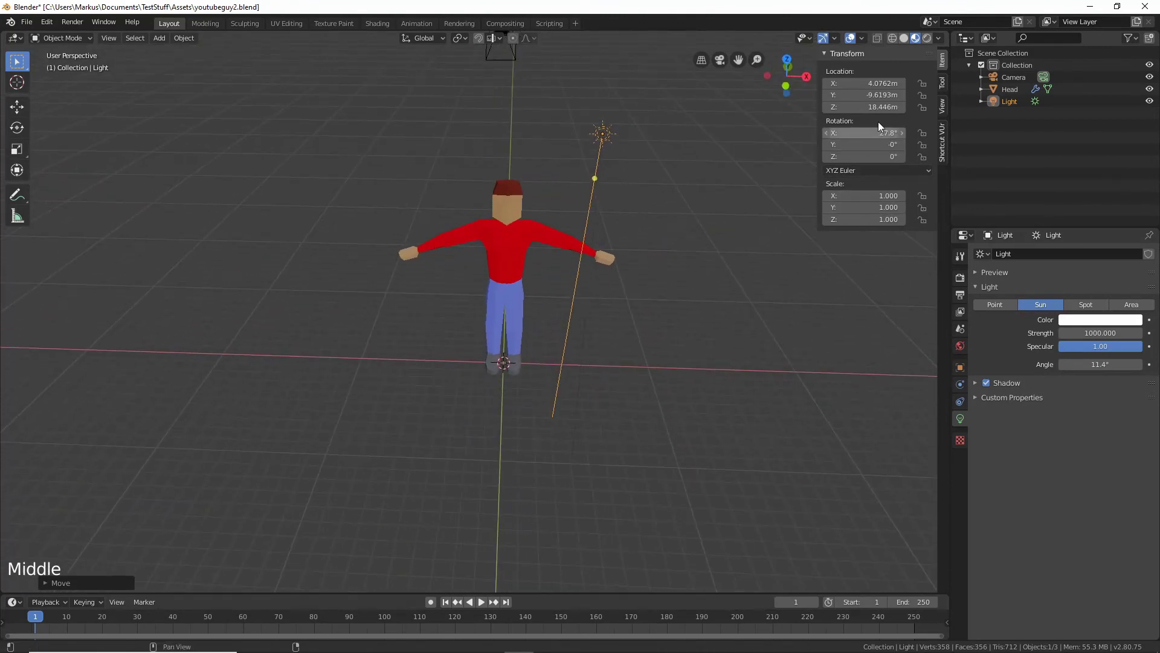
pyautogui.click(885, 83)
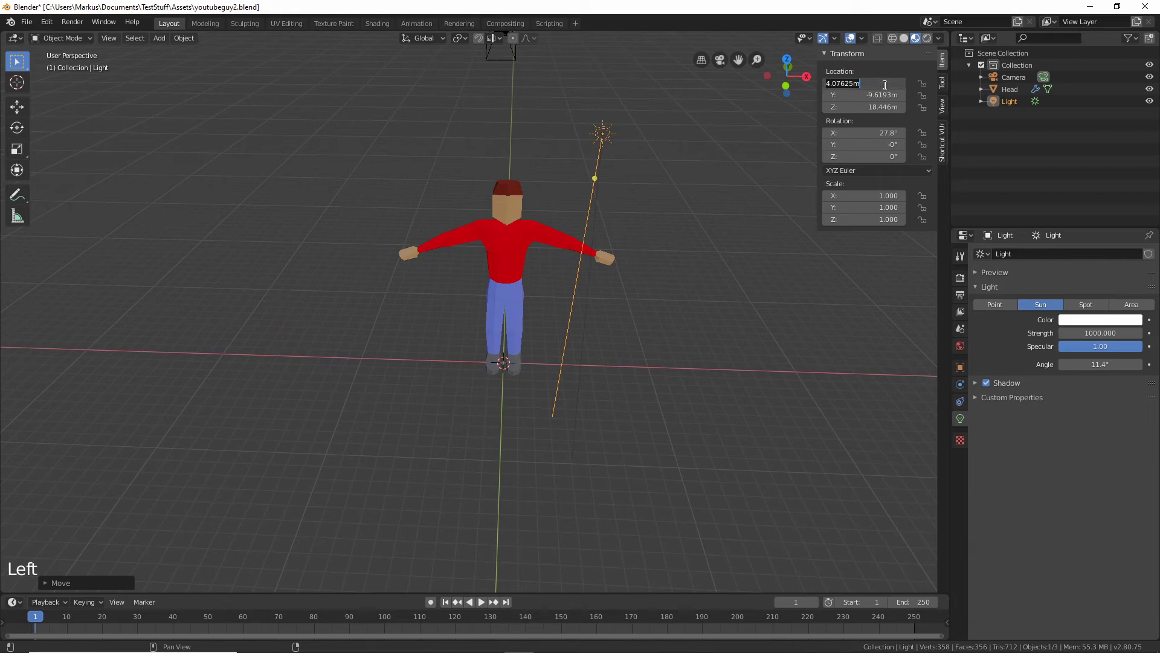
pyautogui.write('0')
pyautogui.press('Return')
pyautogui.moveTo(778, 111); pyautogui.dragTo(543, 201, button='middle')
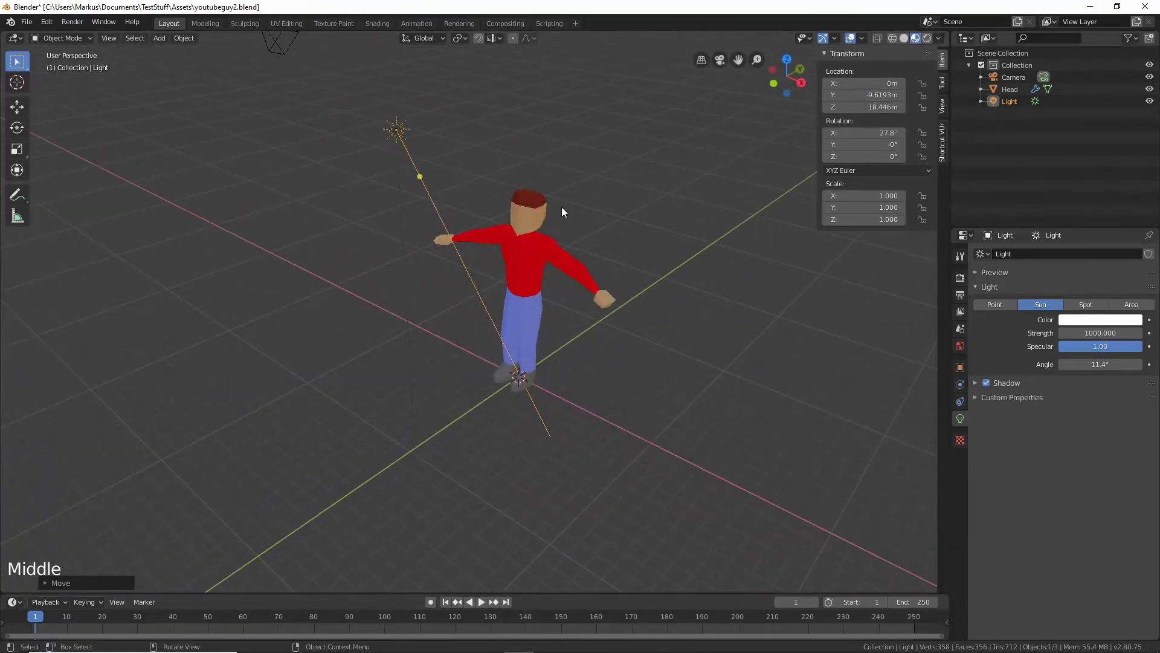
pyautogui.press('F12')
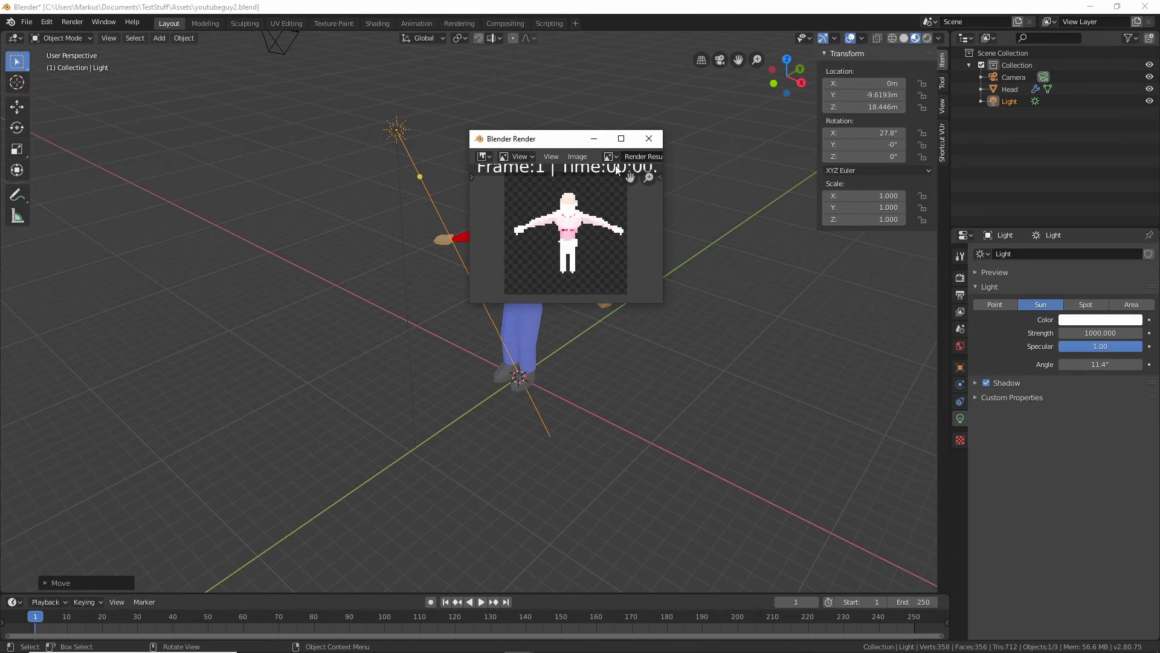
# - Drop the sun strength from 1000 to 5, preview in Rendered shading, and test-render
pyautogui.click(648, 138)
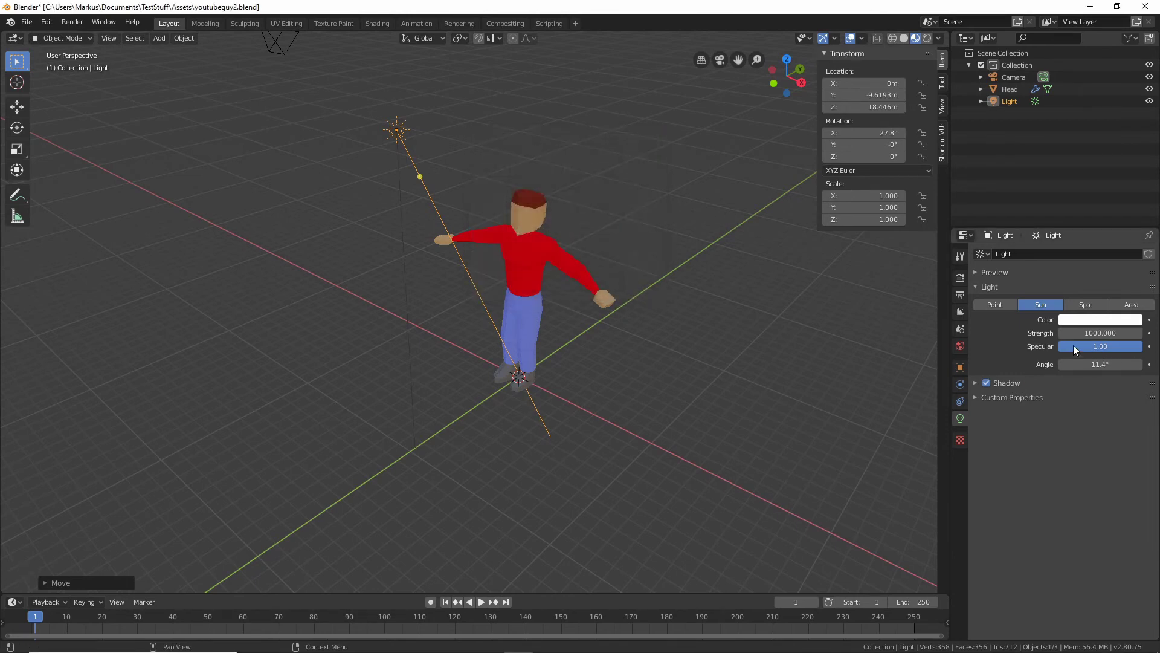
pyautogui.click(1128, 332)
pyautogui.write('5')
pyautogui.press('Return')
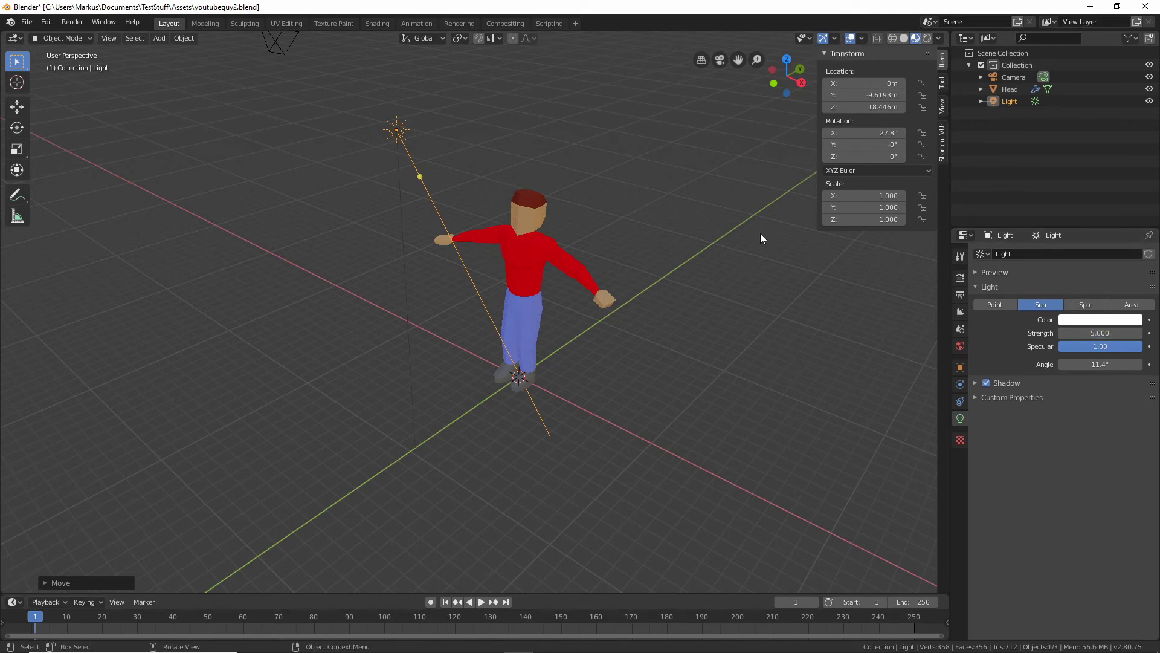
pyautogui.click(927, 38)
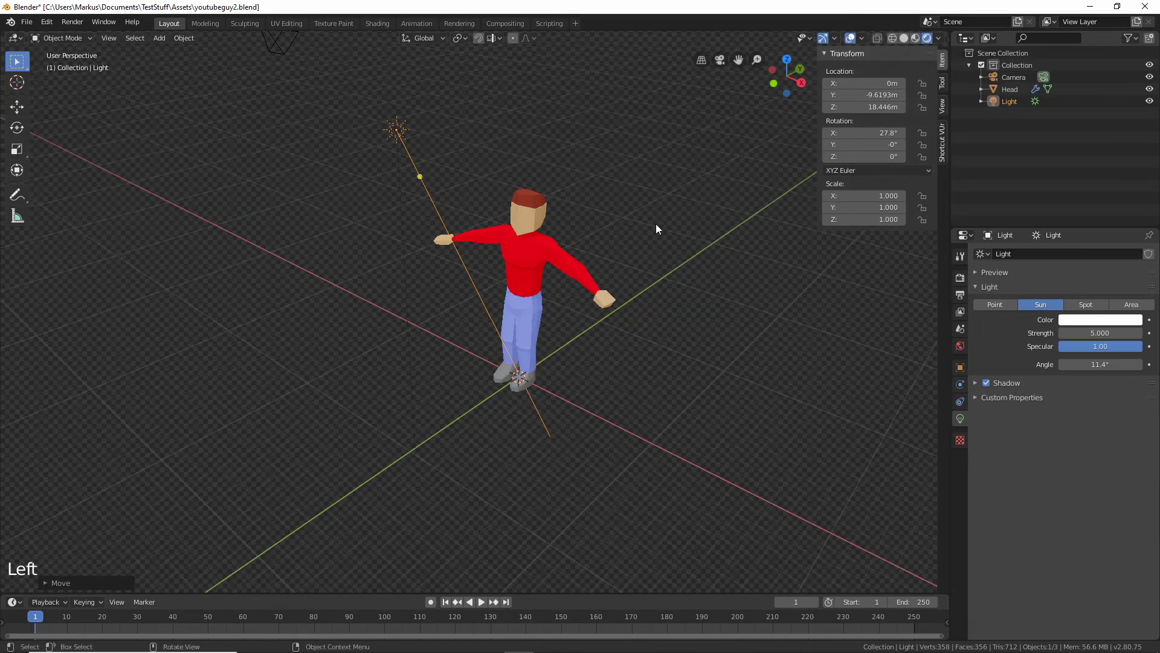
pyautogui.moveTo(1082, 333); pyautogui.dragTo(1130, 333)
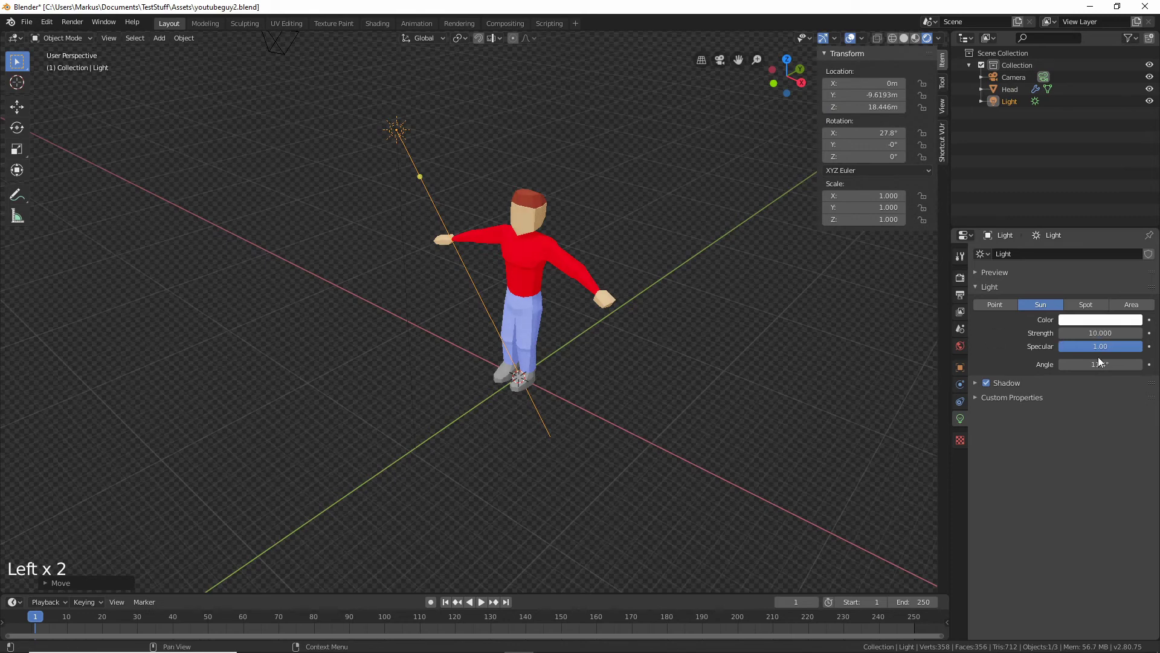
pyautogui.moveTo(1099, 333); pyautogui.dragTo(1027, 333)
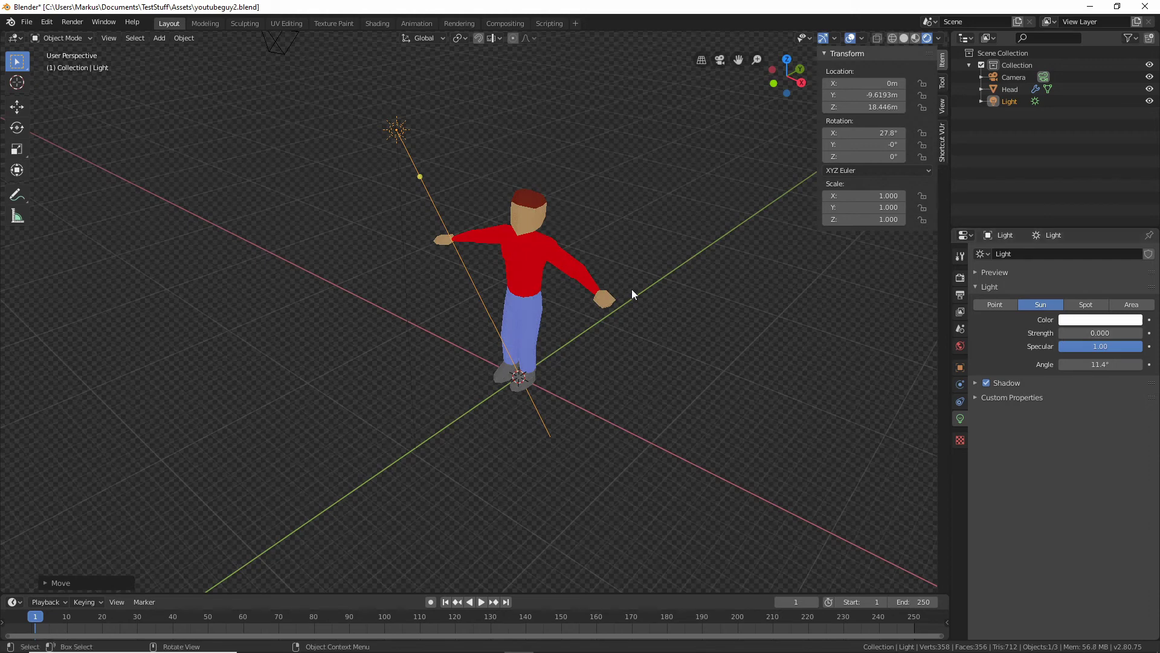
pyautogui.press('F12')
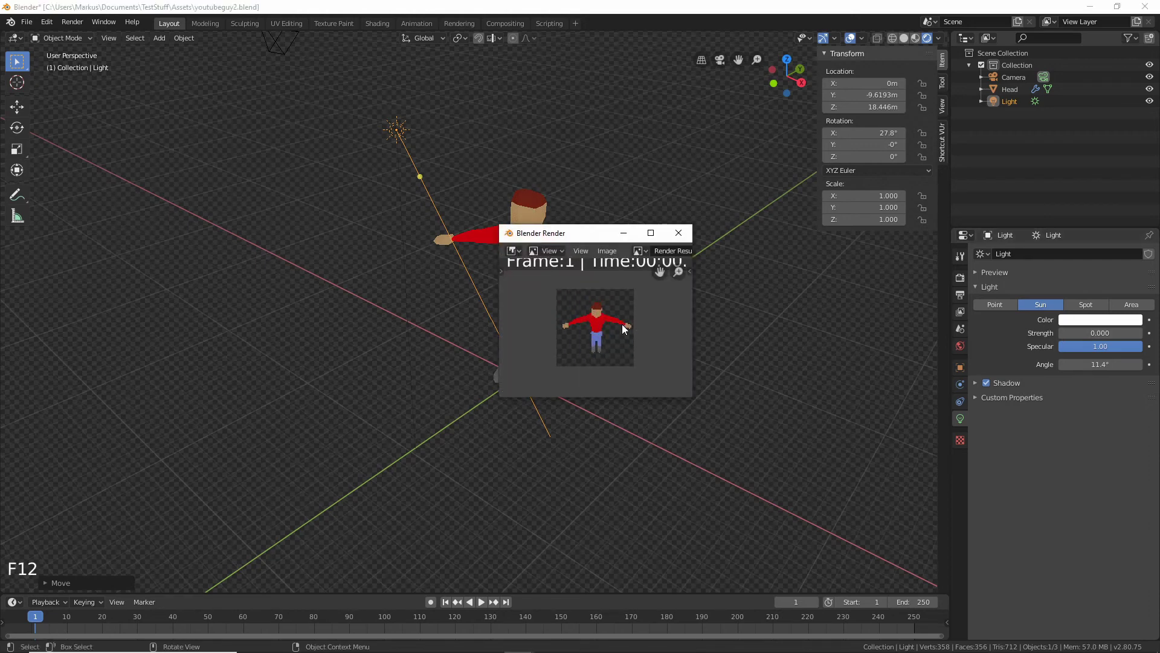
# - Test-render at sun strength 10, then lower it to about 4.79 and render again
pyautogui.click(679, 233)
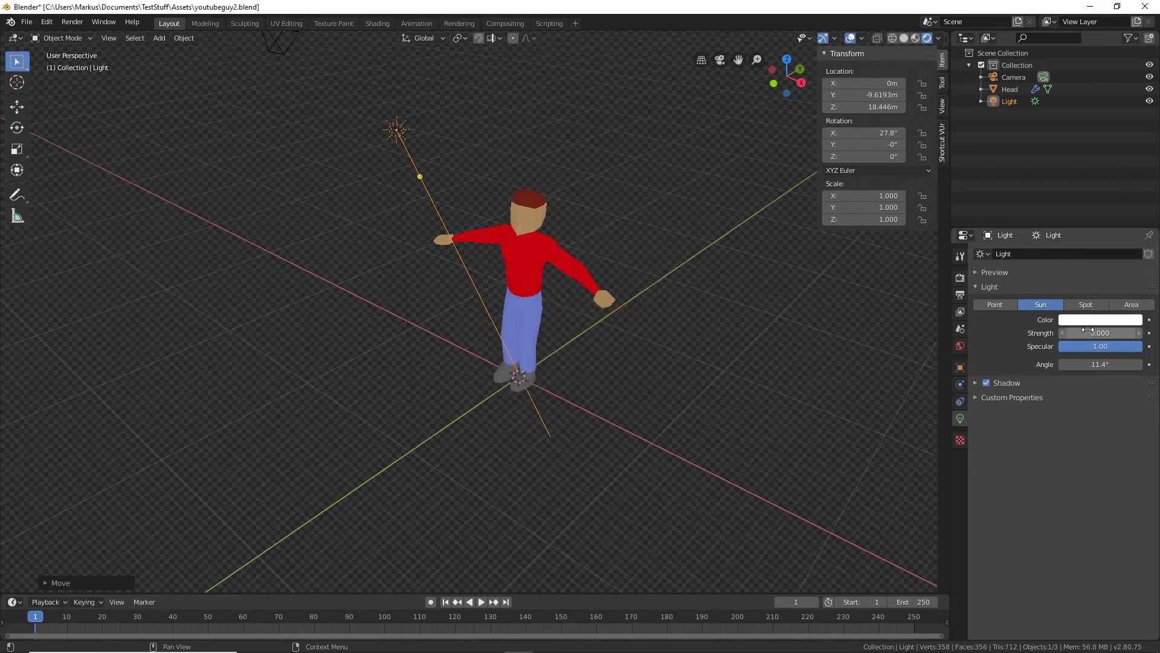
pyautogui.click(1120, 331)
pyautogui.press('Home')
pyautogui.write('1')
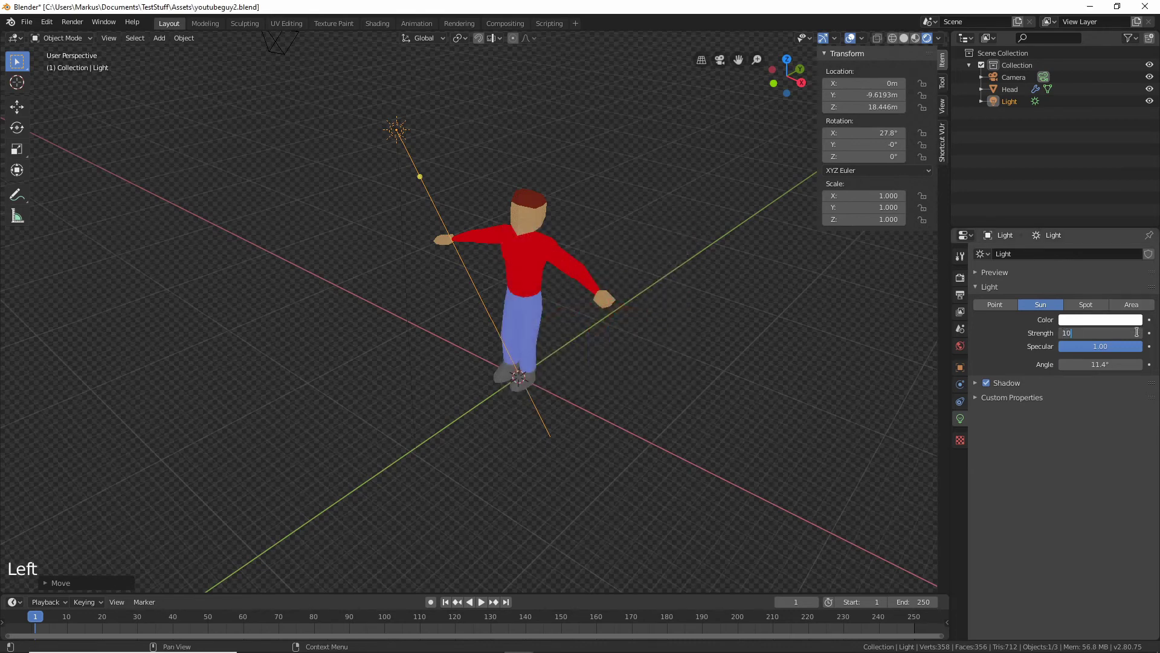
pyautogui.press('Return')
pyautogui.press('F12')
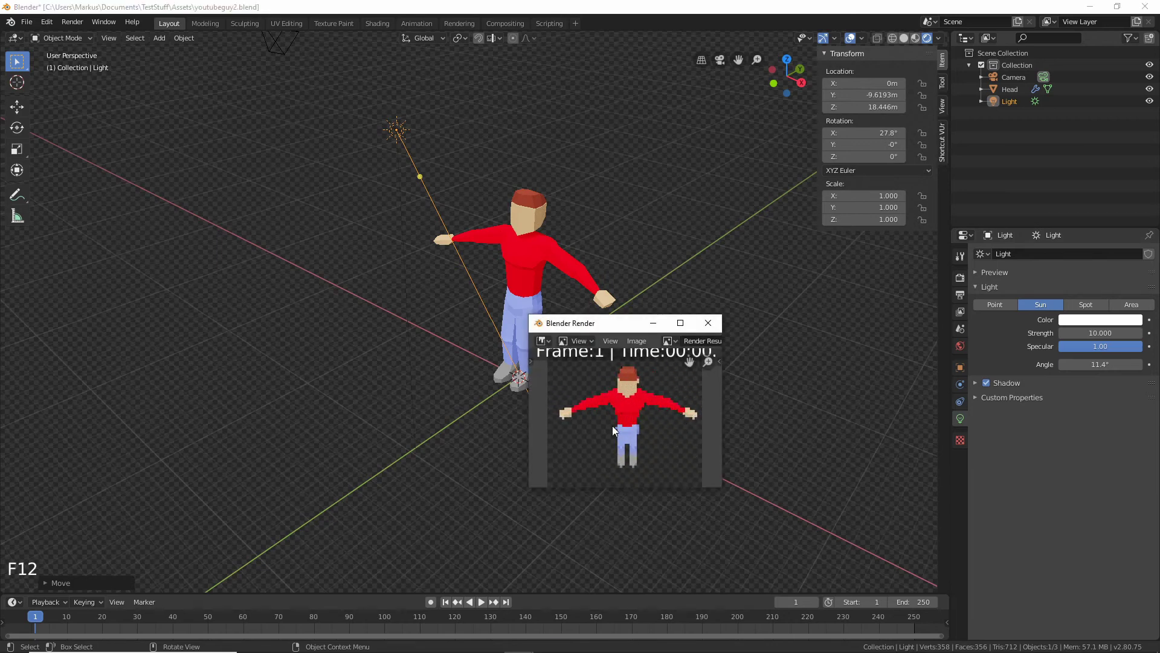
pyautogui.click(708, 323)
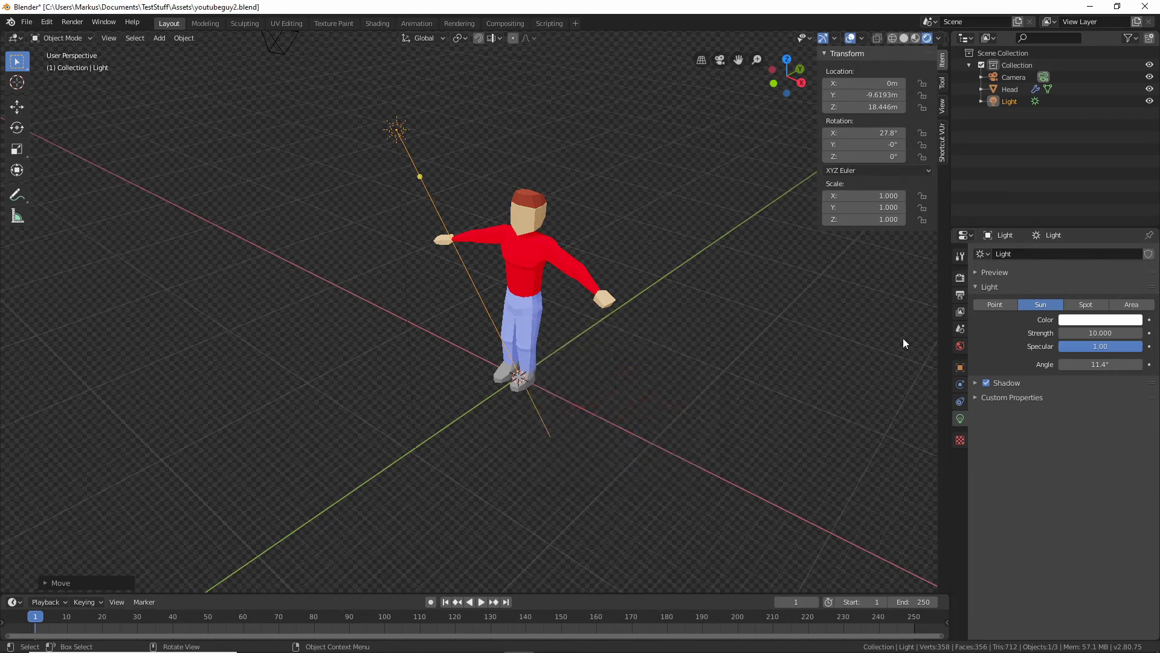
pyautogui.moveTo(1104, 329); pyautogui.dragTo(1069, 329)
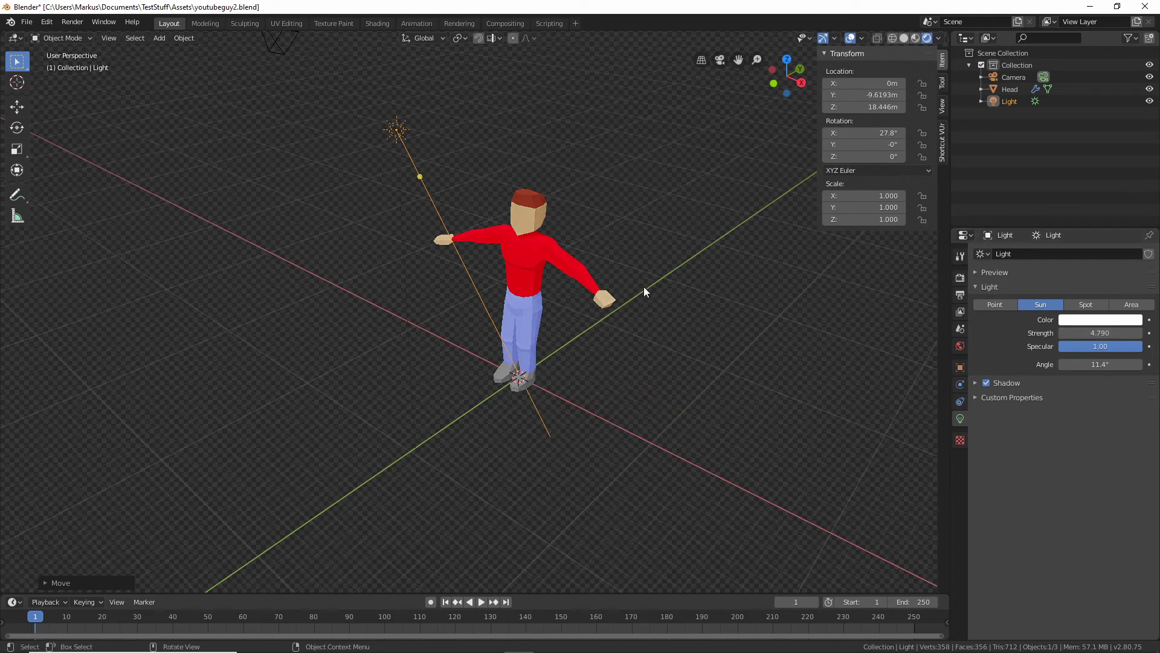
pyautogui.press('F12')
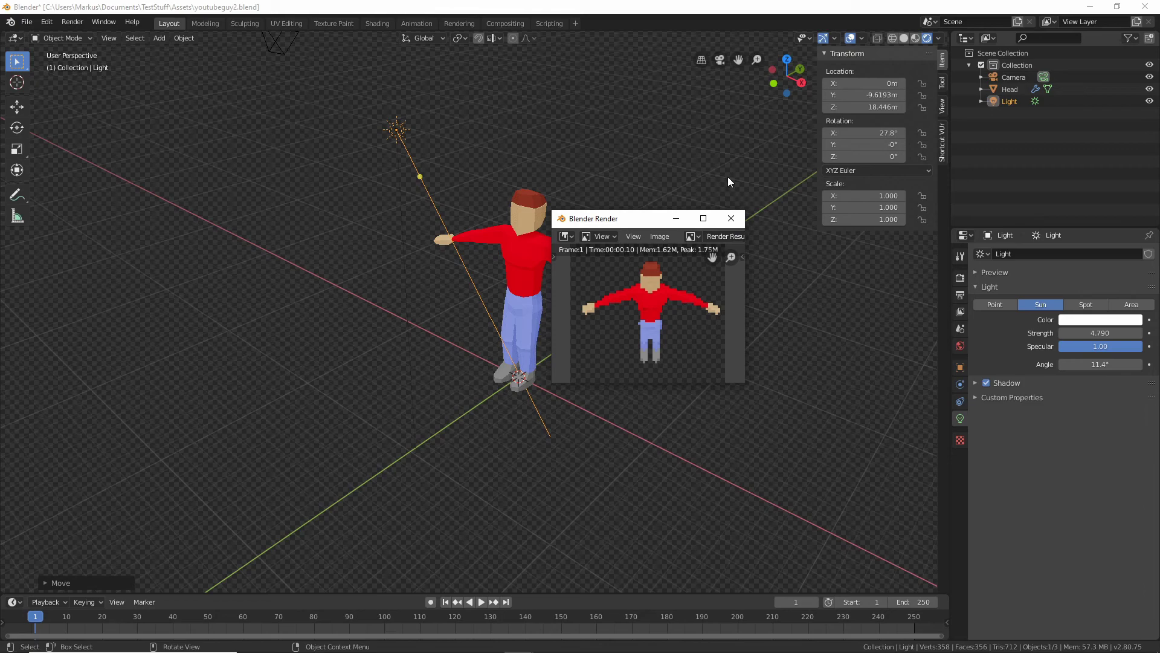
# - Make the camera Orthographic with an Orthographic Scale of 15.514, viewed through the camera
pyautogui.click(731, 217)
pyautogui.click(284, 52)
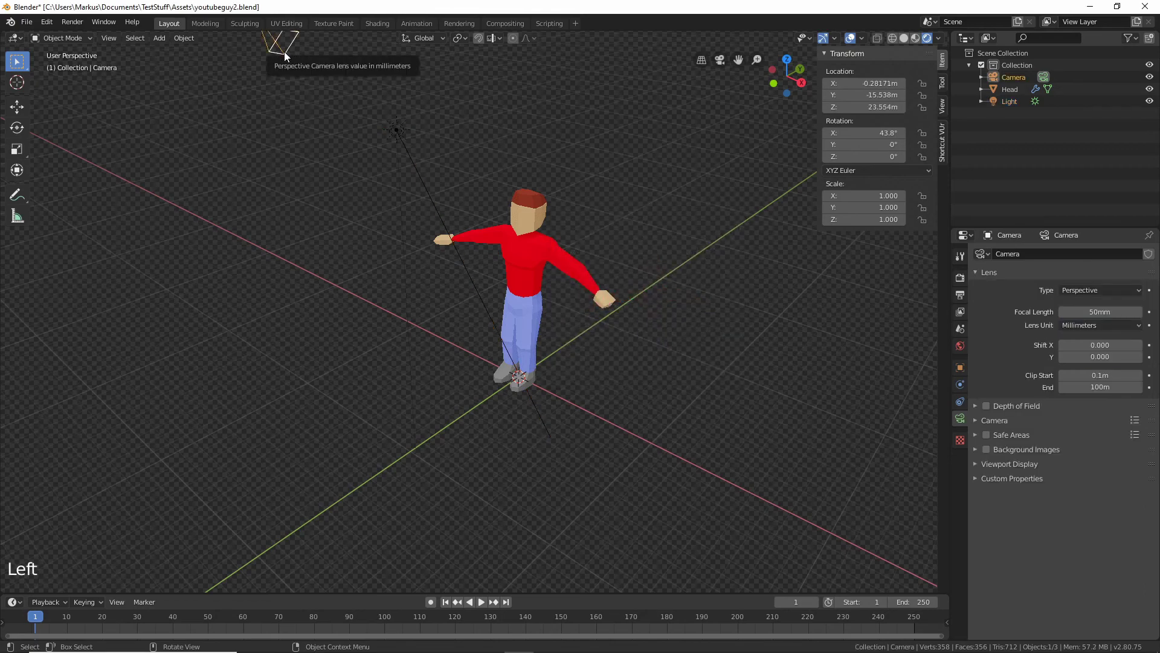
pyautogui.press('KP_0')
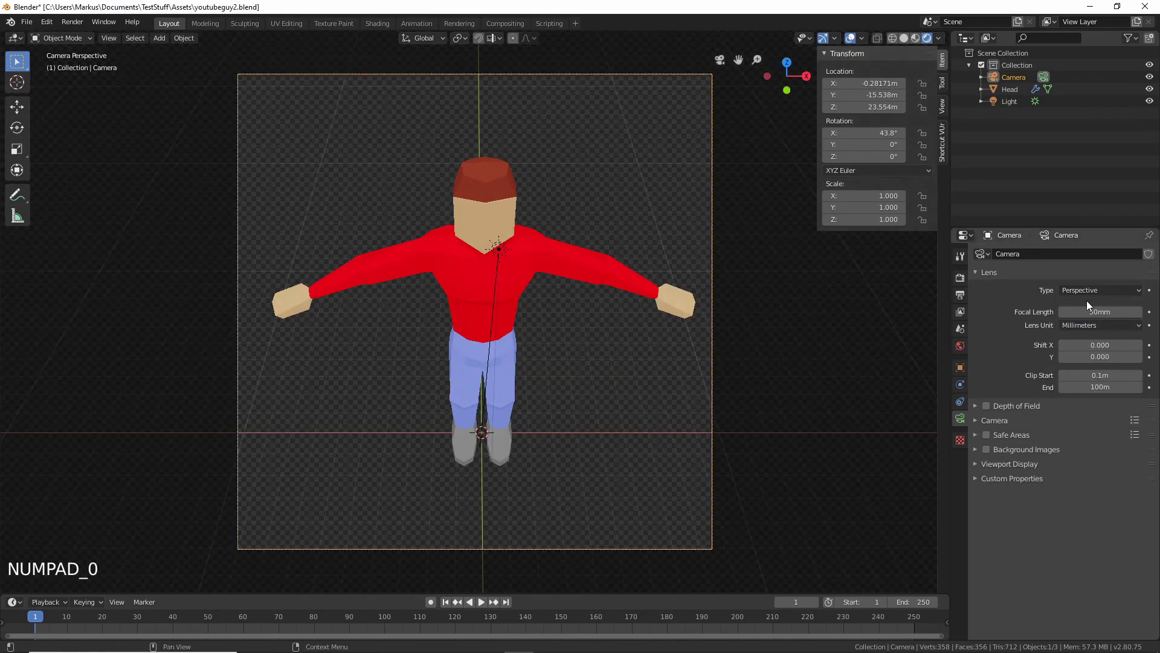
pyautogui.click(1090, 290)
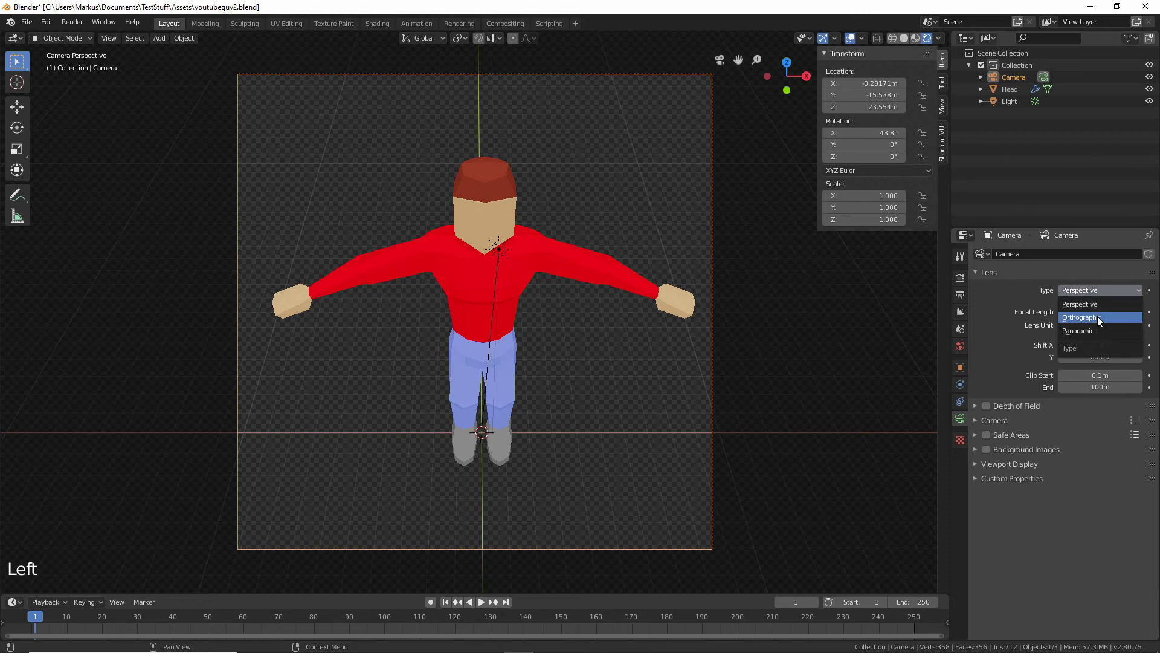
pyautogui.click(1096, 315)
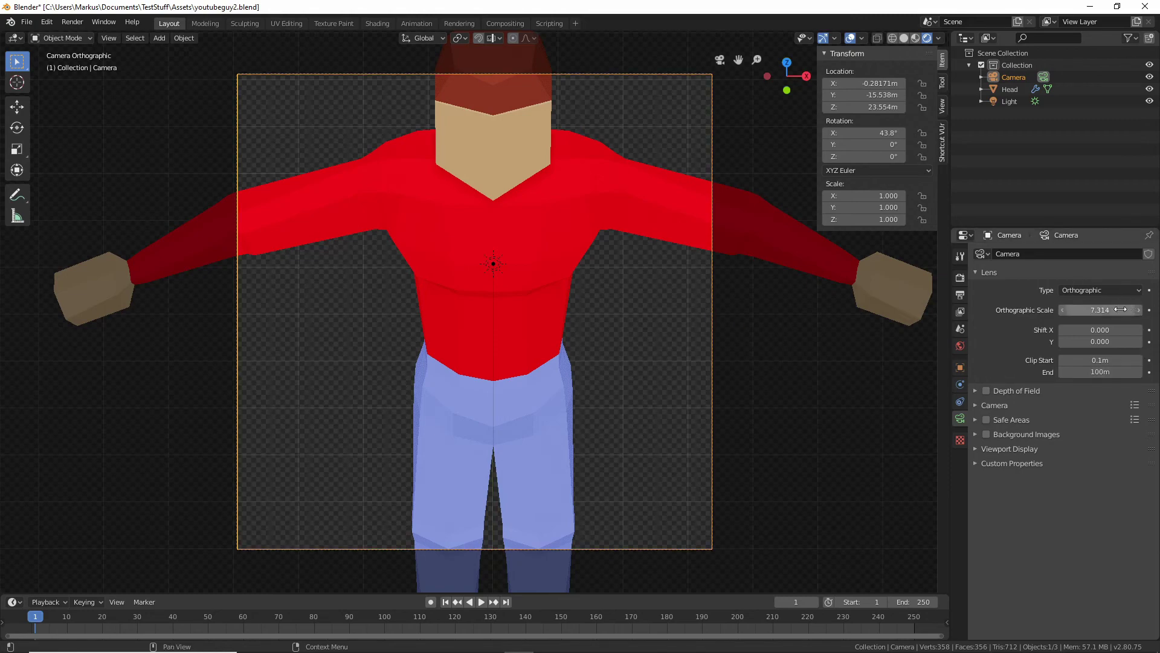
pyautogui.moveTo(1121, 309); pyautogui.dragTo(1085, 324)
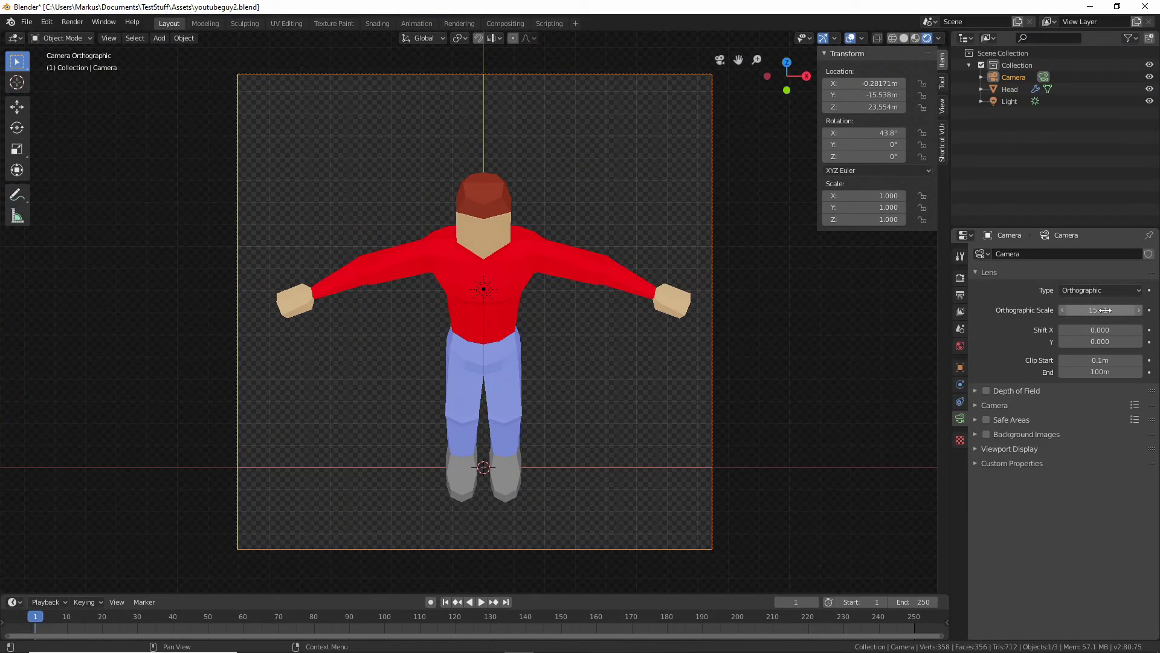
pyautogui.click(1105, 309)
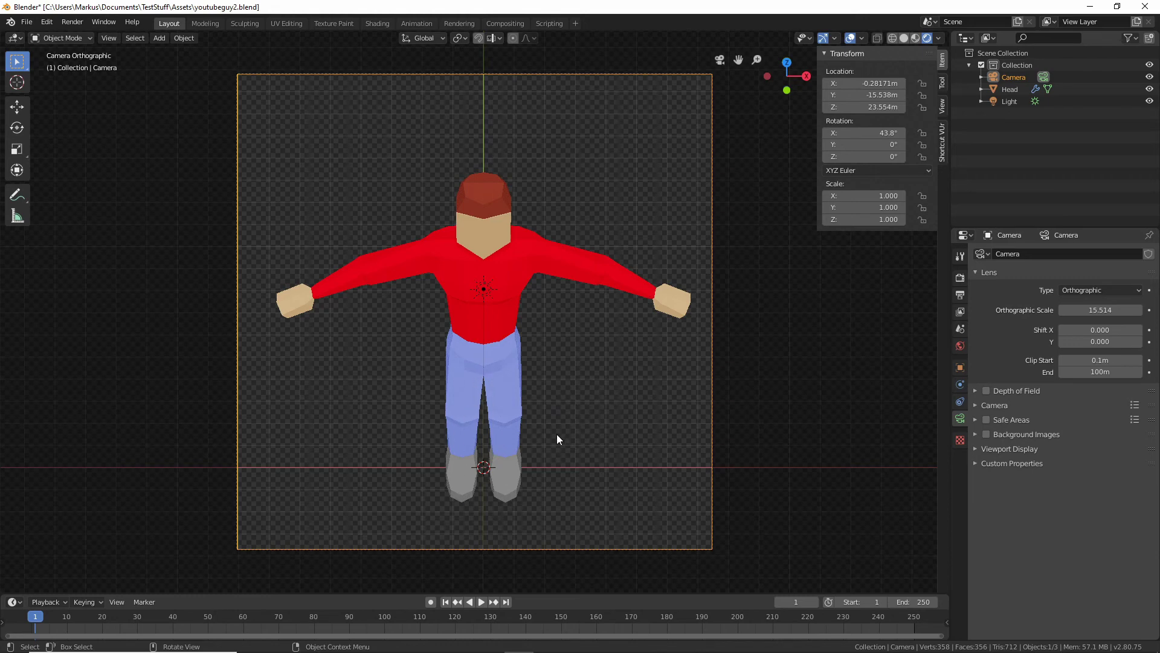
# - Make a test render from the orthographic camera and close it
pyautogui.press('F12')
pyautogui.scroll(2, 595, 476)
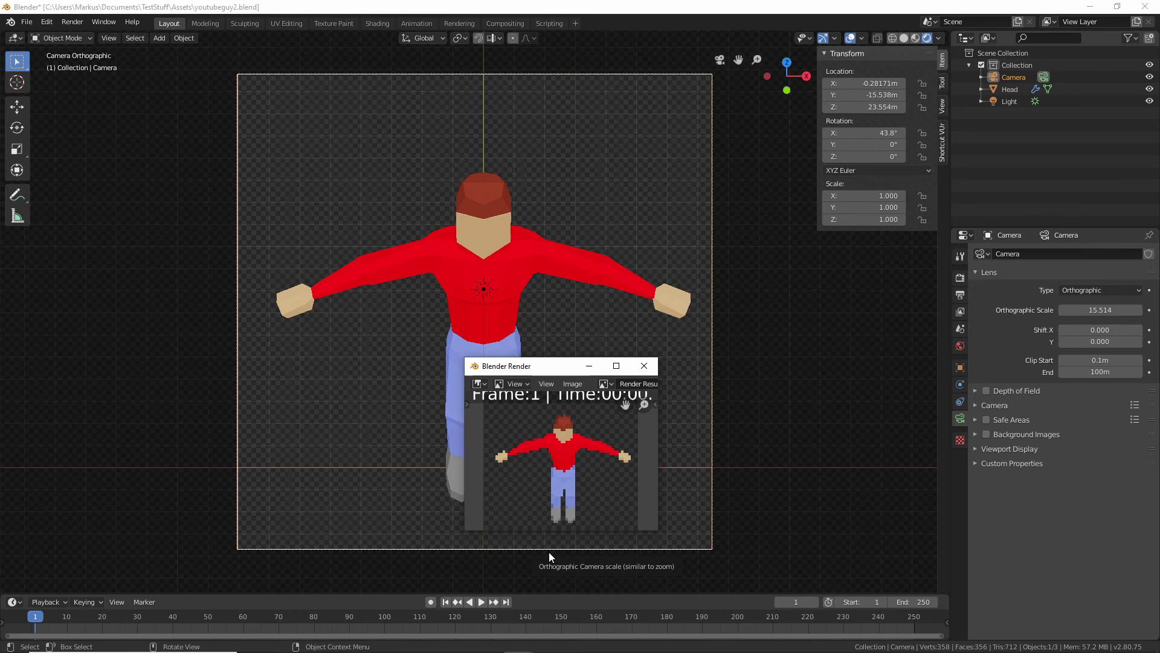
pyautogui.click(647, 365)
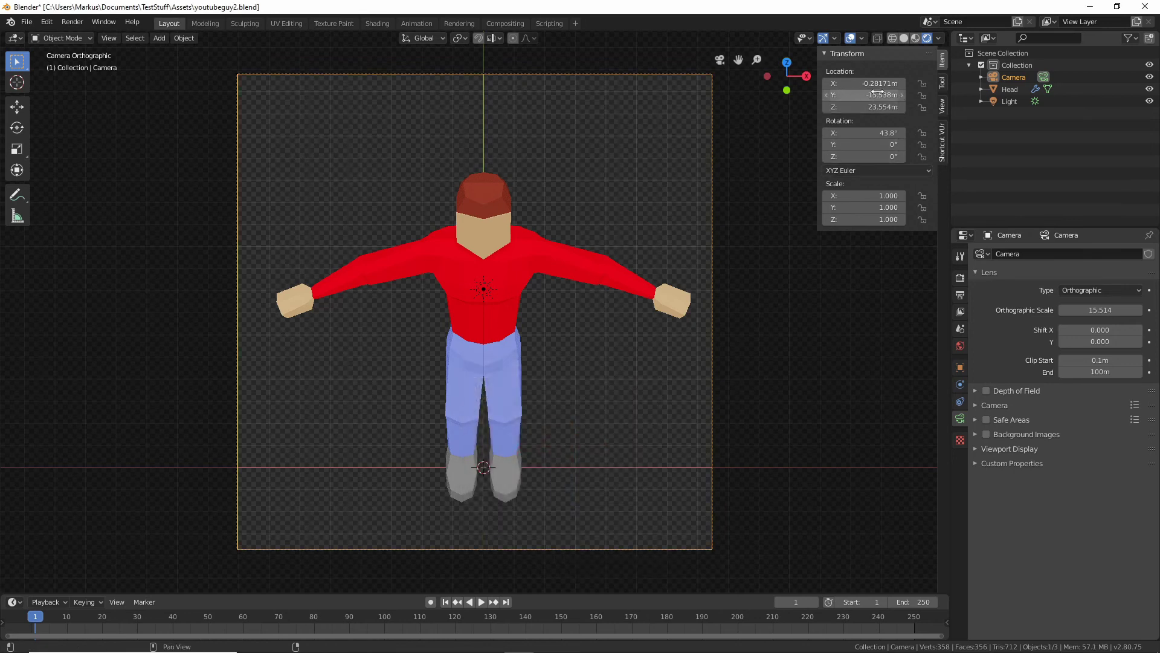
# - Set the camera's Location X to 0 m, re-render the centred character, and select the mesh
pyautogui.click(860, 80)
pyautogui.write('0')
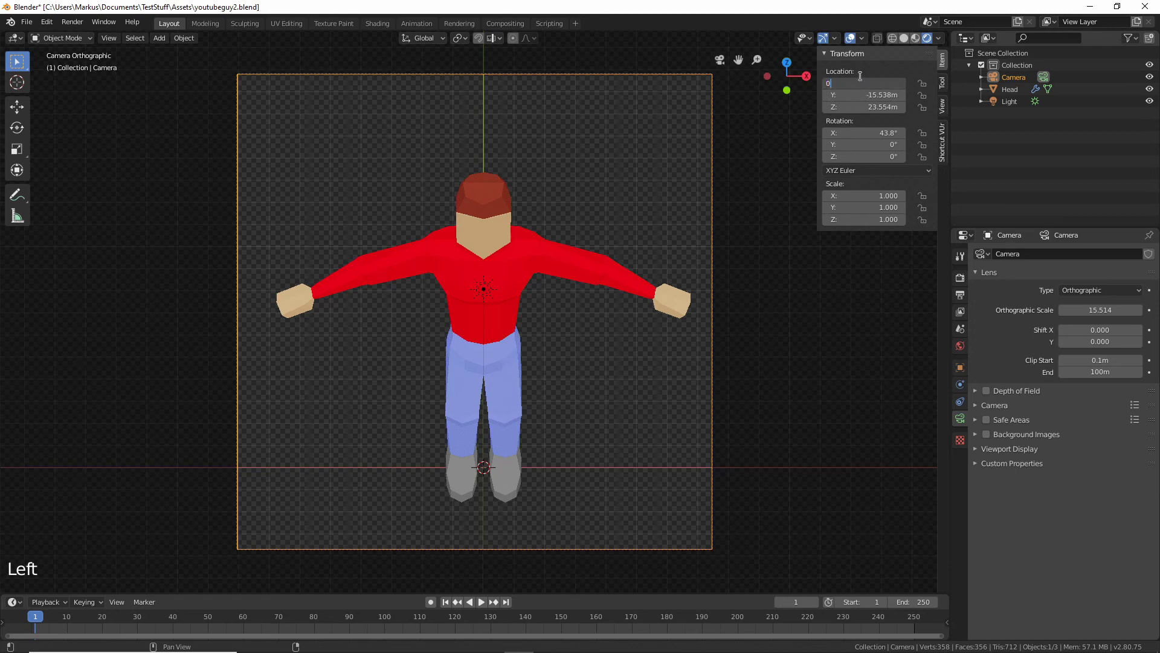
pyautogui.press('Return')
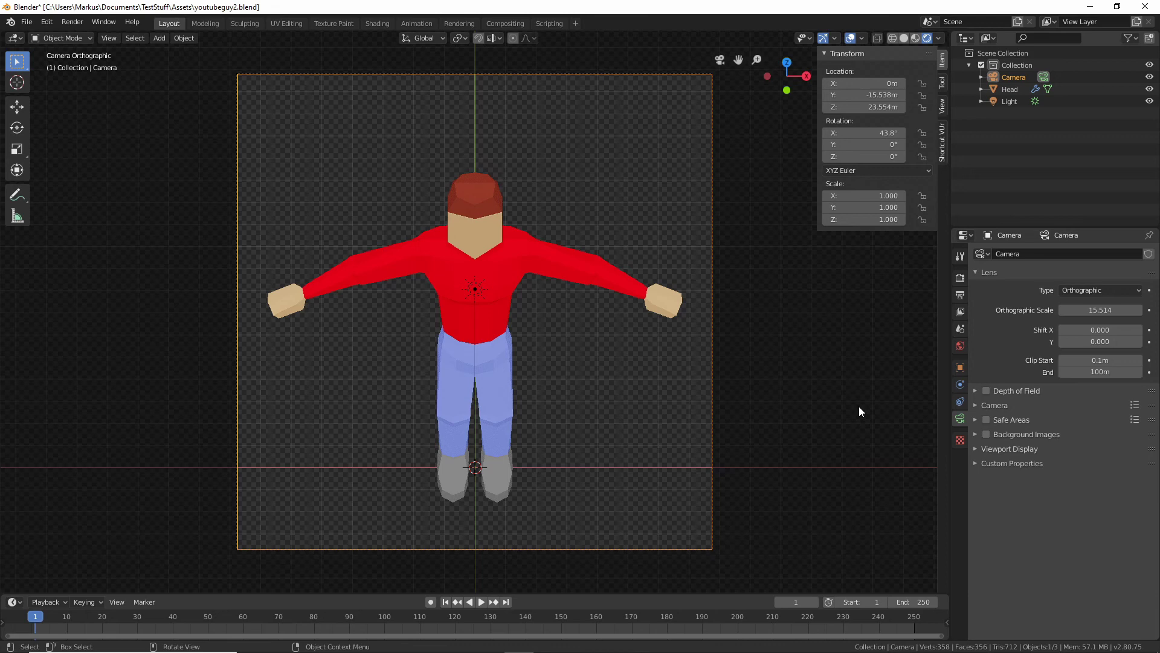
pyautogui.press('F12')
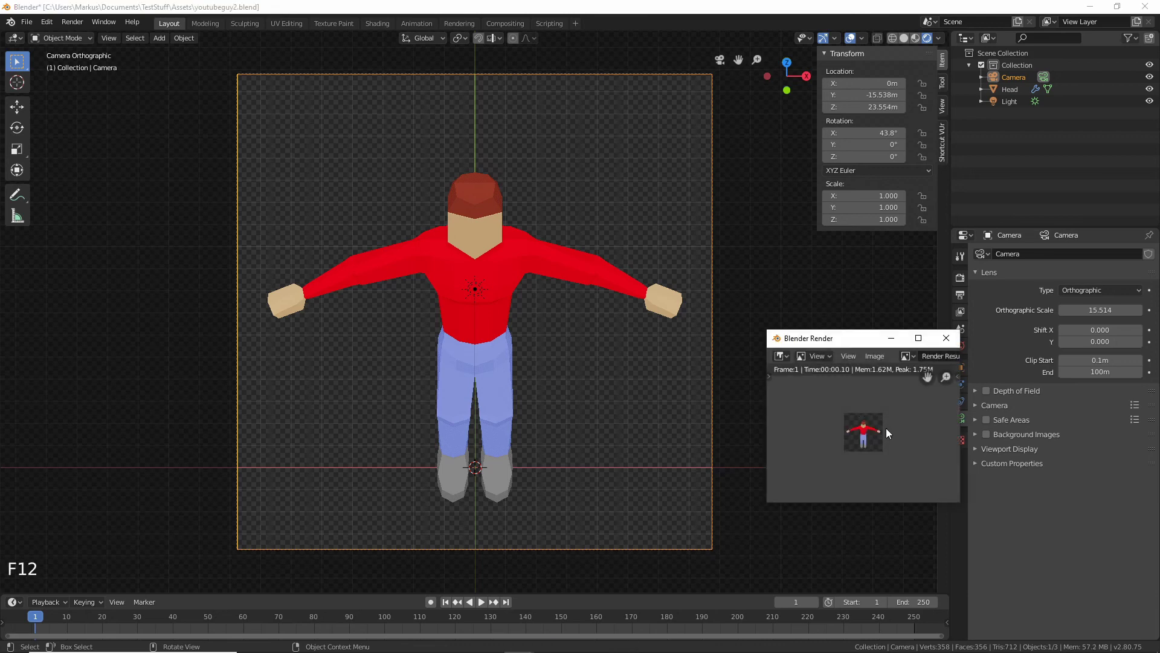
pyautogui.scroll(-1, 885, 427)
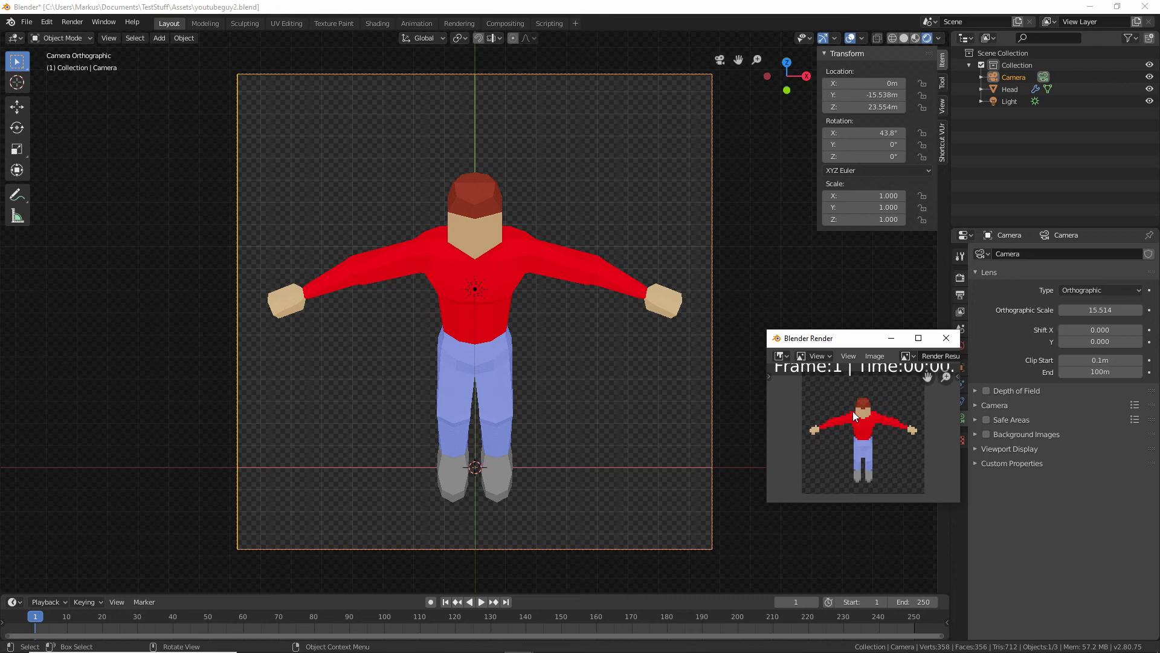
pyautogui.click(946, 337)
pyautogui.click(502, 348)
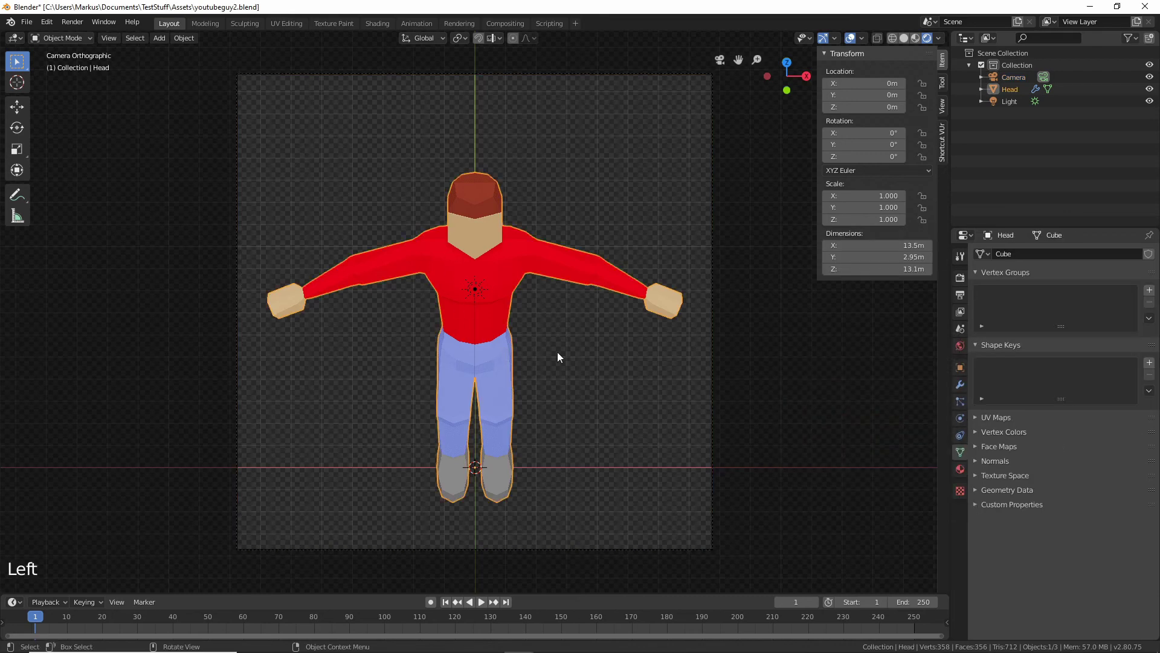
# - Start a Z rotation of the character, cancel it, and reselect the camera
pyautogui.press('r')
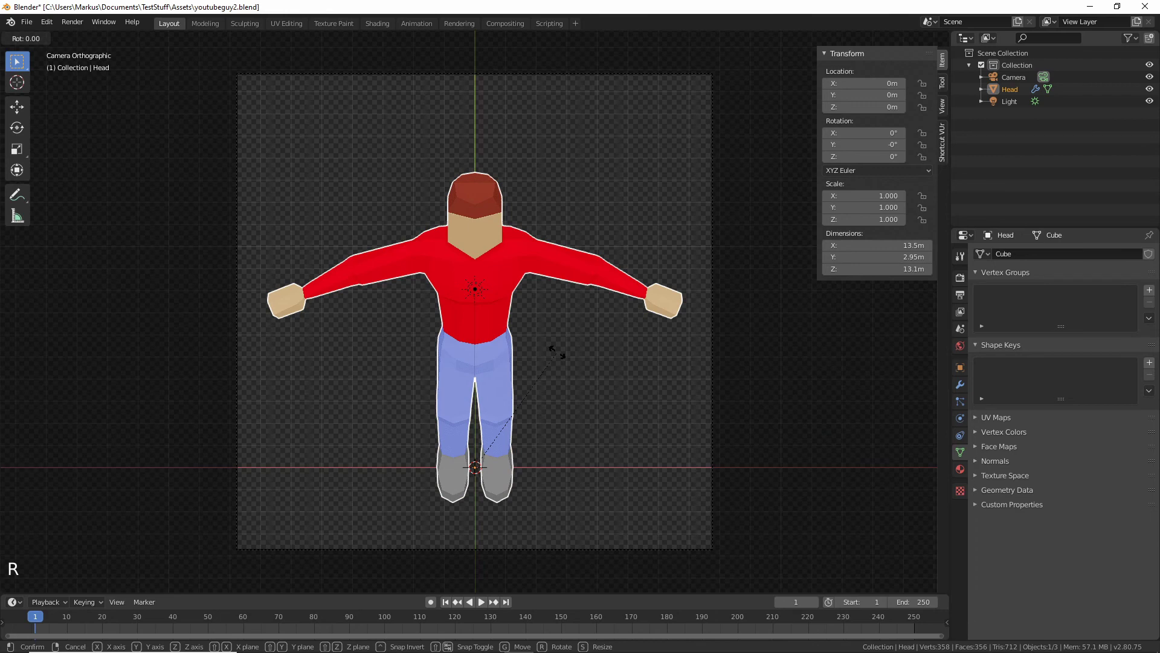
pyautogui.press('z')
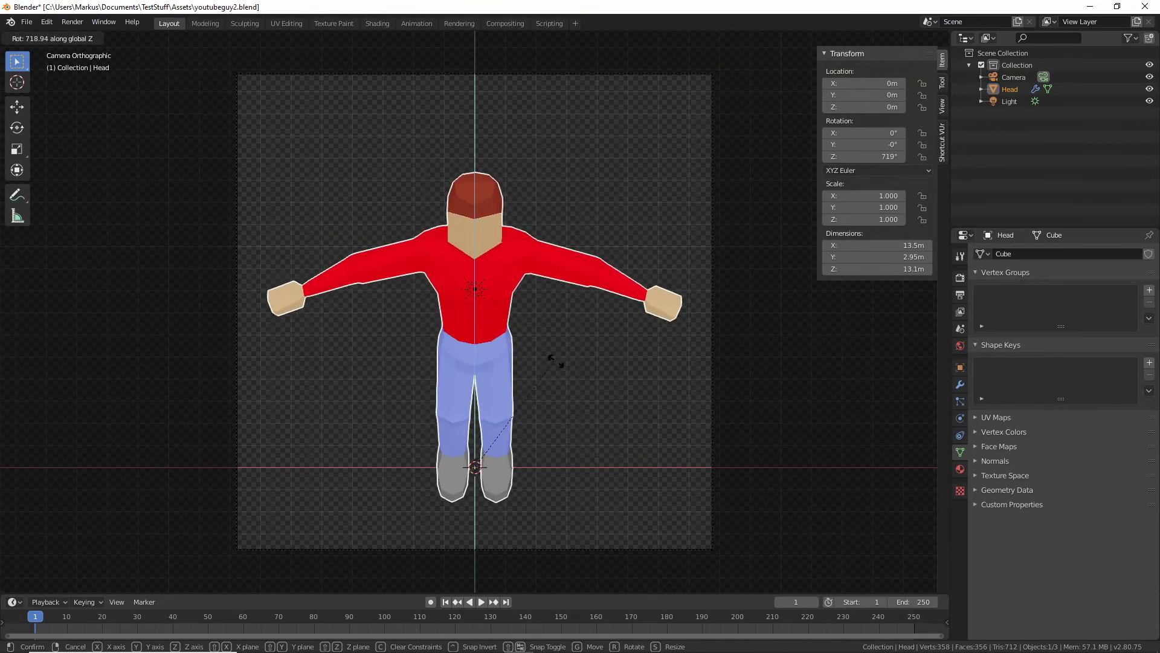
pyautogui.press('Escape')
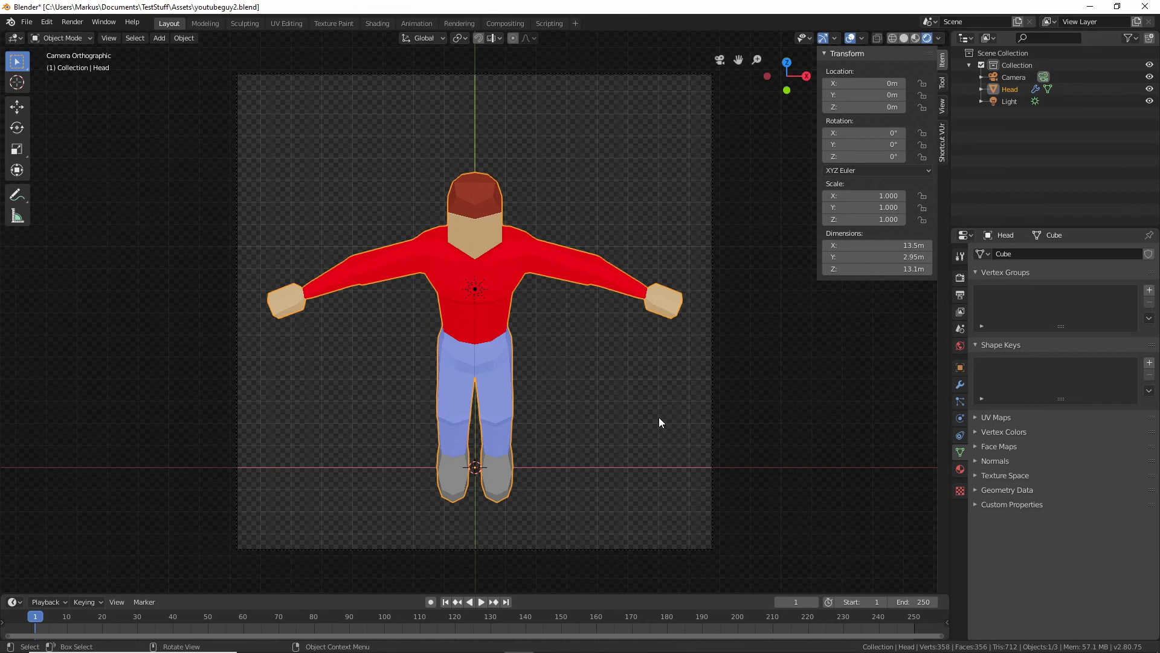
pyautogui.click(618, 434)
pyautogui.click(648, 548)
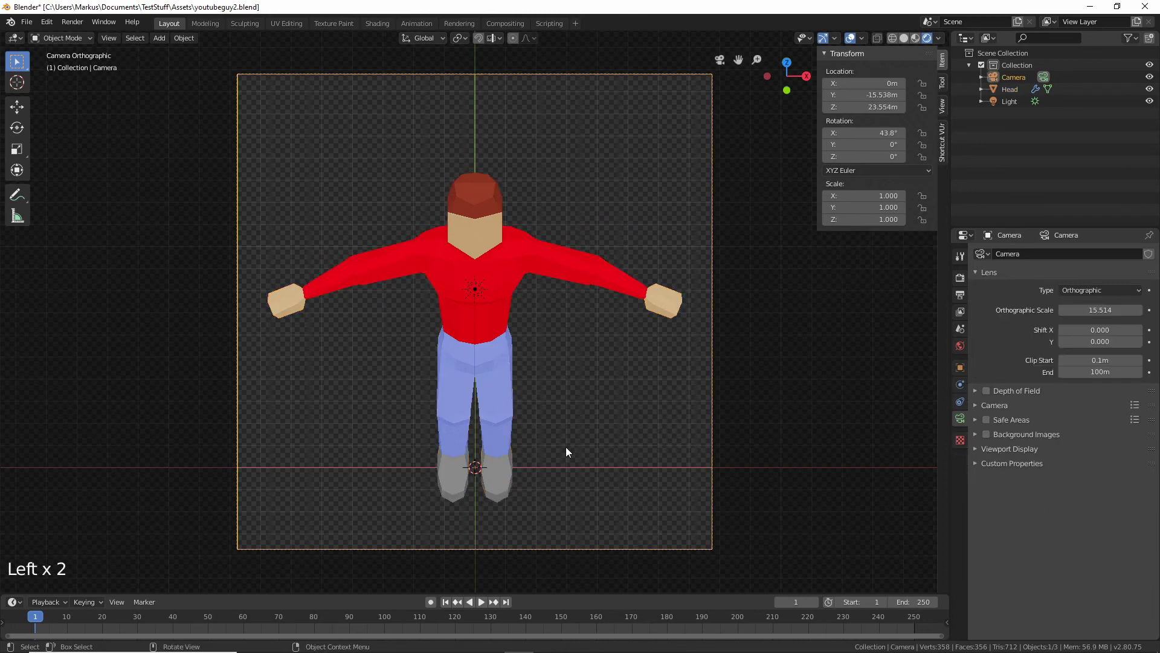
# - Select the Head, pan the view slightly right, then select the Camera
pyautogui.click(485, 427)
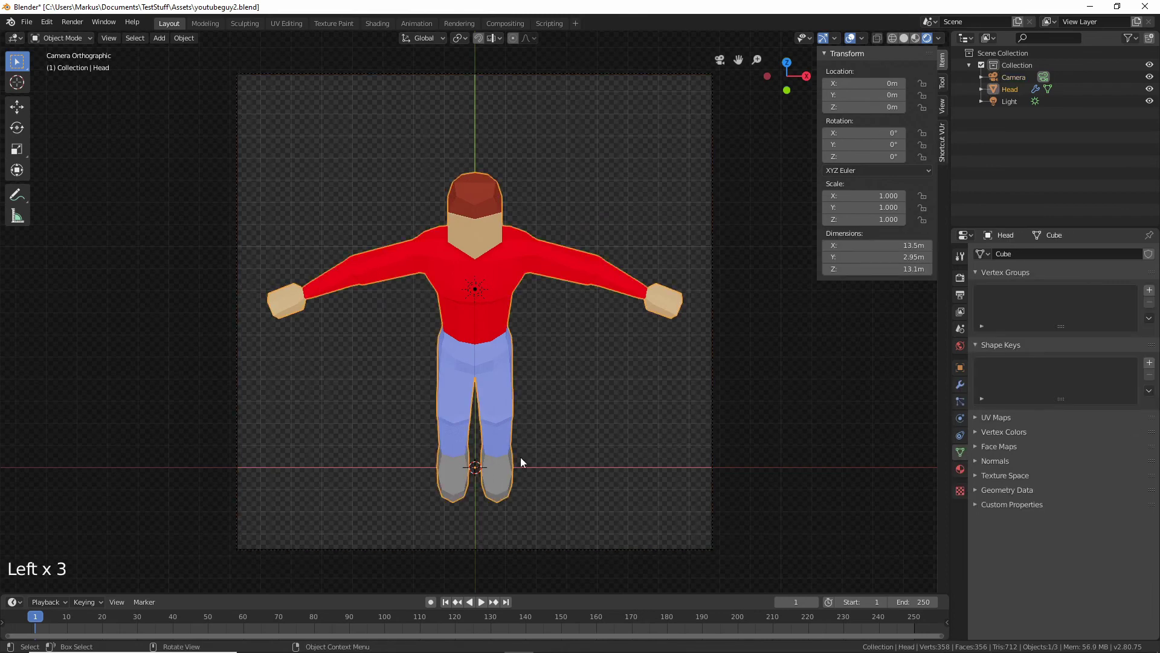
pyautogui.moveTo(547, 498)
pyautogui.keyDown('shift'); pyautogui.mouseDown(button='middle')
pyautogui.moveTo(543, 486)
pyautogui.moveTo(552, 500)
pyautogui.mouseUp(button='middle'); pyautogui.keyUp('shift')
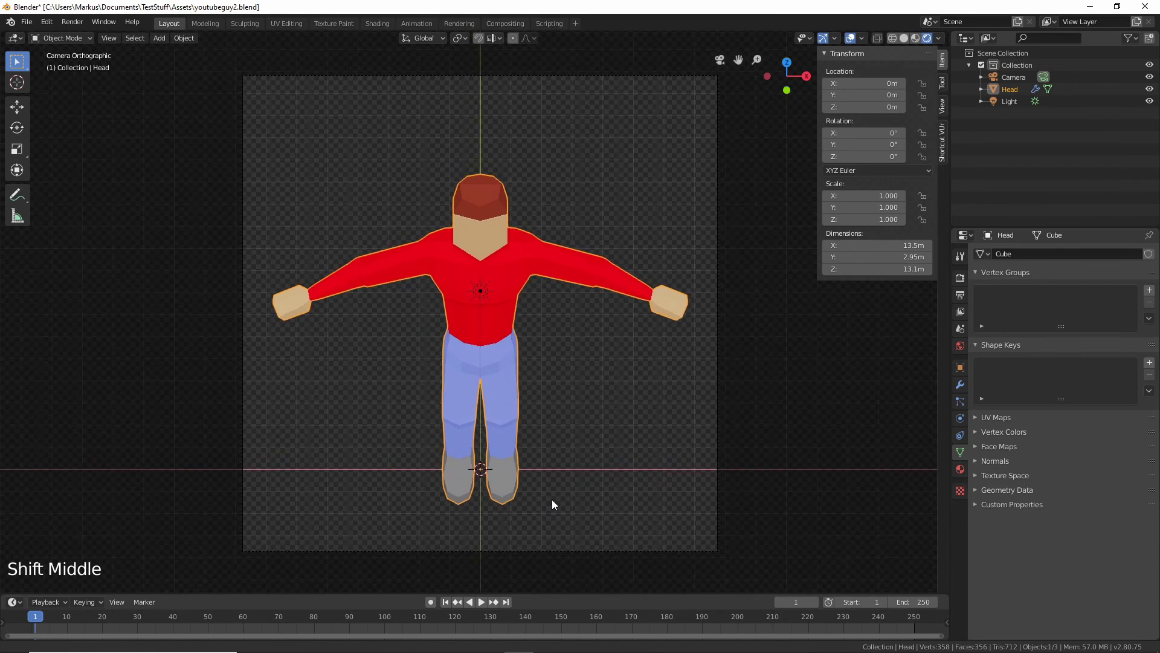
pyautogui.click(699, 479)
pyautogui.click(718, 470)
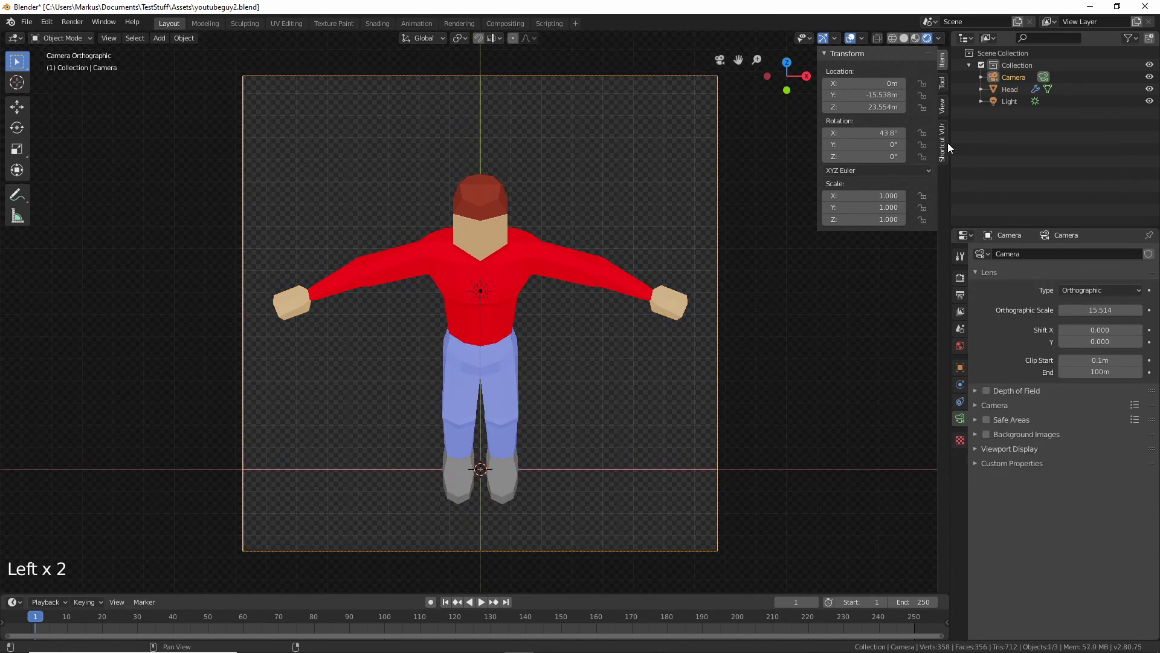
# - Enable Lock Camera to View and pan so the character sits higher in frame
pyautogui.click(942, 106)
pyautogui.click(926, 201)
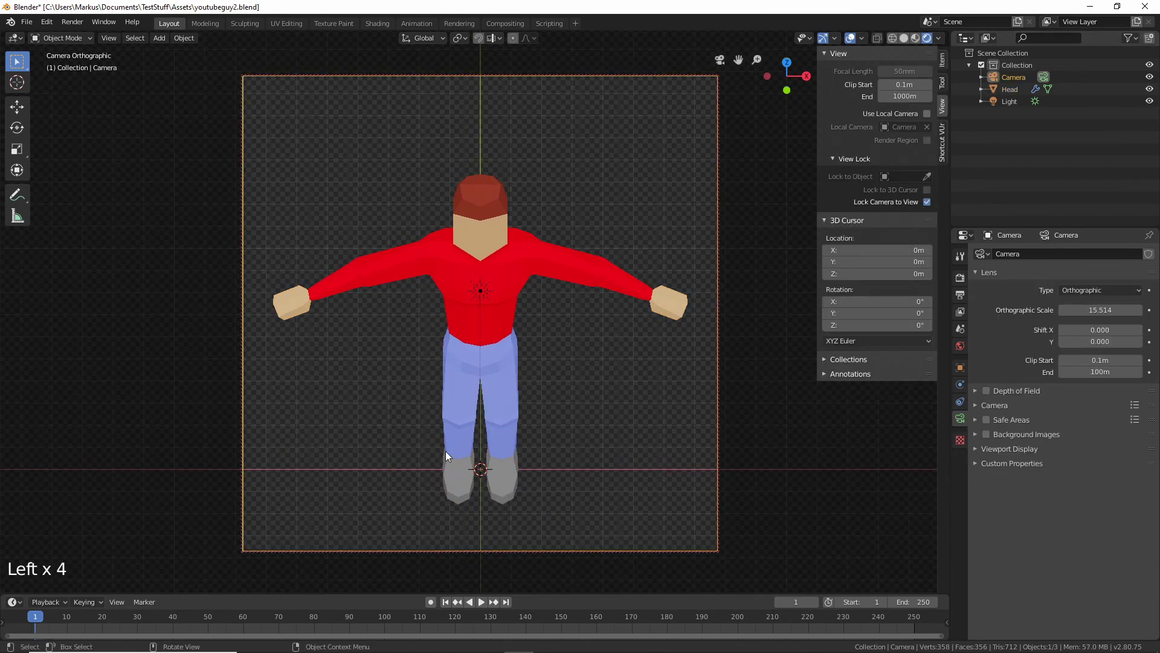
pyautogui.keyDown('shift'); pyautogui.moveTo(489, 476); pyautogui.dragTo(491, 444, button='middle'); pyautogui.keyUp('shift')
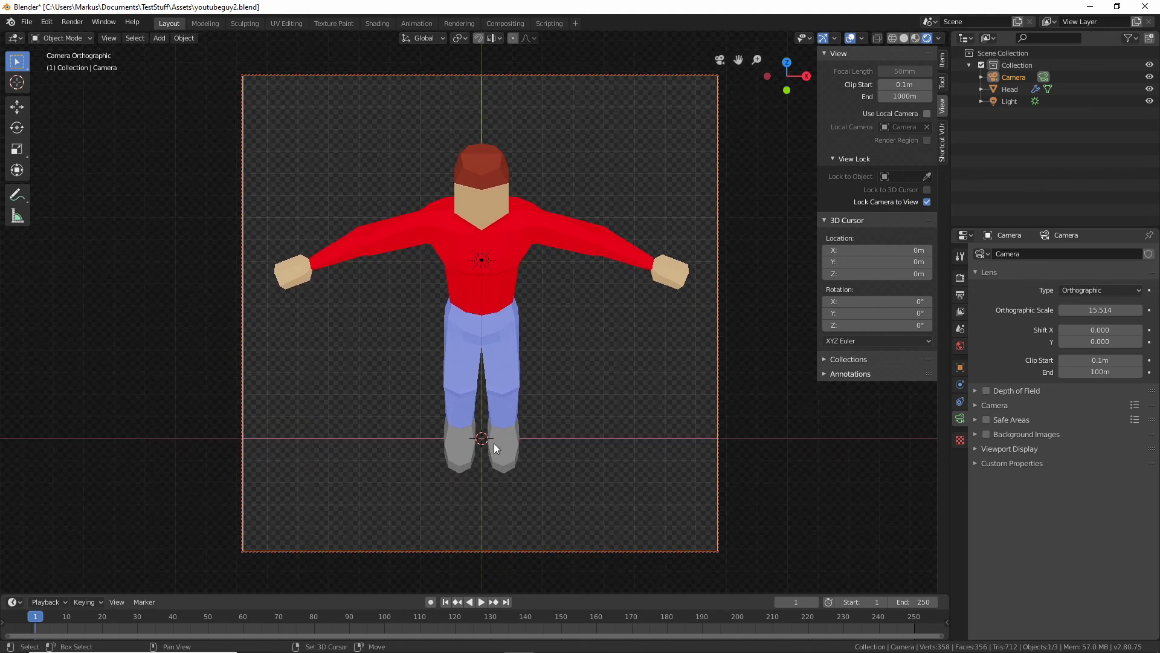
# - Set the camera's Location X to 0 m and fine-tune its Y location
pyautogui.click(941, 60)
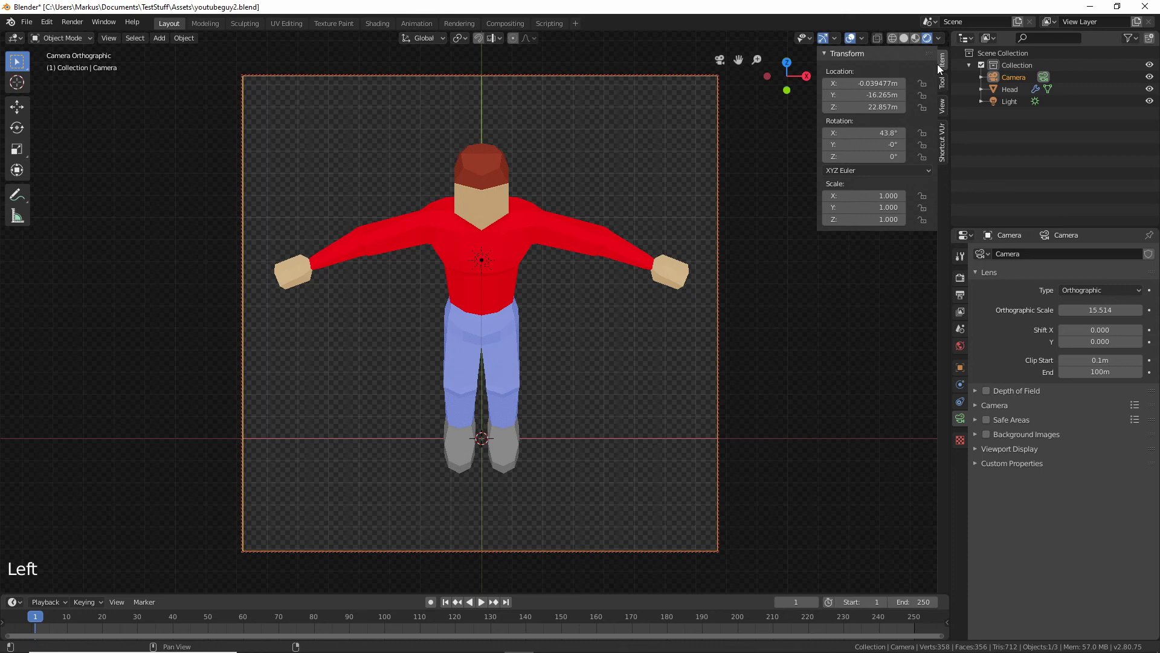
pyautogui.click(892, 83)
pyautogui.write('0m')
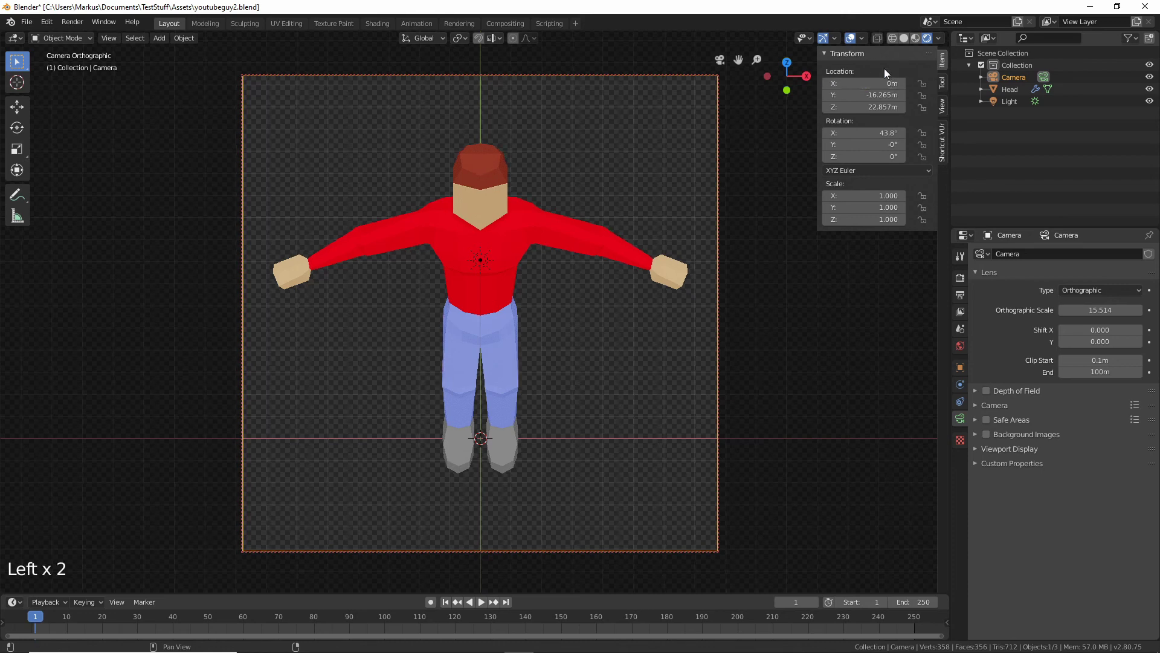
pyautogui.press('Return')
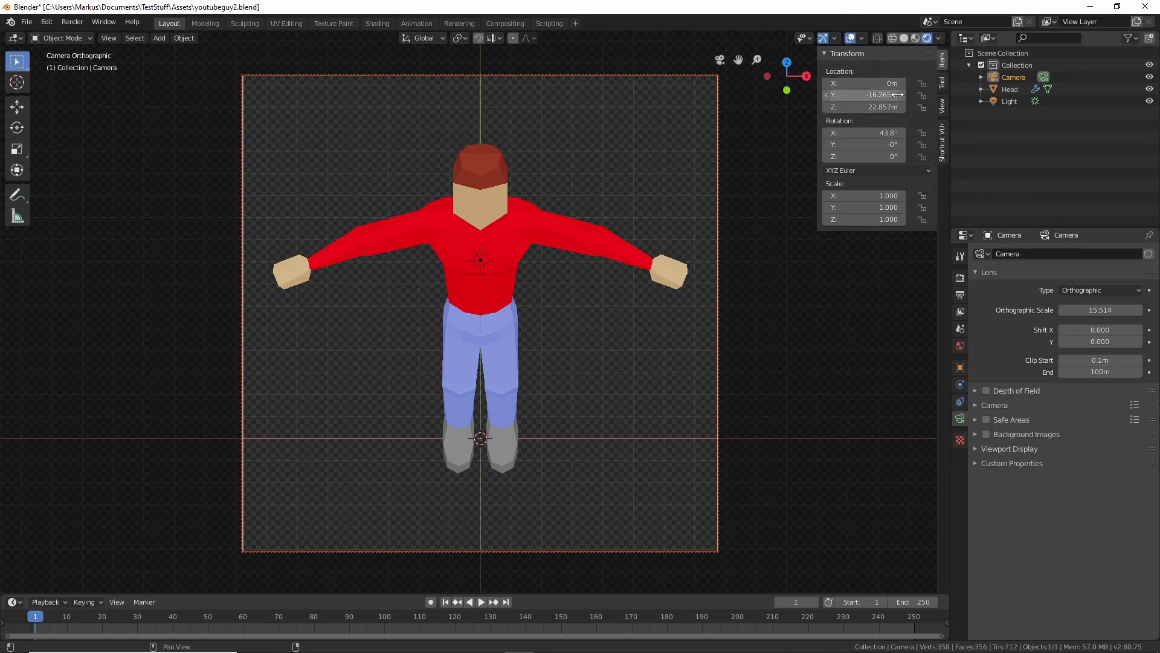
pyautogui.moveTo(897, 95)
pyautogui.mouseDown()
pyautogui.moveTo(879, 95)
pyautogui.moveTo(915, 107)
pyautogui.mouseUp()
pyautogui.click(880, 94)
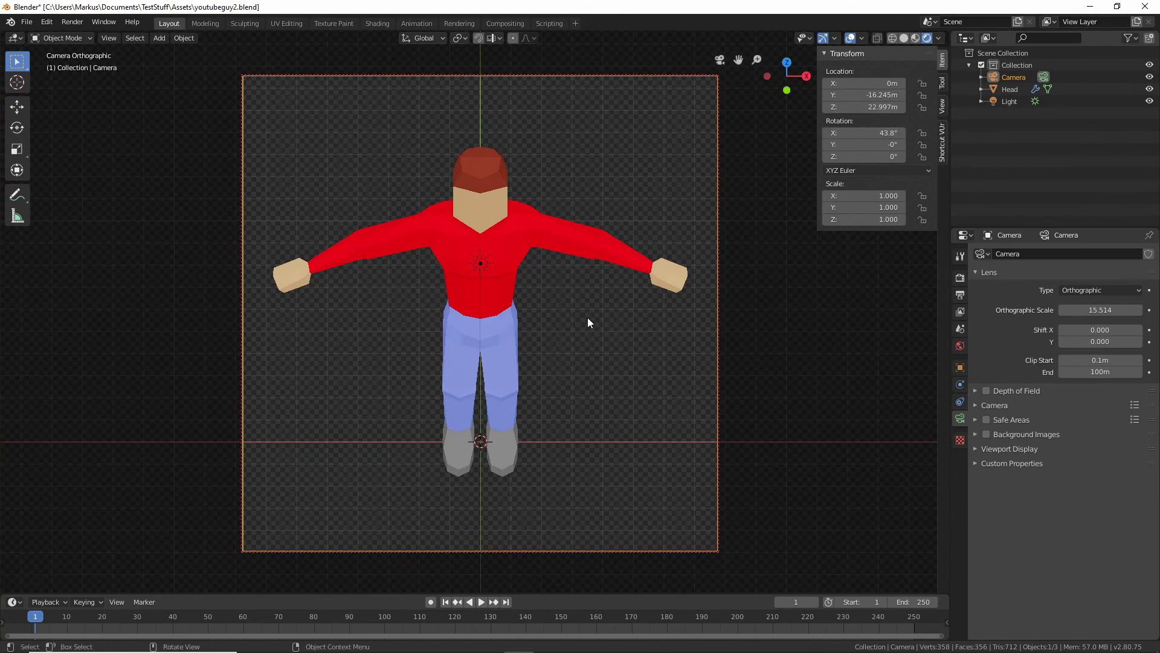
# - Deselect everything, make a test render, close it, and select the Head
pyautogui.click(605, 365)
pyautogui.press('F12')
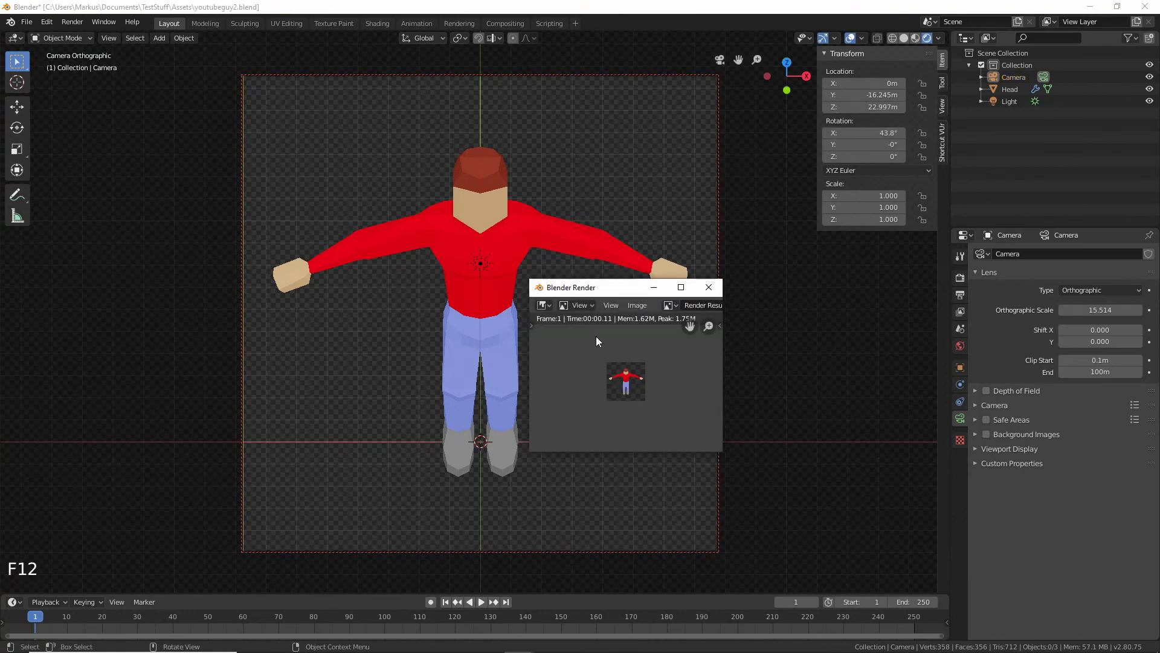
pyautogui.click(708, 287)
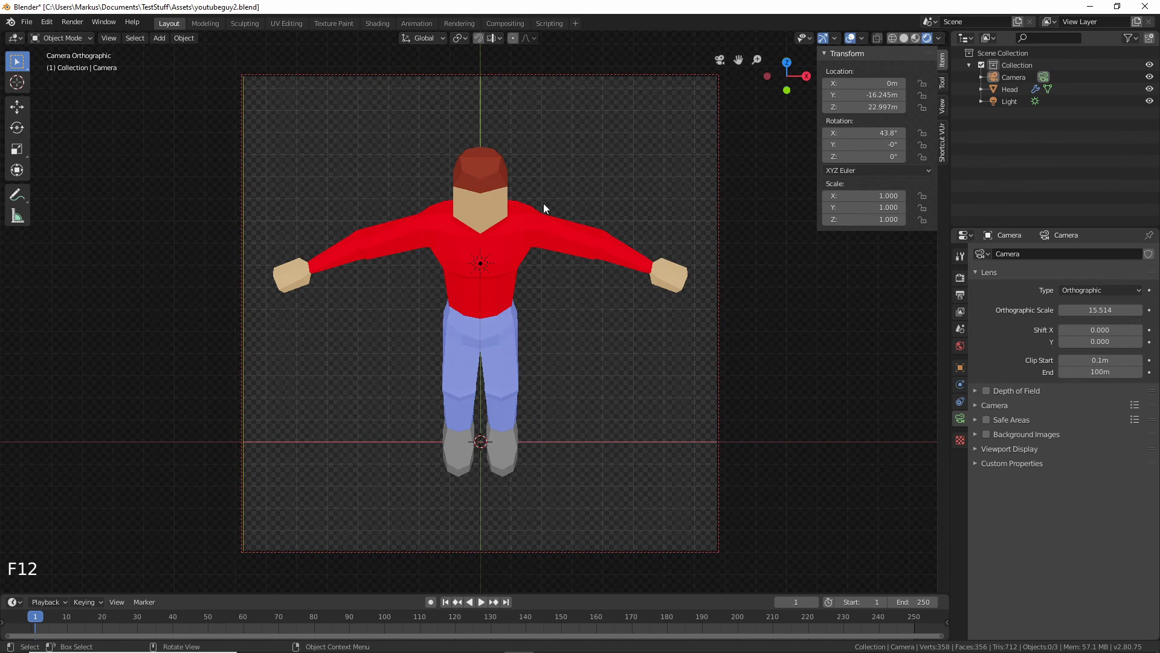
pyautogui.click(514, 227)
# - Turn the character 83.6° around Z and test-render it
pyautogui.press('r')
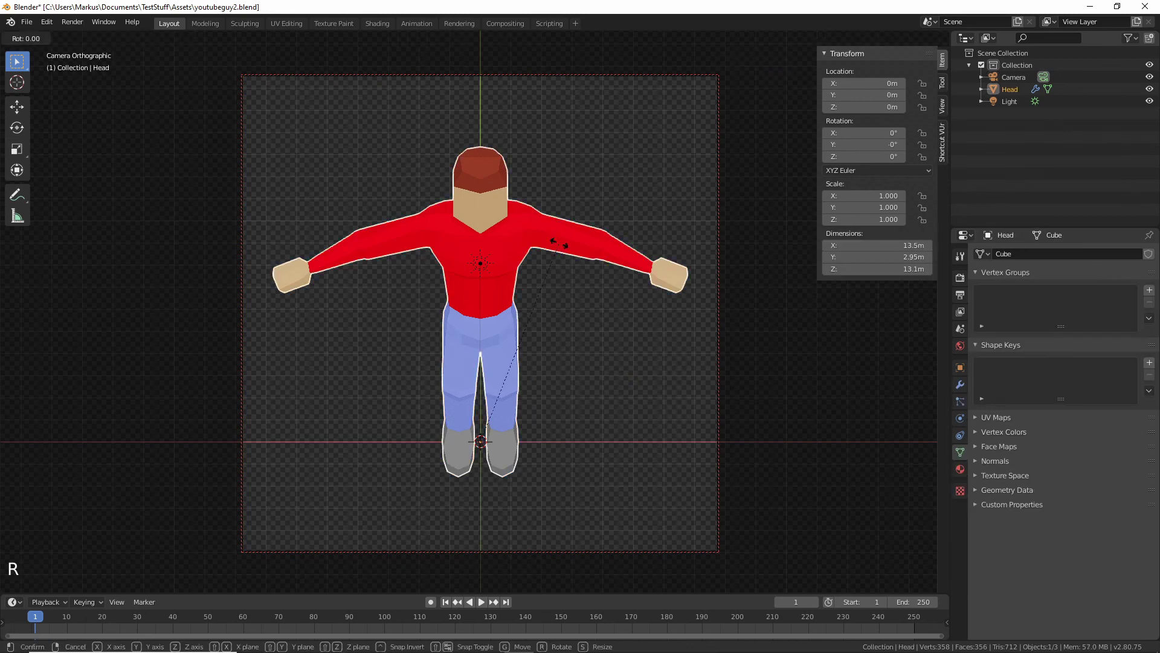
pyautogui.press('z')
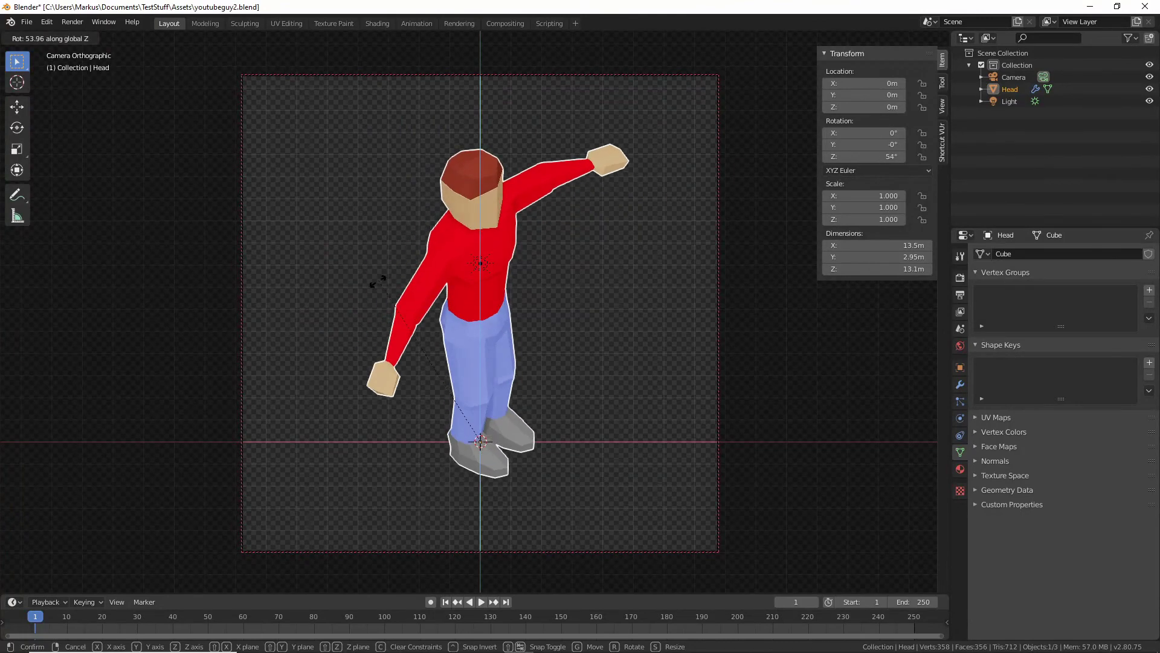
pyautogui.click(380, 387)
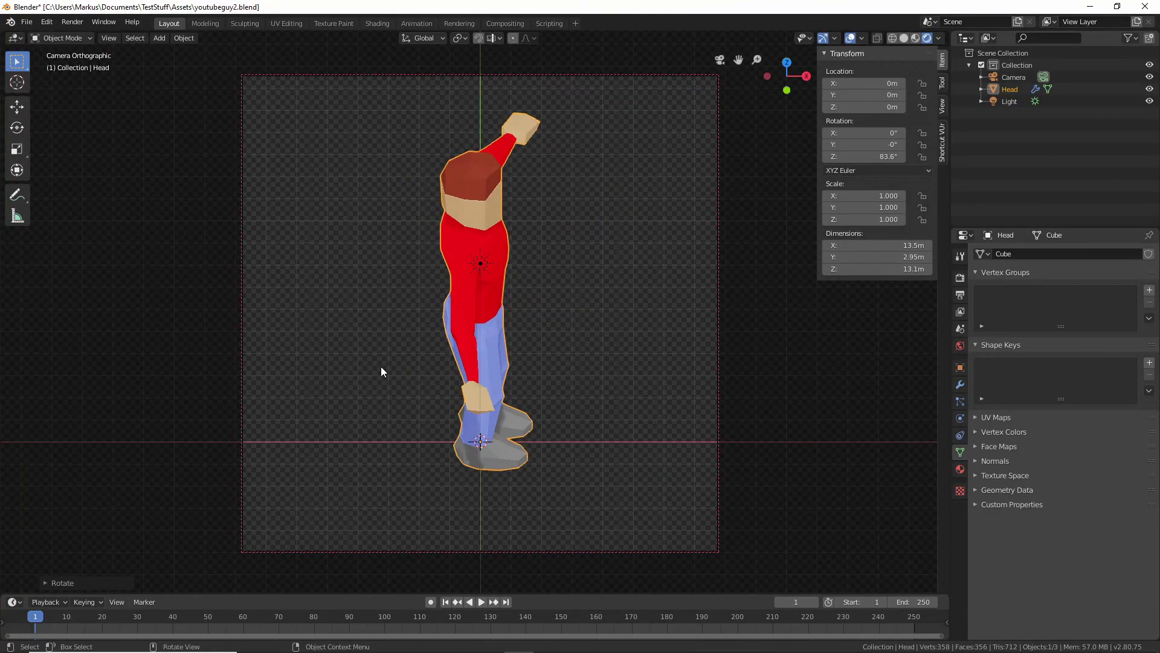
pyautogui.press('F12')
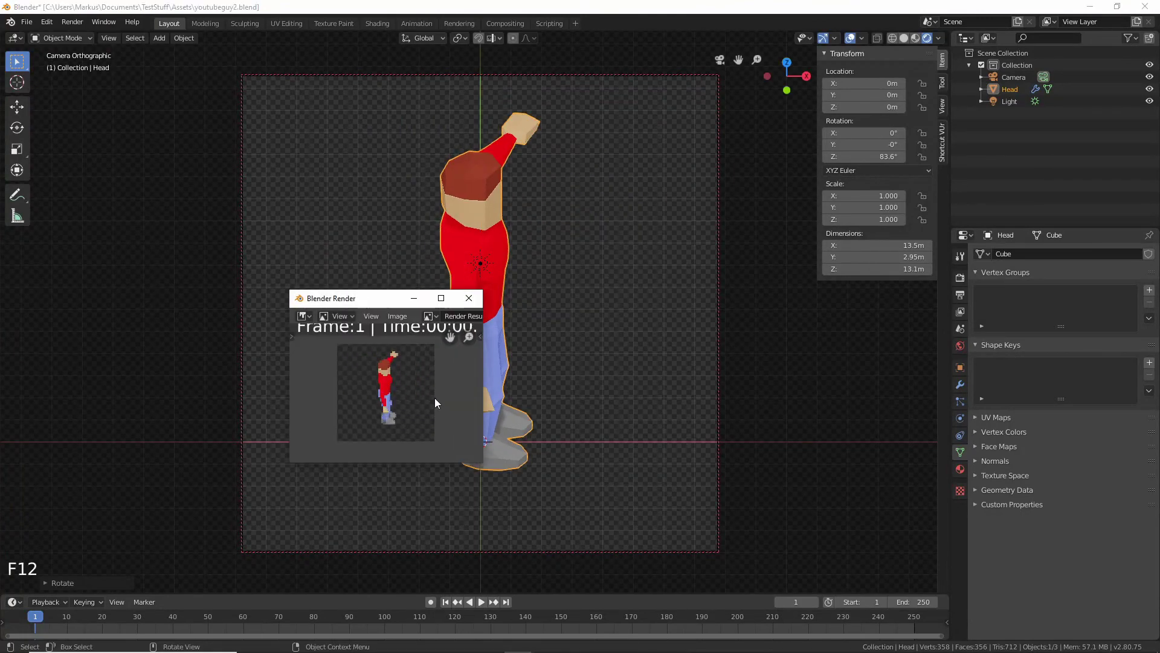
pyautogui.click(469, 298)
# - Undo the turn, select the camera, and disable Lock Camera to View
pyautogui.hotkey('ctrl', 'z')
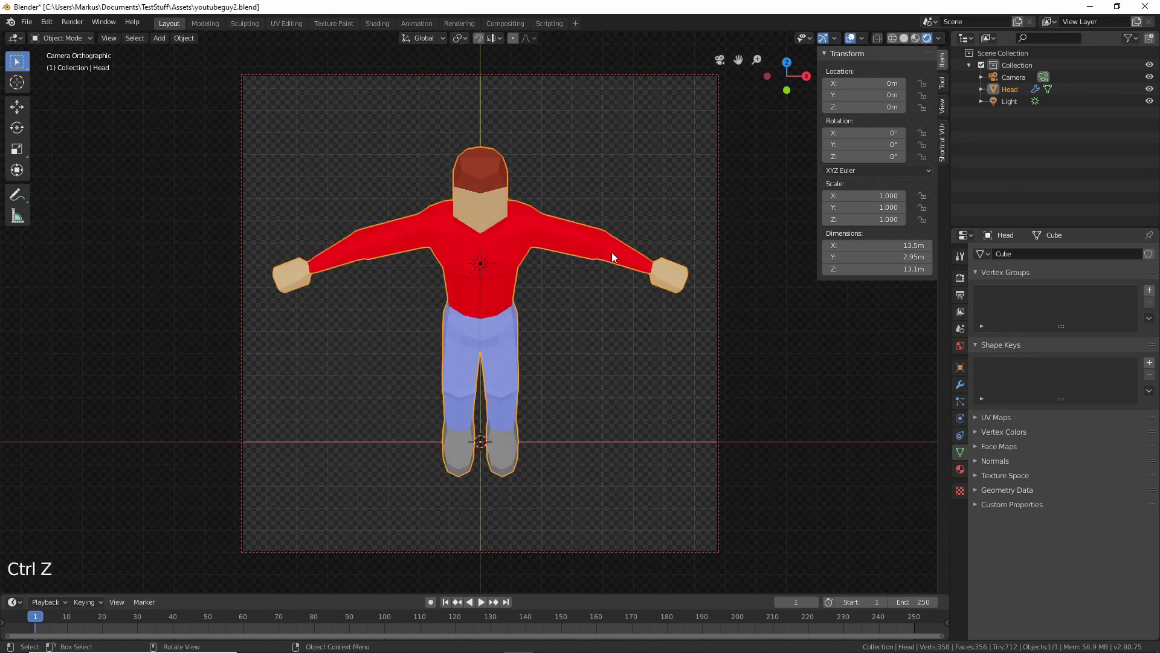
pyautogui.click(589, 382)
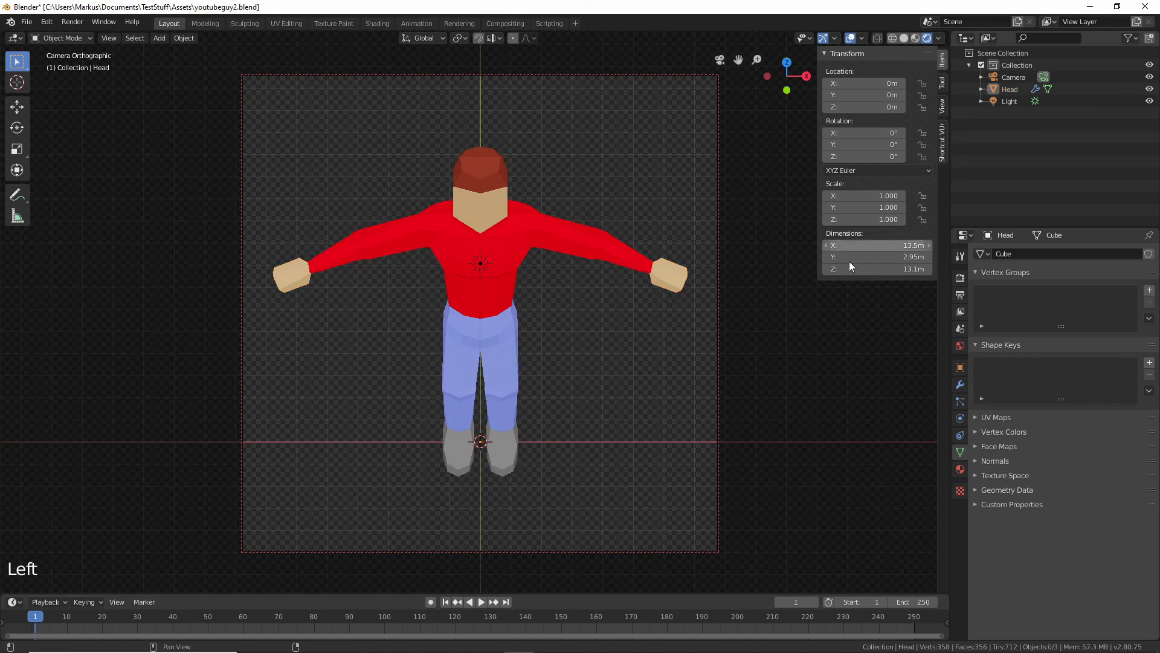
pyautogui.click(719, 376)
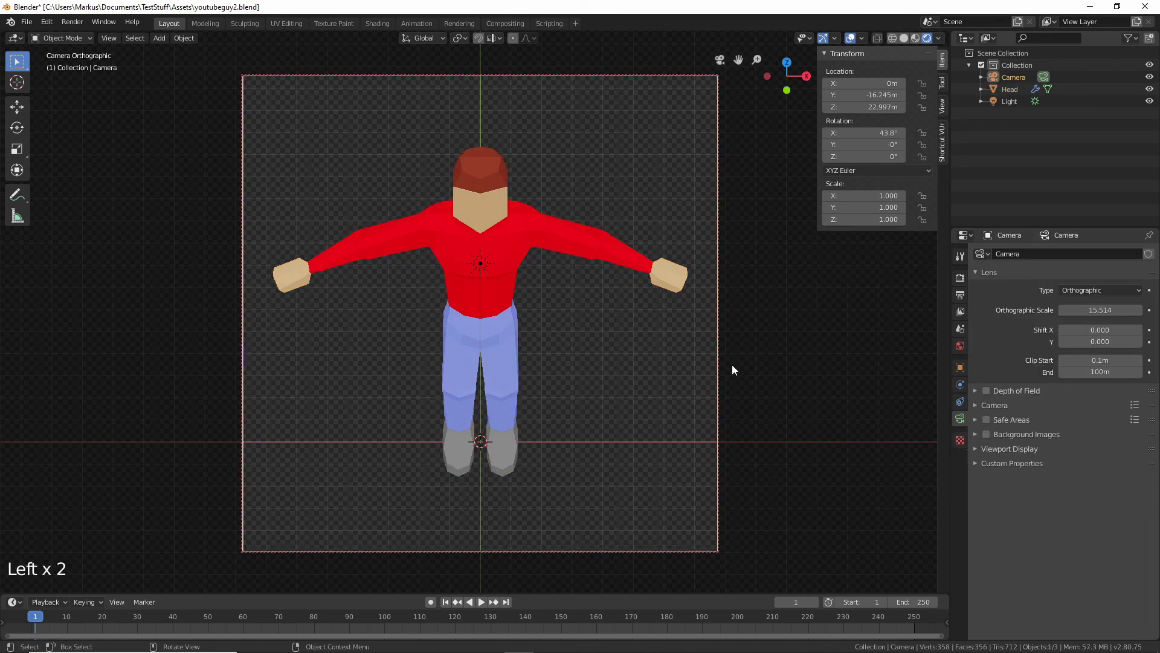
pyautogui.click(942, 108)
pyautogui.click(927, 202)
pyautogui.click(784, 502)
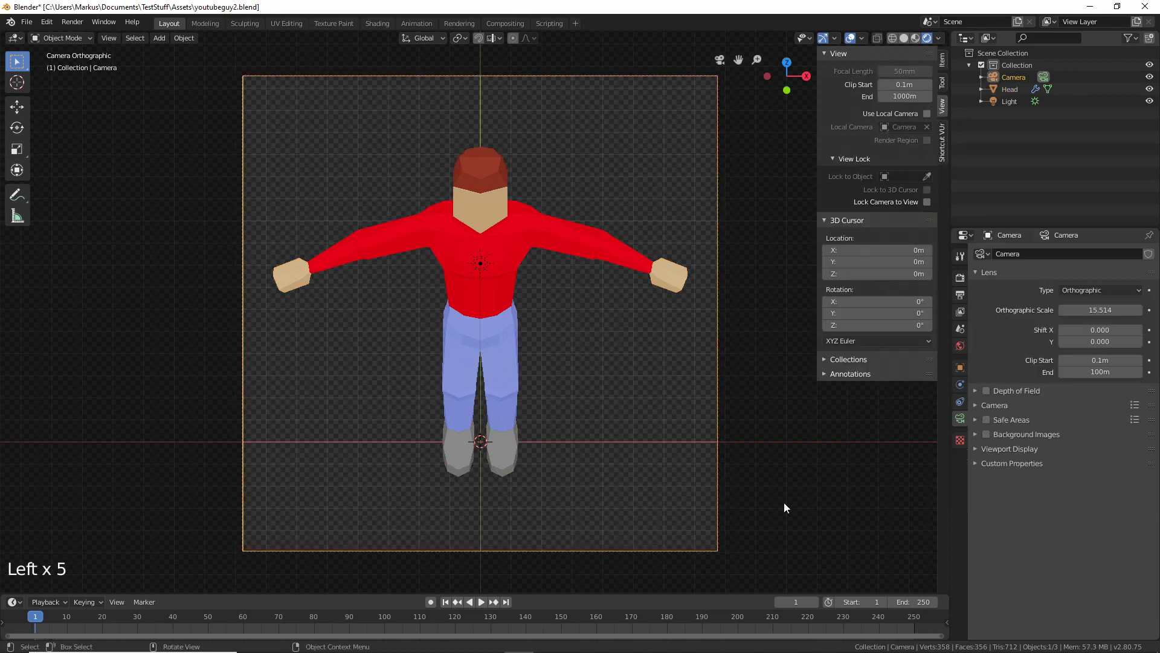
# - Orbit out of the camera view around the character and switch to Material Preview shading
pyautogui.scroll(-1, 504, 387)
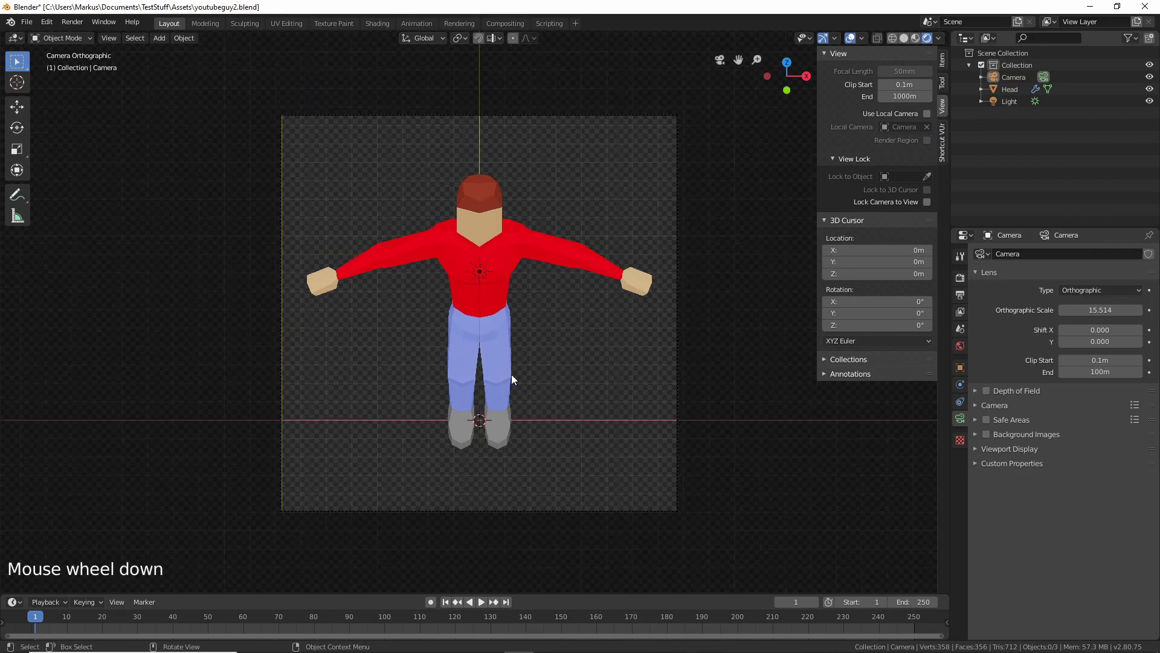
pyautogui.scroll(1, 511, 376)
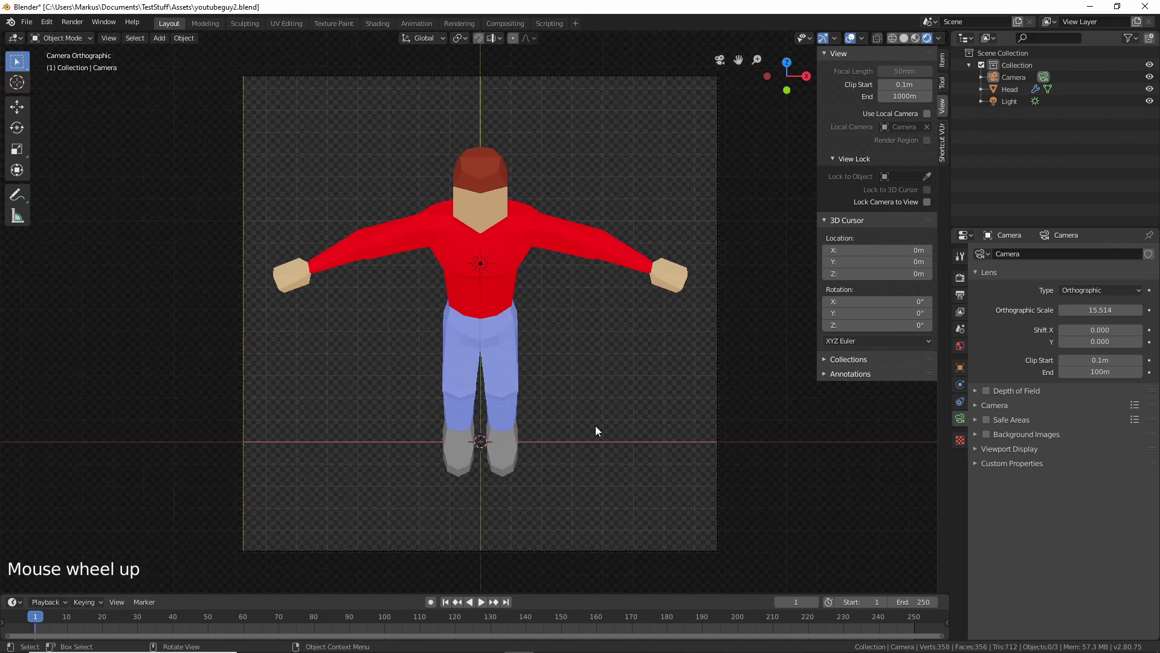
pyautogui.moveTo(596, 430); pyautogui.dragTo(399, 375, button='middle')
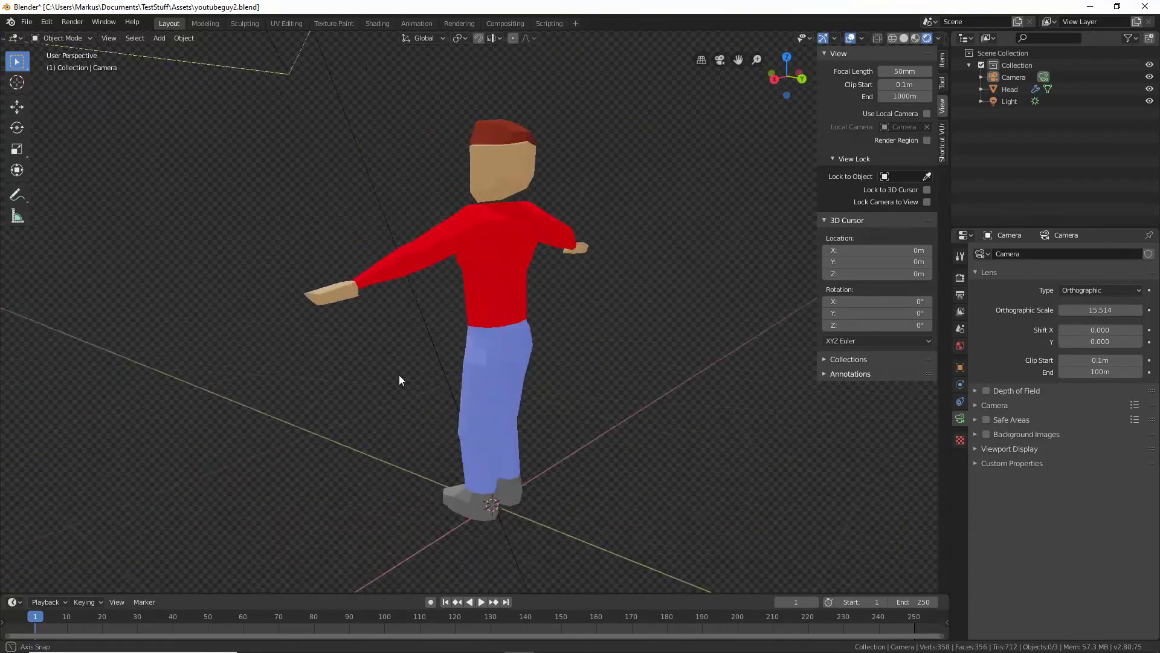
pyautogui.scroll(-4, 425, 376)
pyautogui.moveTo(434, 336); pyautogui.dragTo(469, 267, button='middle')
pyautogui.scroll(-1, 470, 267)
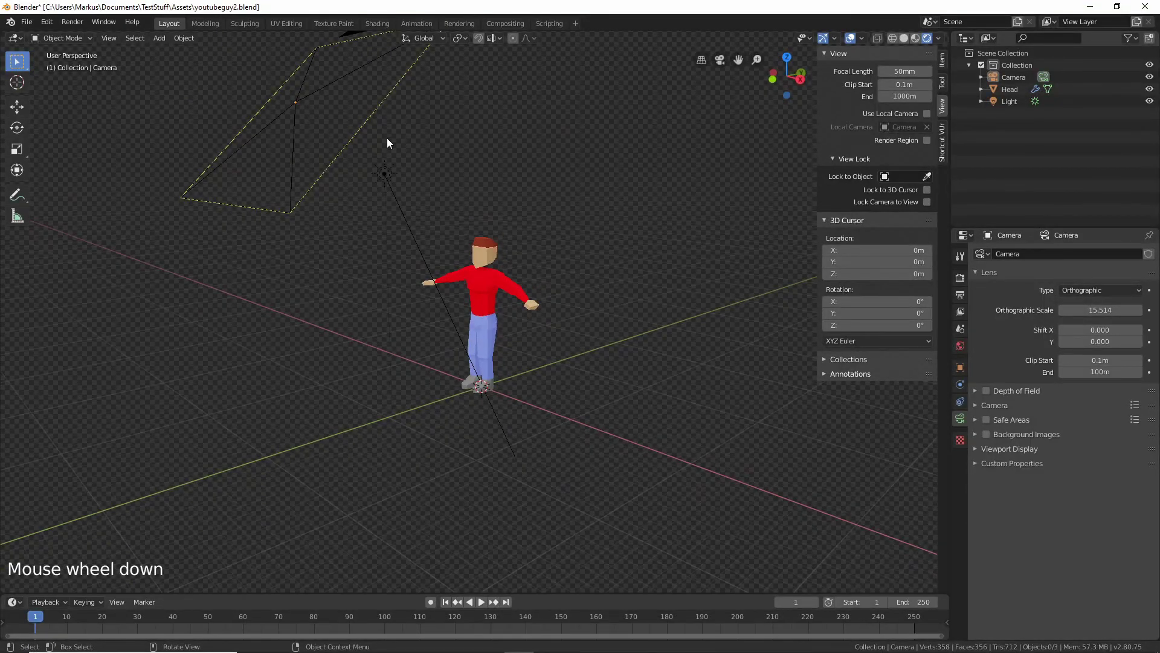
pyautogui.scroll(4, 434, 210)
pyautogui.moveTo(448, 223); pyautogui.dragTo(554, 220, button='middle')
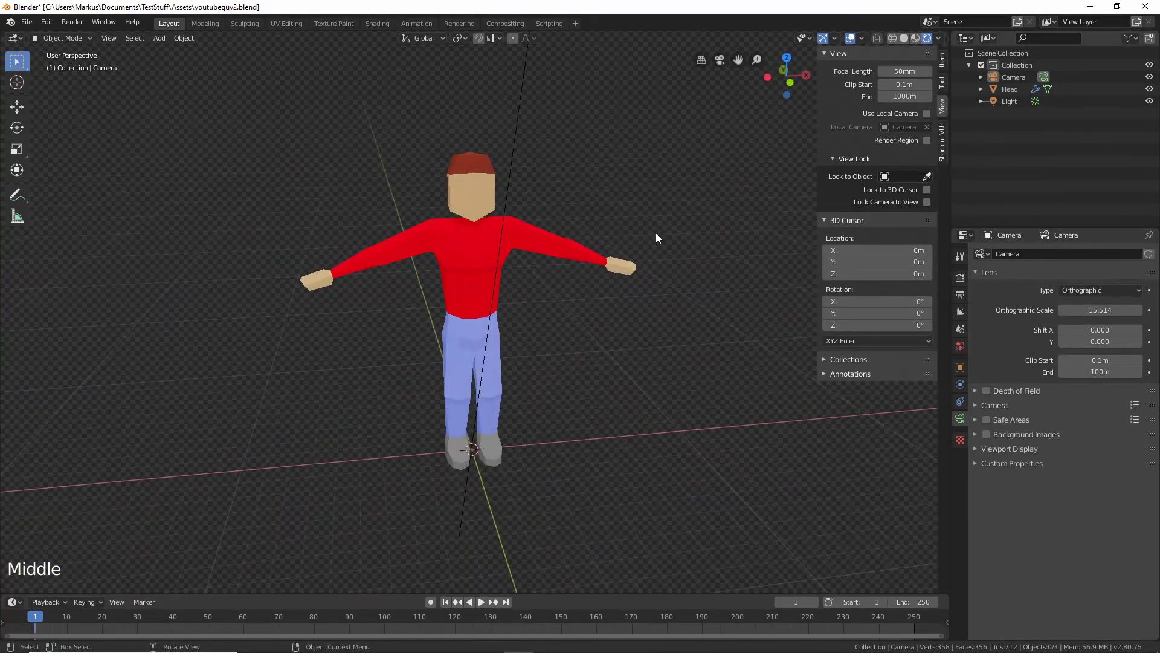
pyautogui.click(919, 37)
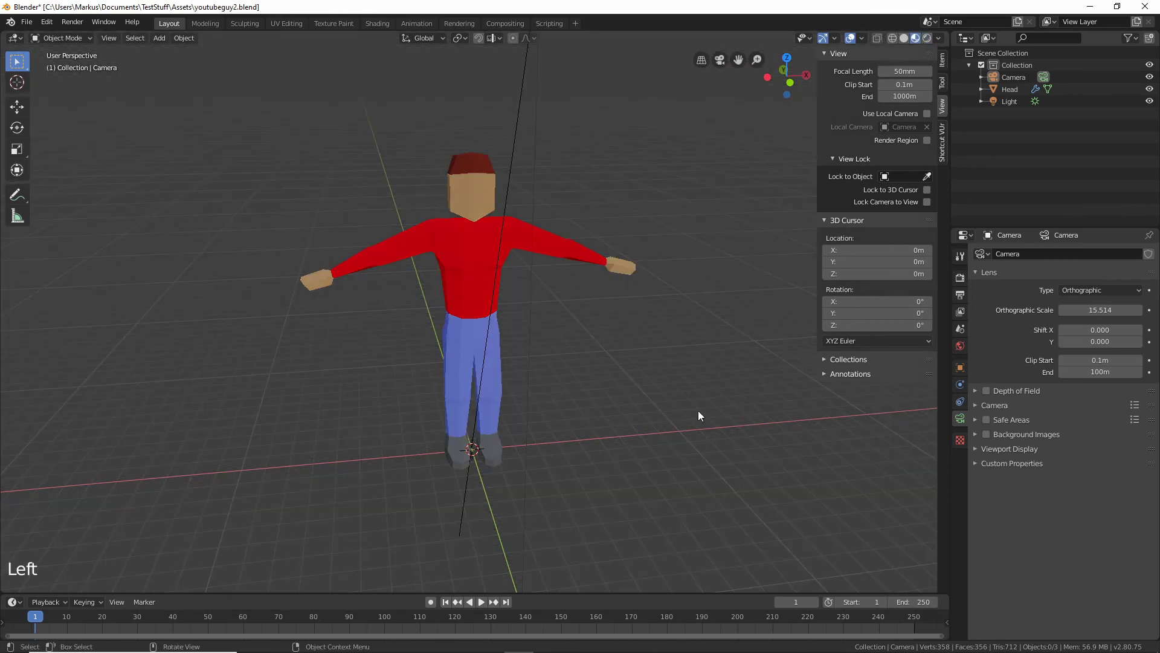
pyautogui.moveTo(698, 411); pyautogui.dragTo(600, 299, button='middle')
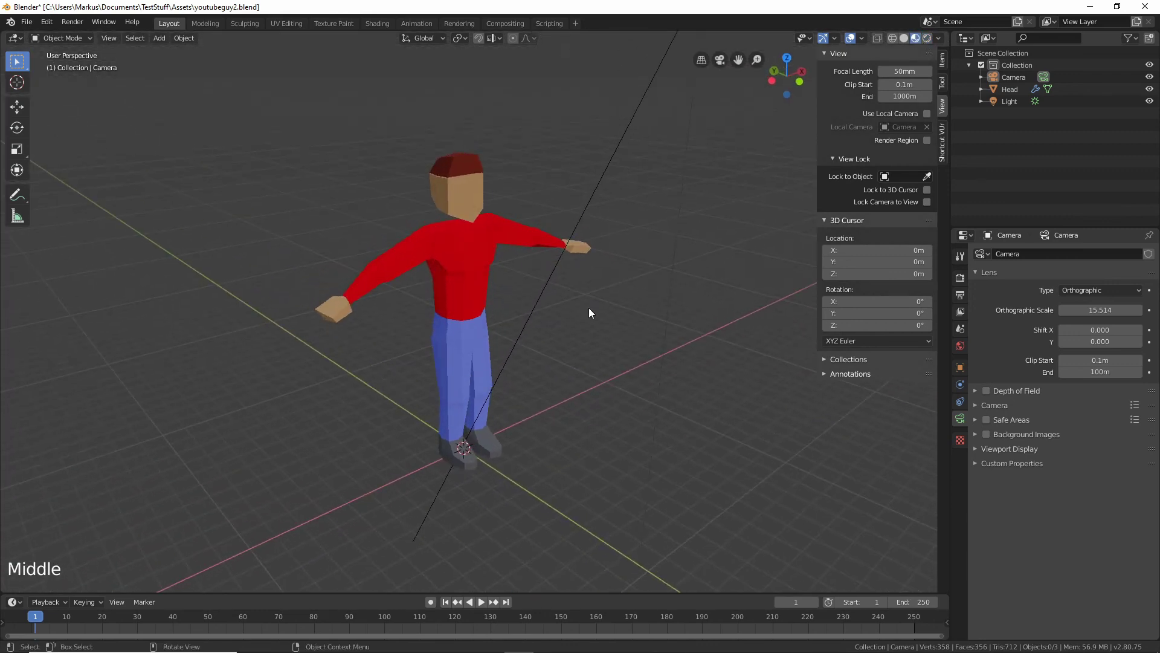